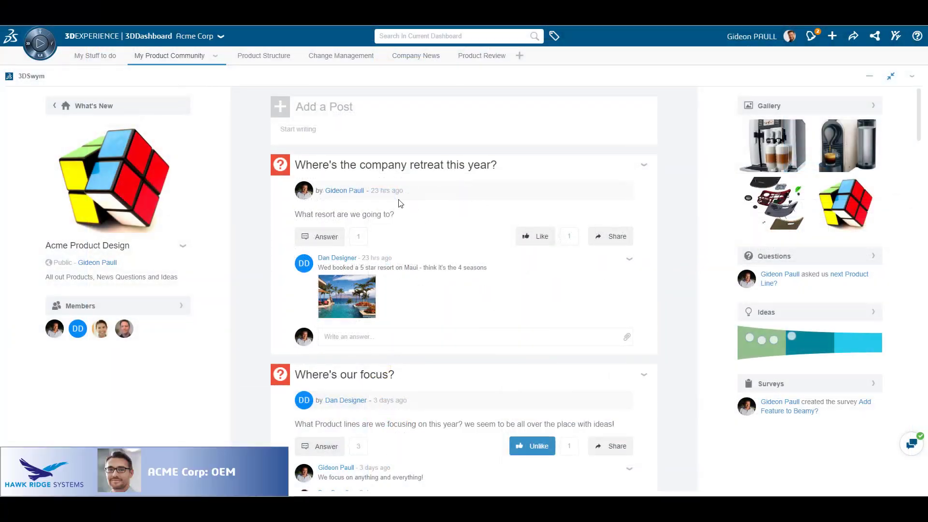
# Step: Open and read the full 'Supplier Bids are welcome' post in the community feed
pyautogui.scroll(-1, 240, 229)
pyautogui.scroll(-5, 240, 229)
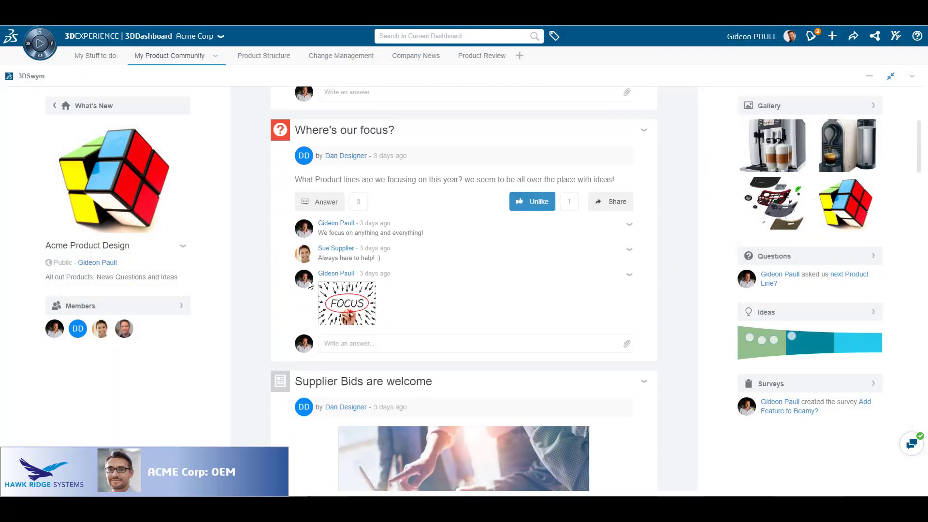
pyautogui.scroll(-3, 310, 284)
pyautogui.click(282, 195)
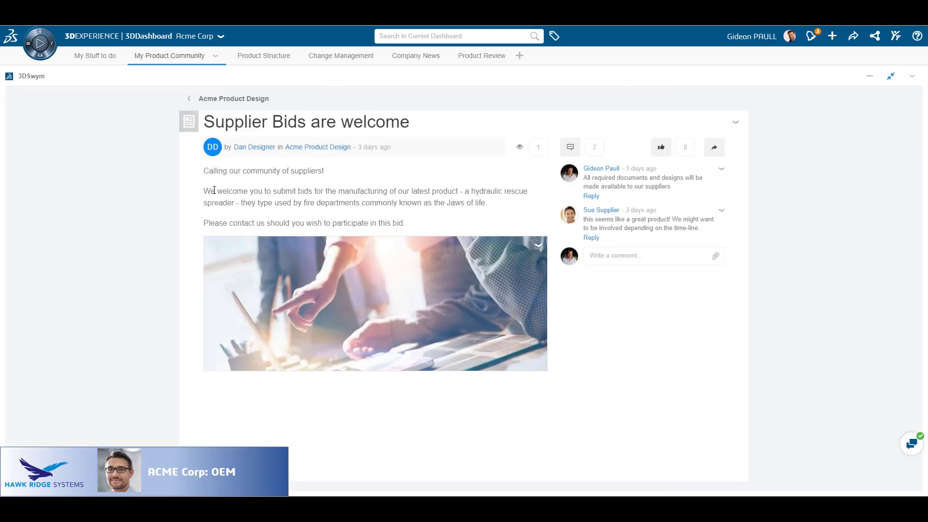
pyautogui.moveTo(214, 189); pyautogui.dragTo(260, 224)
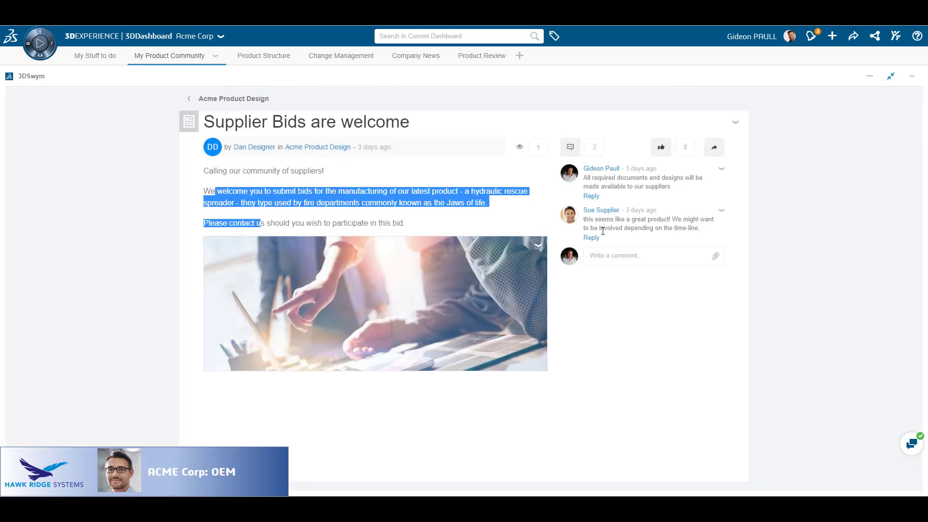
# Step: Like the Supplier Bids post and return to the Acme Product Design feed
pyautogui.click(661, 147)
pyautogui.click(253, 98)
pyautogui.scroll(9, 255, 229)
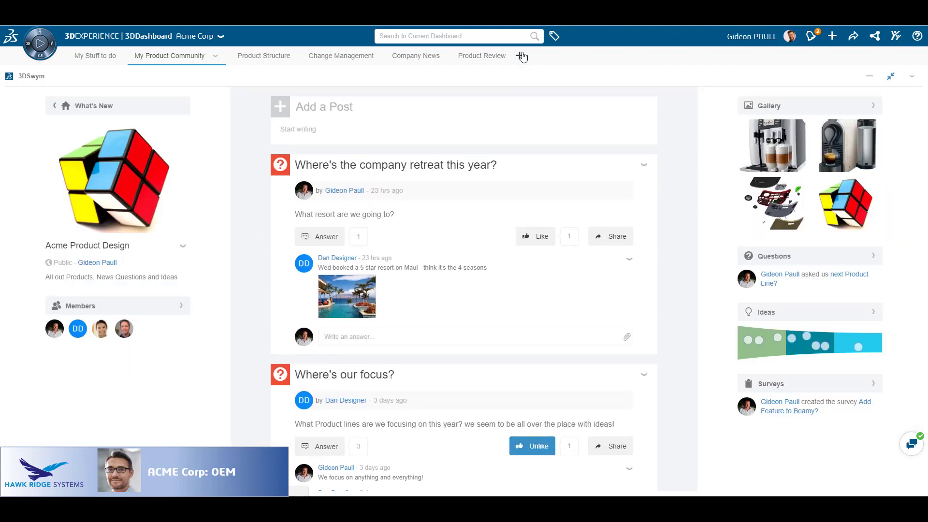
# Step: Add a new dashboard tab named Documents
pyautogui.click(521, 56)
pyautogui.write('Documents')
pyautogui.press('Return')
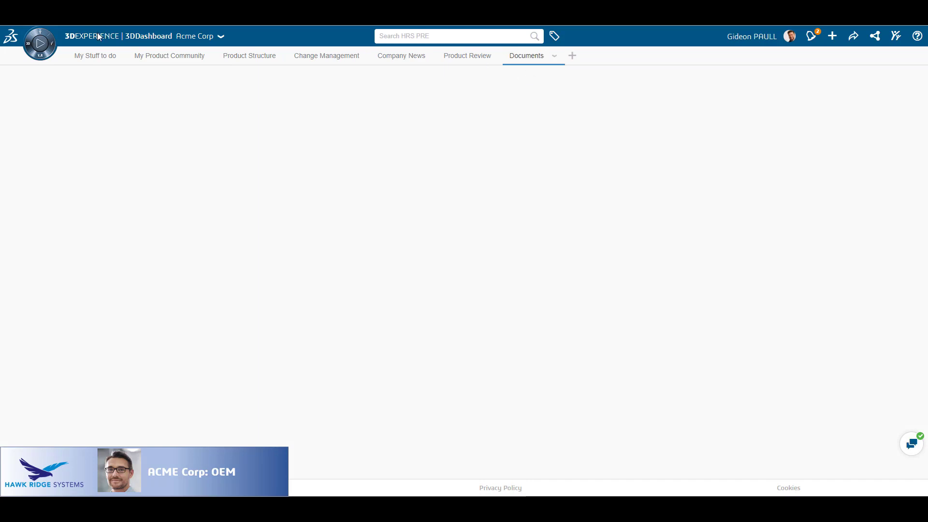
# Step: Place an enlarged 3DSpace widget on Documents and expand My Collaborative Spaces
pyautogui.click(40, 43)
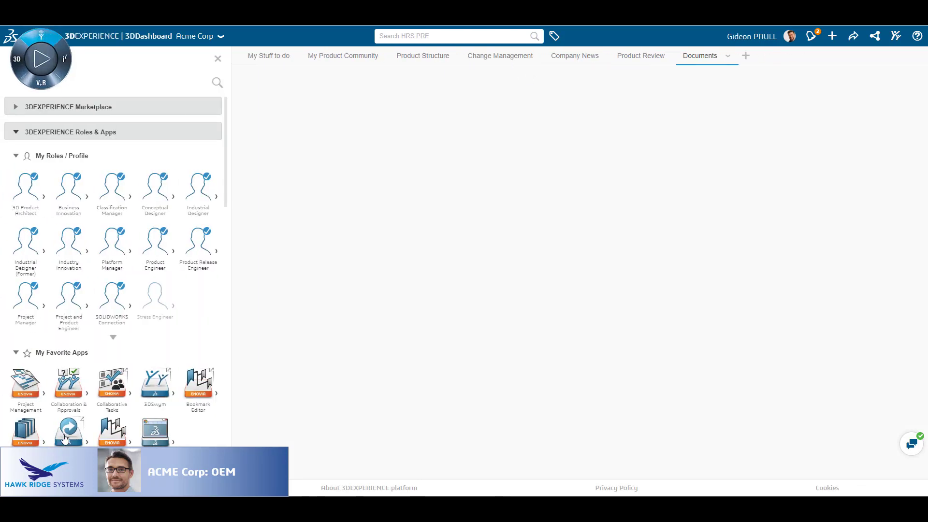
pyautogui.moveTo(71, 434); pyautogui.dragTo(327, 176)
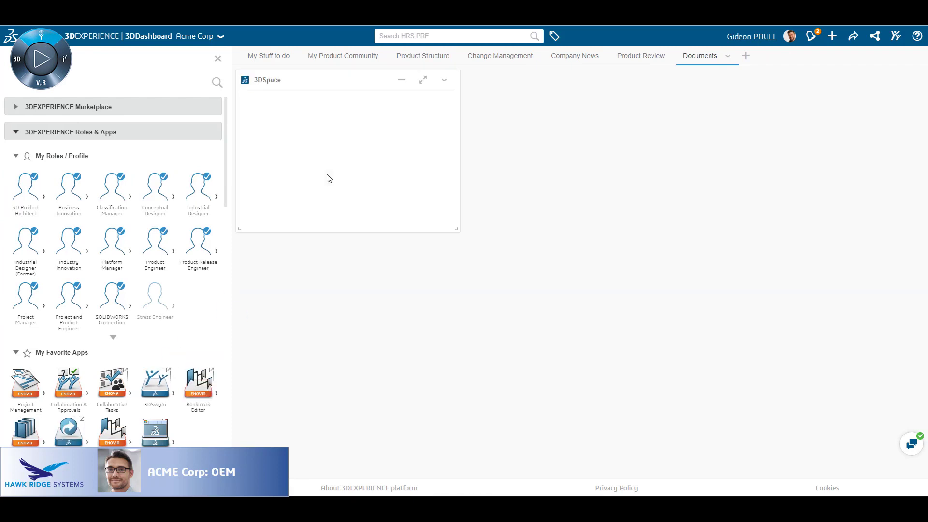
pyautogui.click(218, 59)
pyautogui.moveTo(300, 228); pyautogui.dragTo(845, 344)
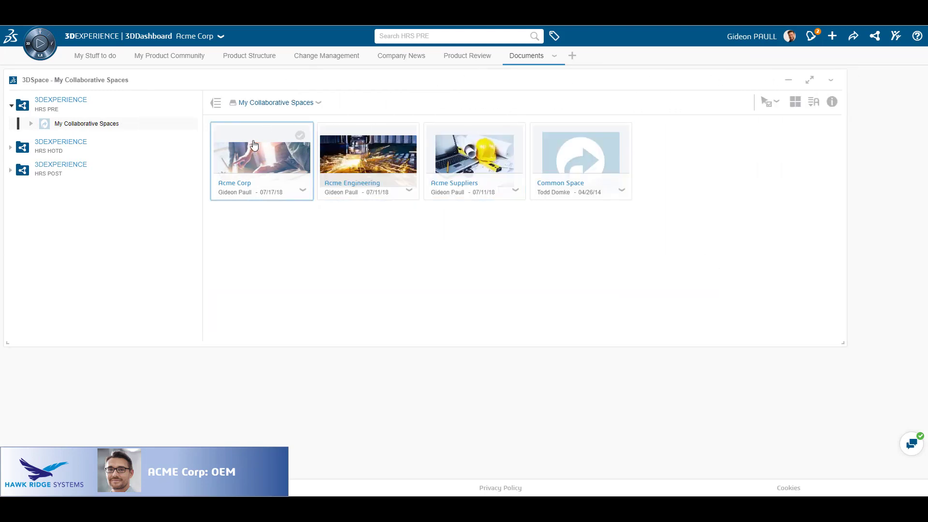
pyautogui.moveTo(272, 163)
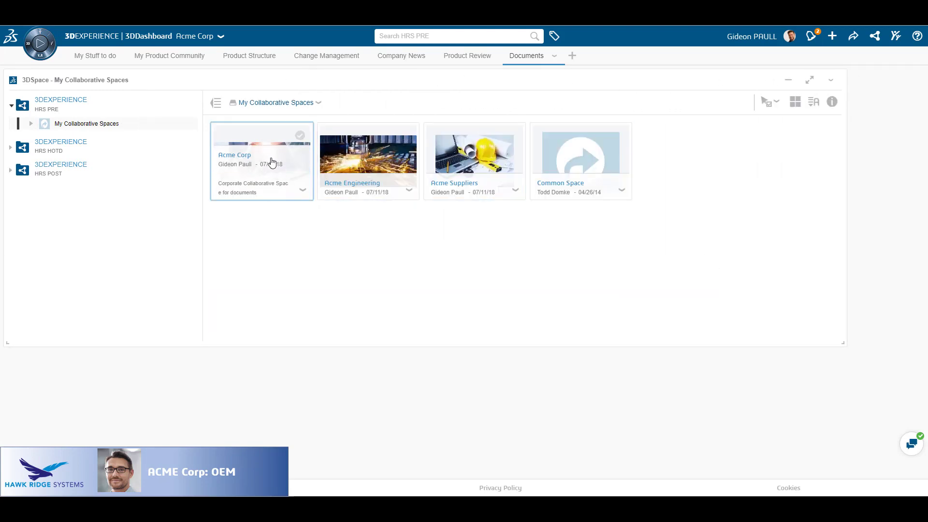
pyautogui.click(31, 123)
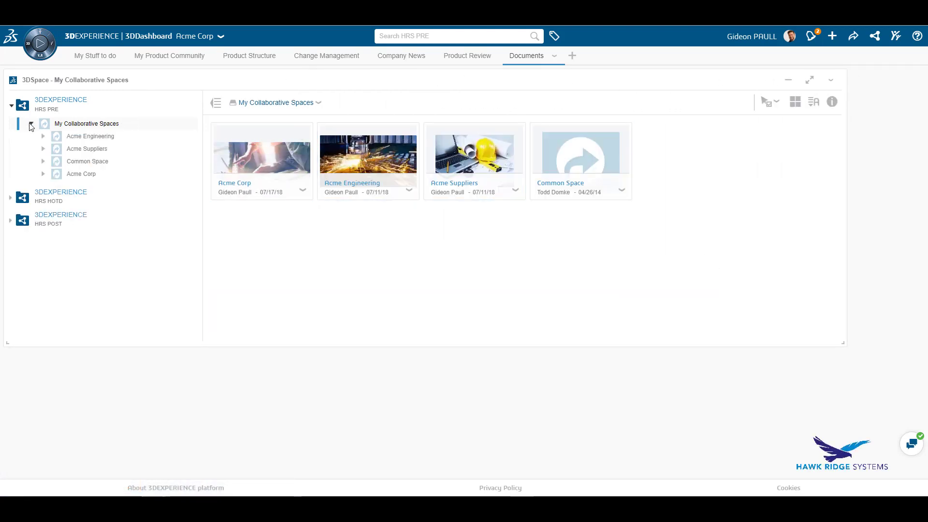
# Step: Open Acme Corp and check its visibility settings, cancelling with Private kept
pyautogui.click(67, 175)
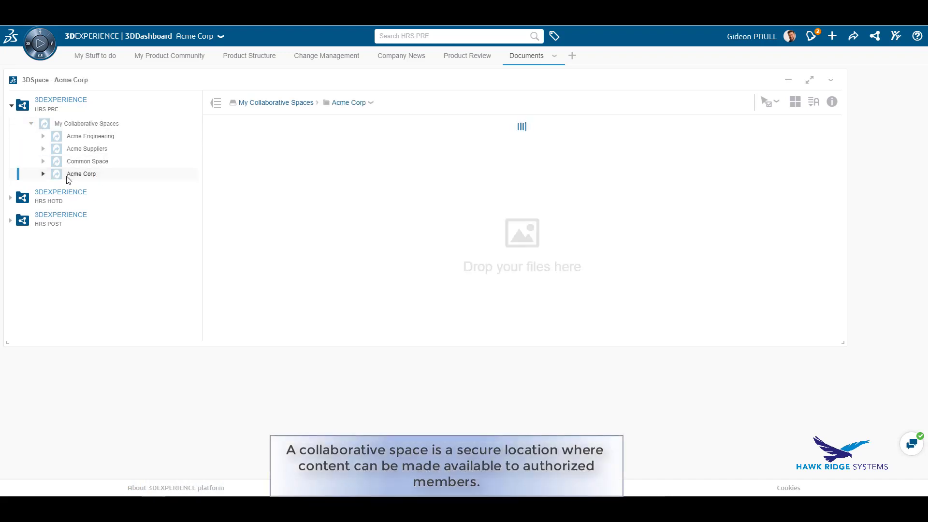
pyautogui.click(370, 102)
pyautogui.click(387, 167)
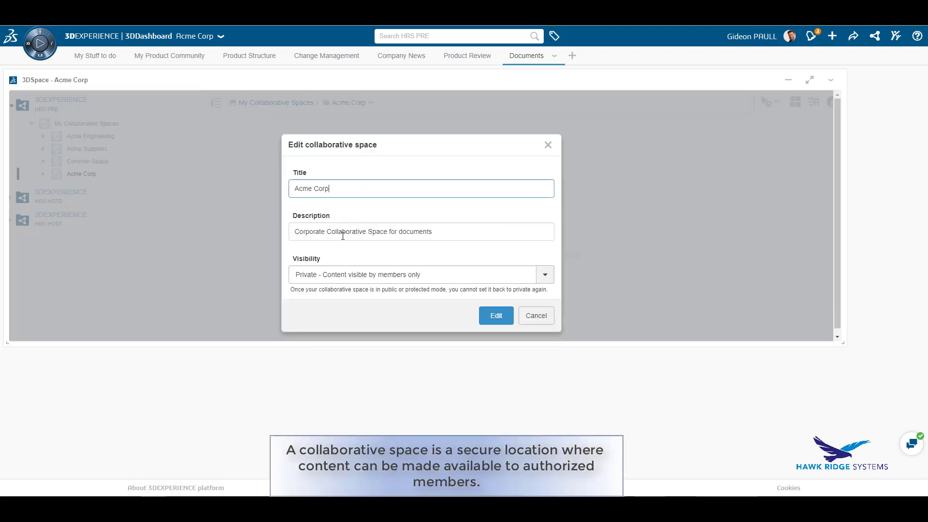
pyautogui.click(325, 274)
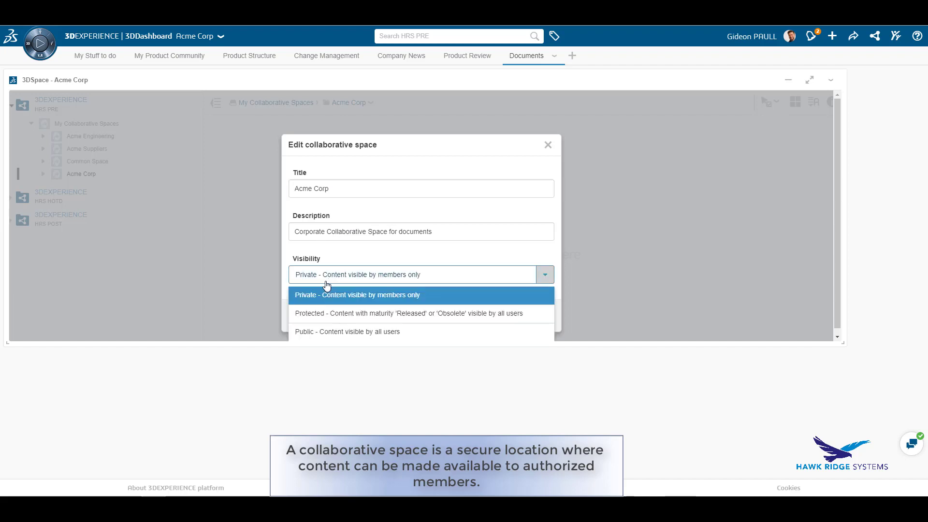
pyautogui.click(326, 283)
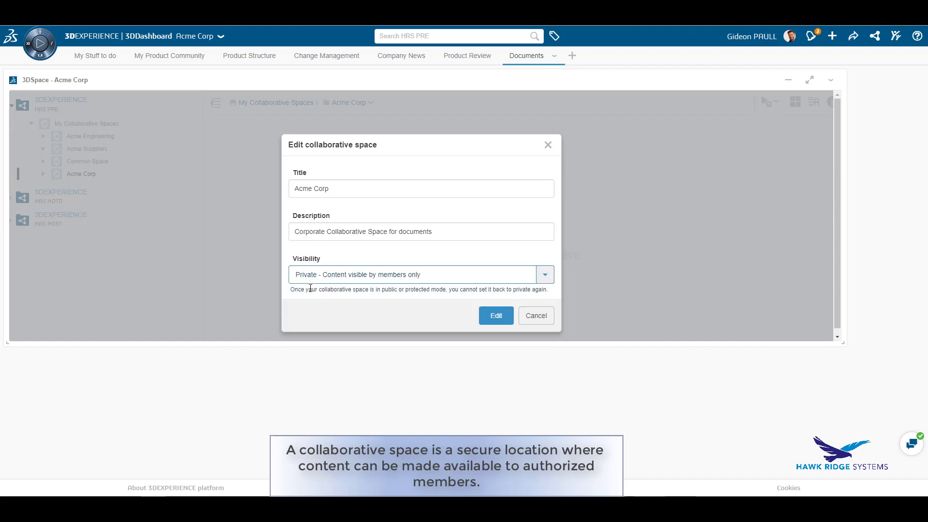
pyautogui.click(535, 323)
# Step: Begin adding a member to Acme Corp by typing a contributor's name, then cancel
pyautogui.click(371, 103)
pyautogui.click(390, 146)
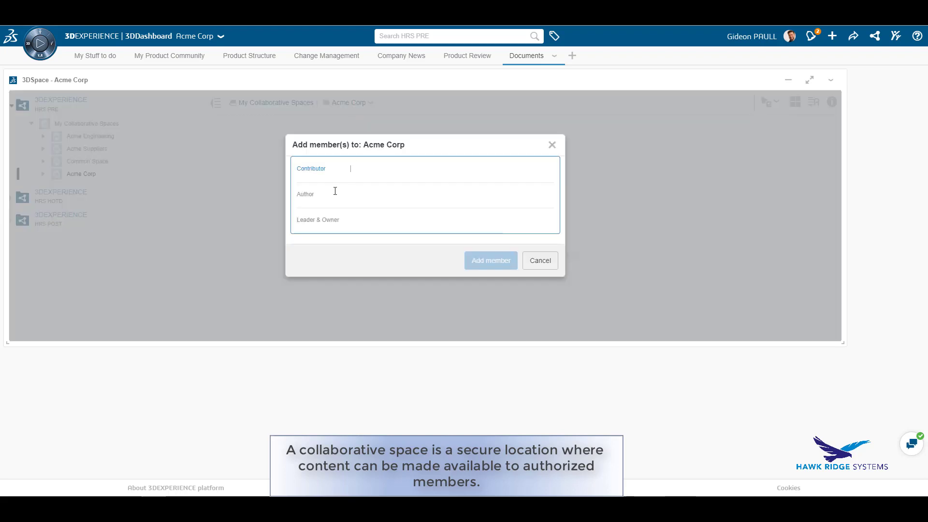
pyautogui.write('sue')
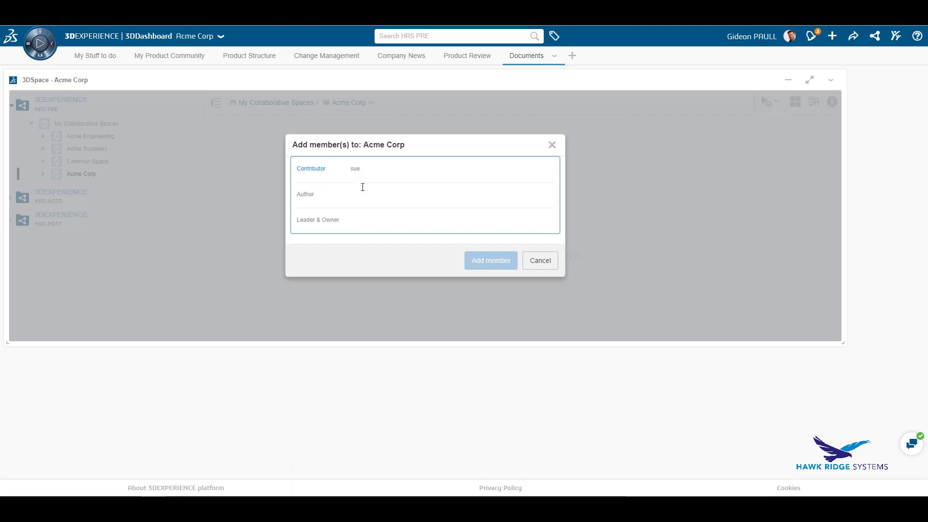
pyautogui.moveTo(362, 179); pyautogui.dragTo(329, 171)
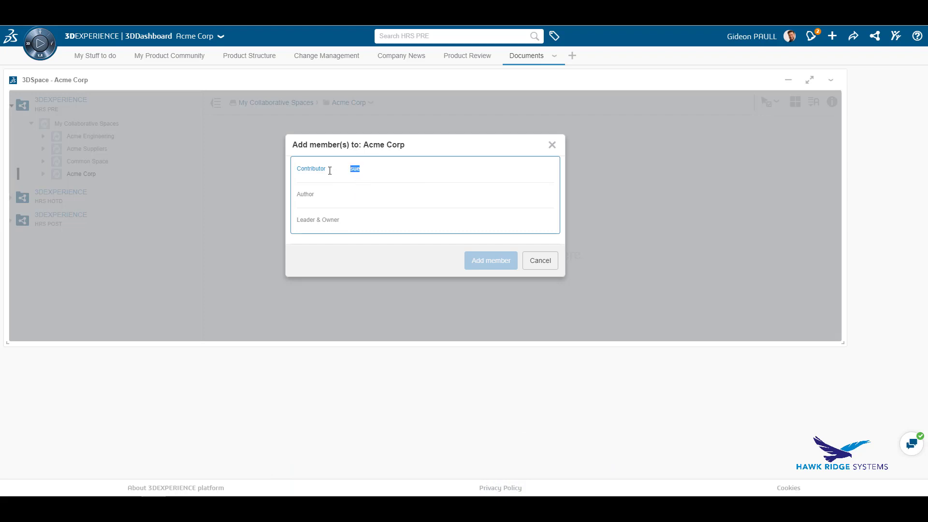
pyautogui.click(540, 261)
# Step: Open Acme Suppliers and view its details' Members and Analytics tabs
pyautogui.click(371, 103)
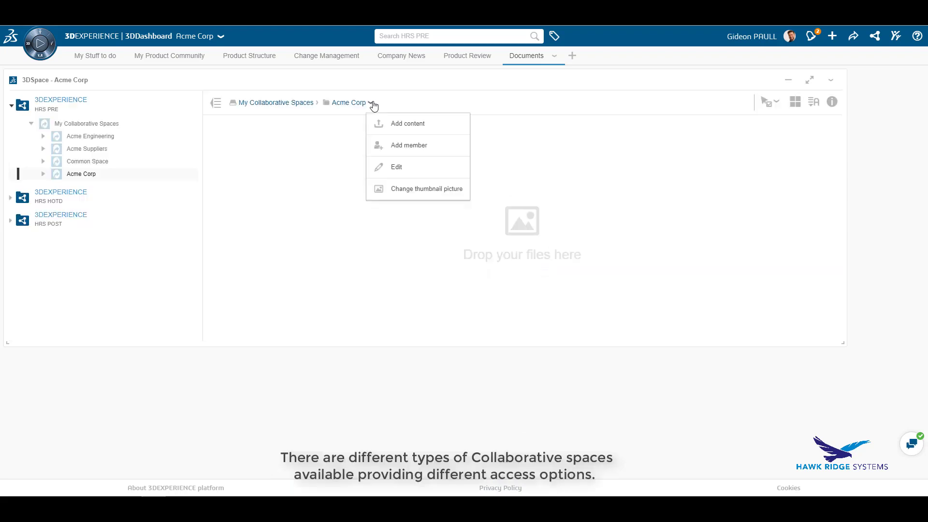
pyautogui.click(394, 104)
pyautogui.click(88, 149)
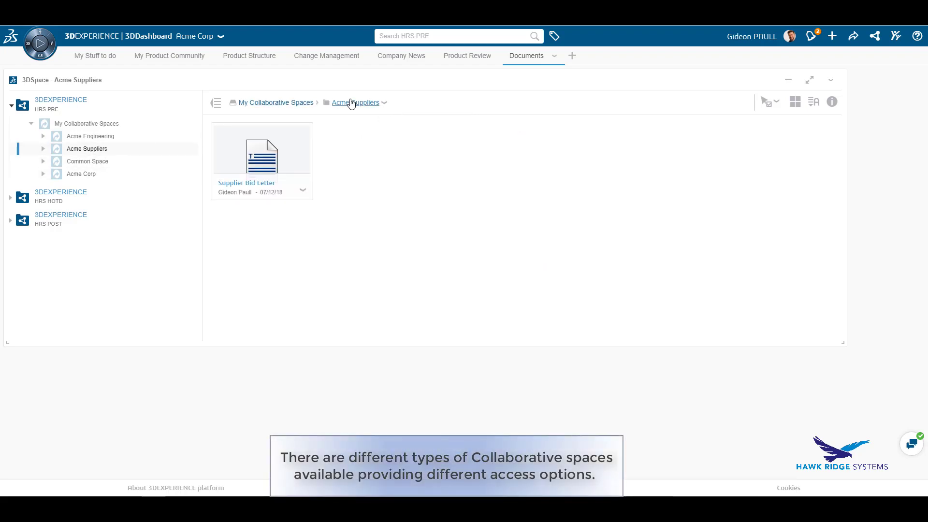
pyautogui.click(832, 103)
pyautogui.click(775, 164)
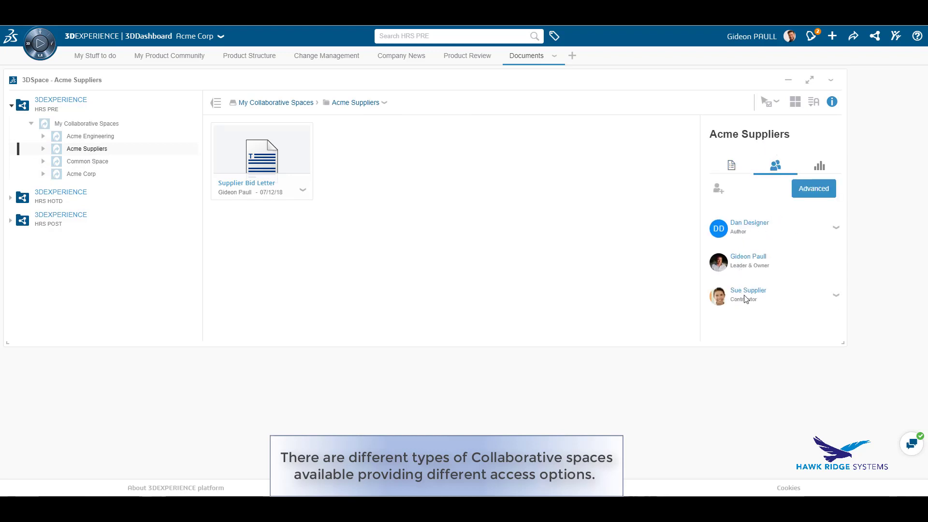
pyautogui.click(820, 166)
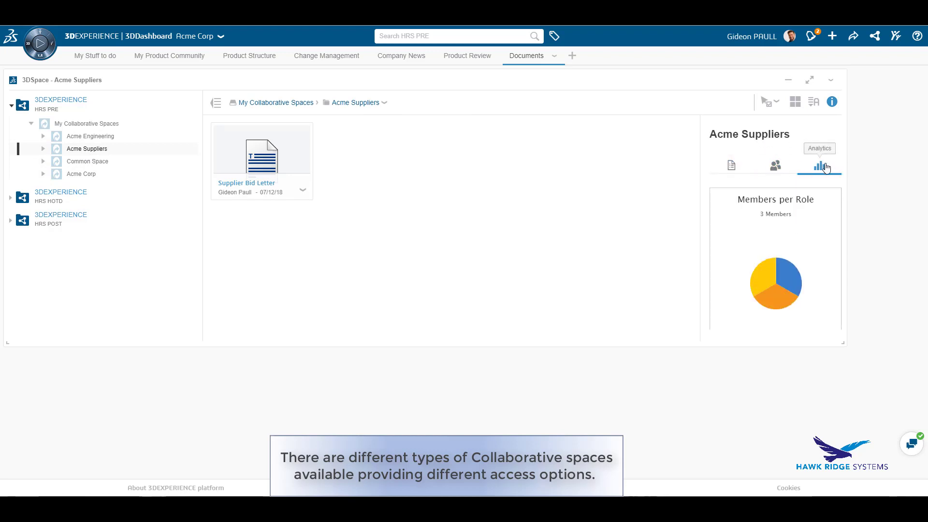
# Step: Open Common Space, review its charts at the 1 Month range, and show its Properties
pyautogui.click(83, 162)
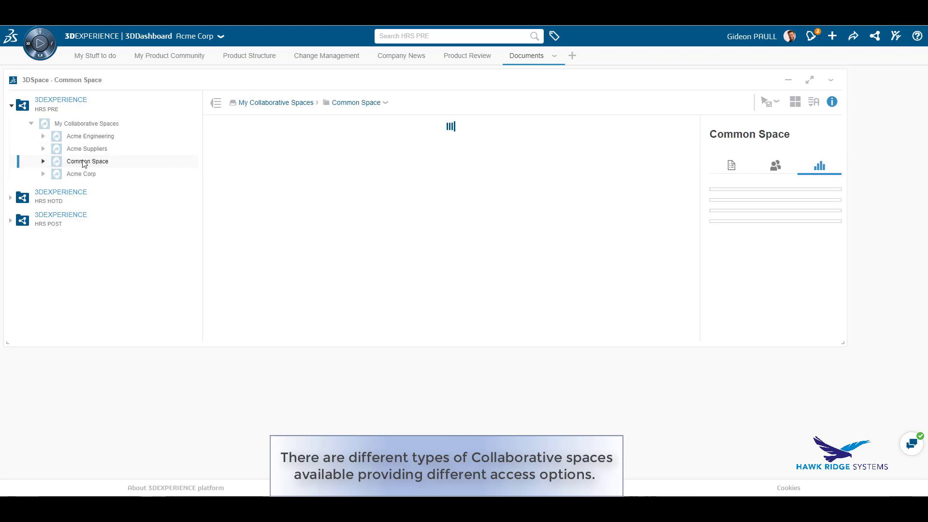
pyautogui.scroll(-5, 800, 254)
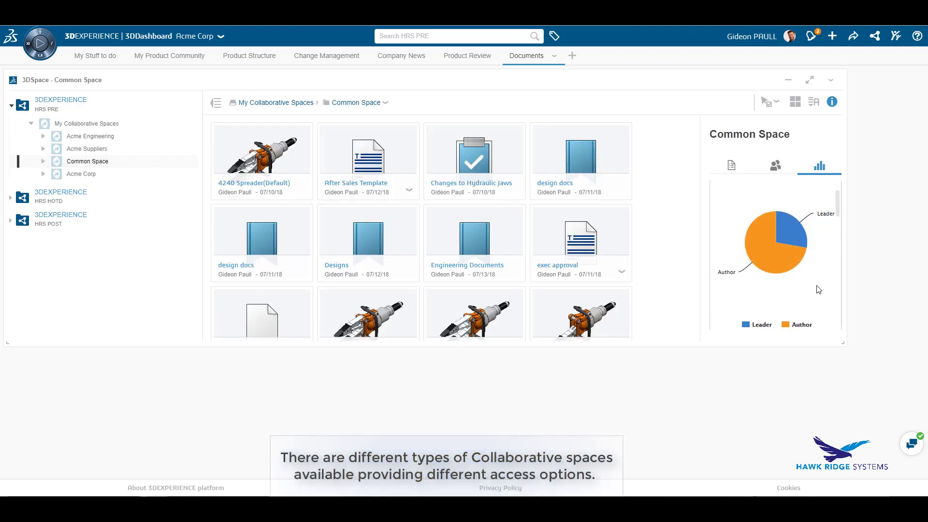
pyautogui.scroll(-4, 773, 280)
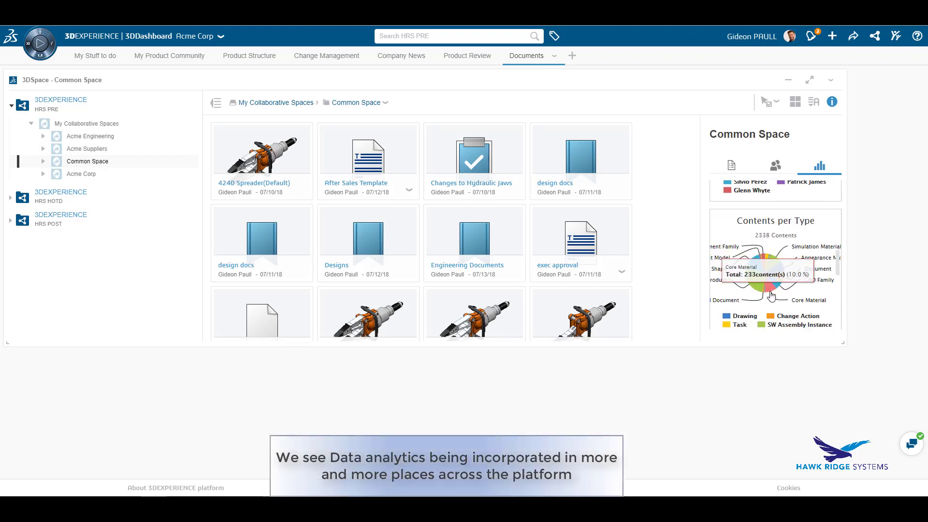
pyautogui.scroll(-2, 769, 296)
pyautogui.scroll(-2, 772, 297)
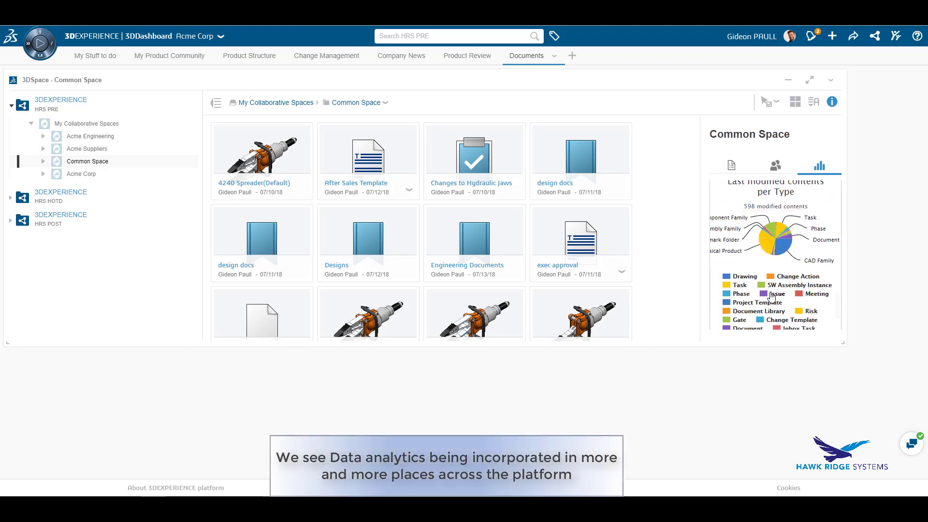
pyautogui.click(772, 321)
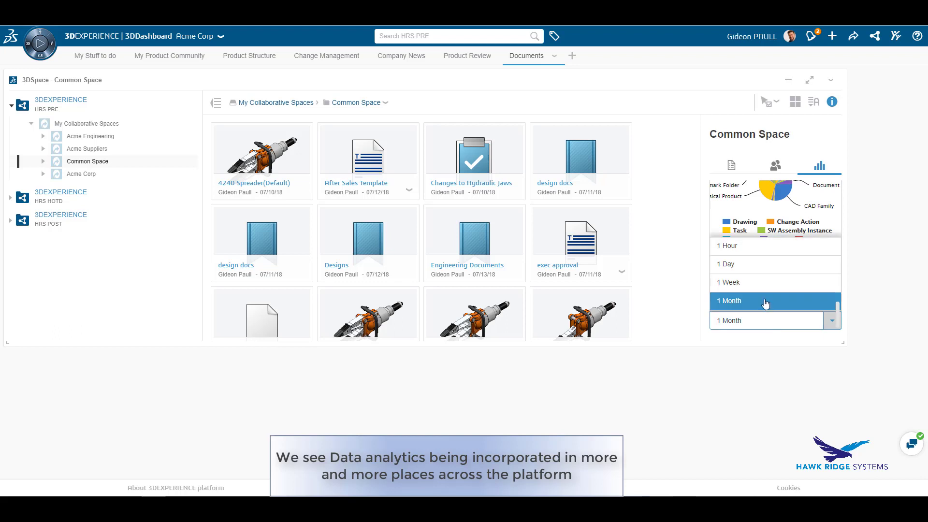
pyautogui.click(771, 317)
pyautogui.scroll(3, 772, 290)
pyautogui.click(731, 166)
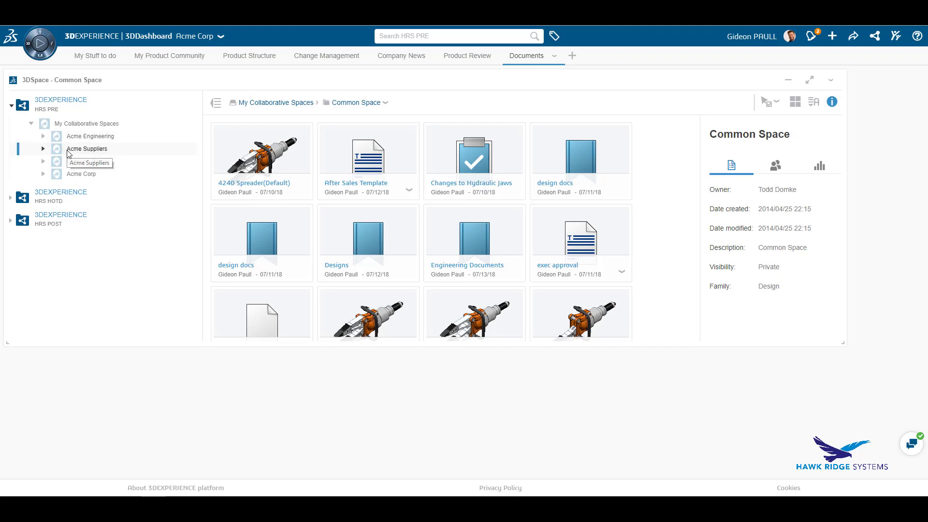
# Step: Add a taller ENOVIA Bookmark Editor widget to the Documents tab and list bookmarks
pyautogui.click(81, 173)
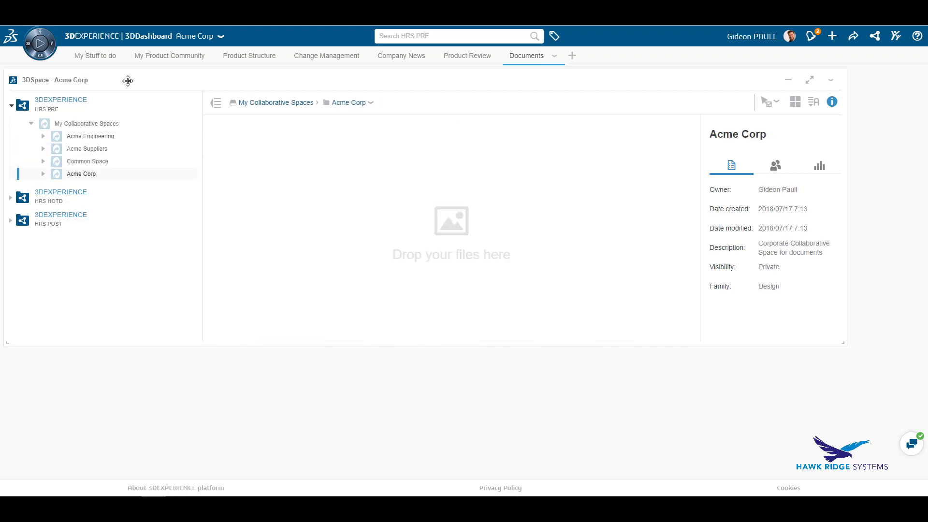
pyautogui.click(39, 38)
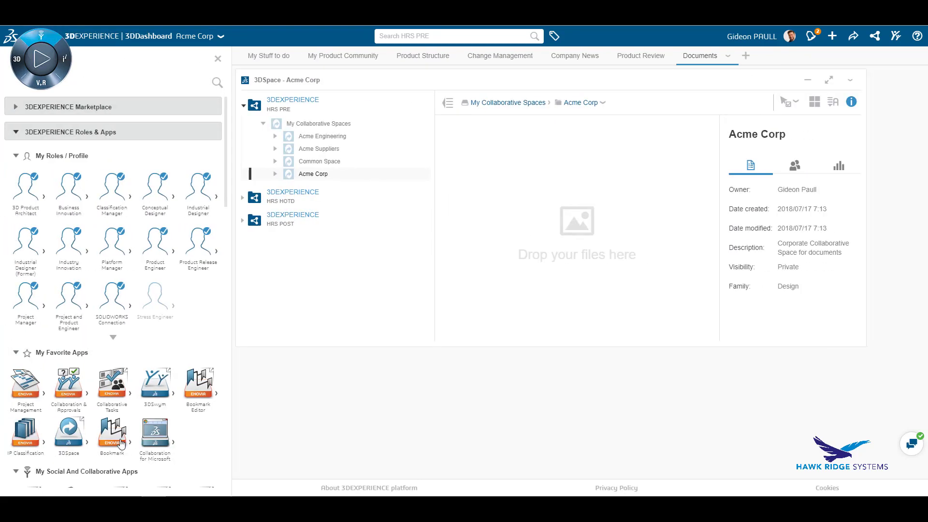
pyautogui.moveTo(199, 392); pyautogui.dragTo(401, 168)
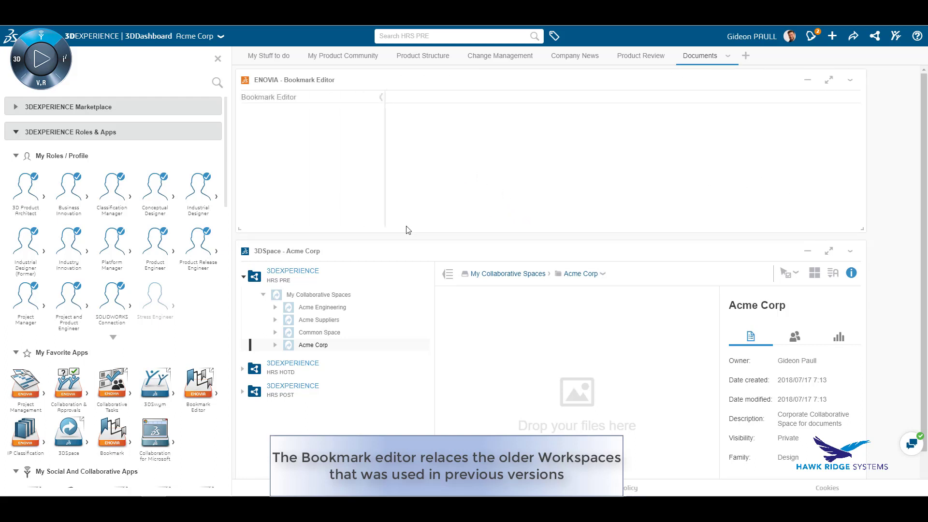
pyautogui.moveTo(406, 233); pyautogui.dragTo(393, 259)
pyautogui.click(244, 127)
pyautogui.click(217, 59)
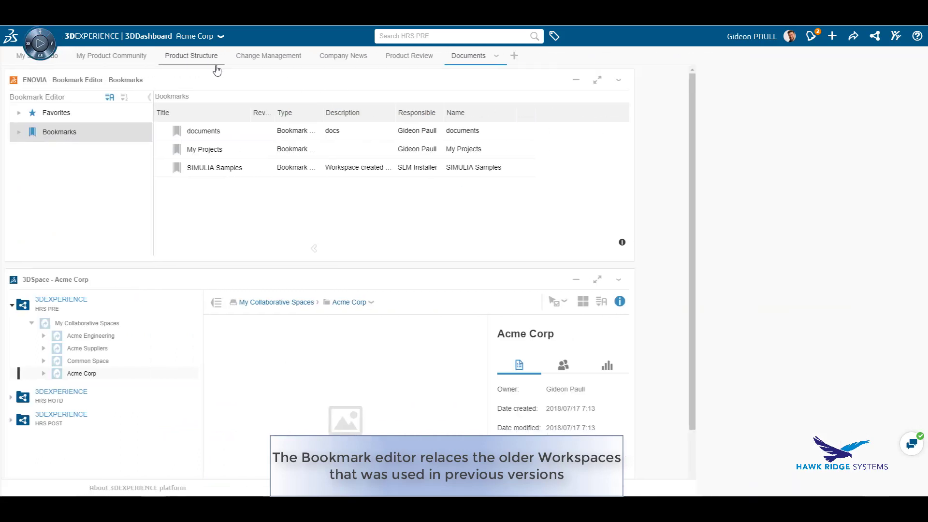
# Step: Browse the design docs and Engineering Documents folders, then return to the documents bookmark
pyautogui.click(18, 136)
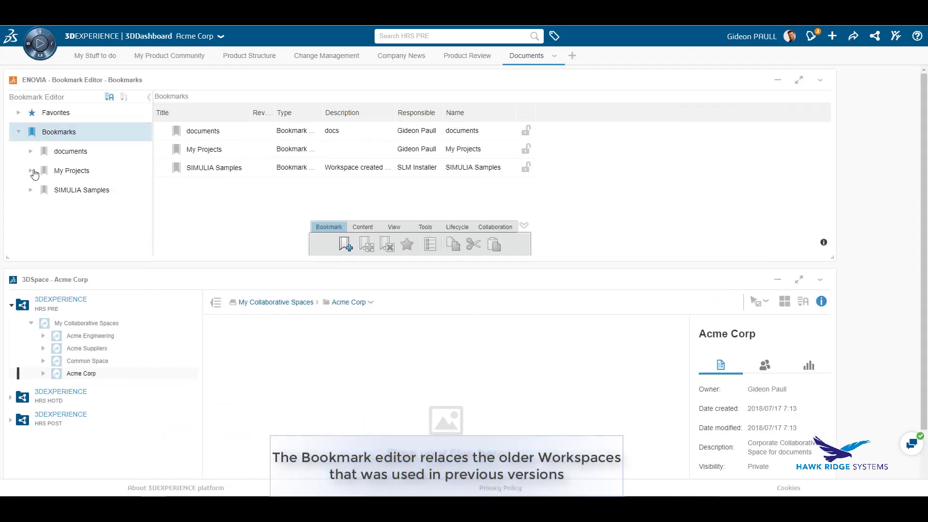
pyautogui.click(31, 152)
pyautogui.click(89, 172)
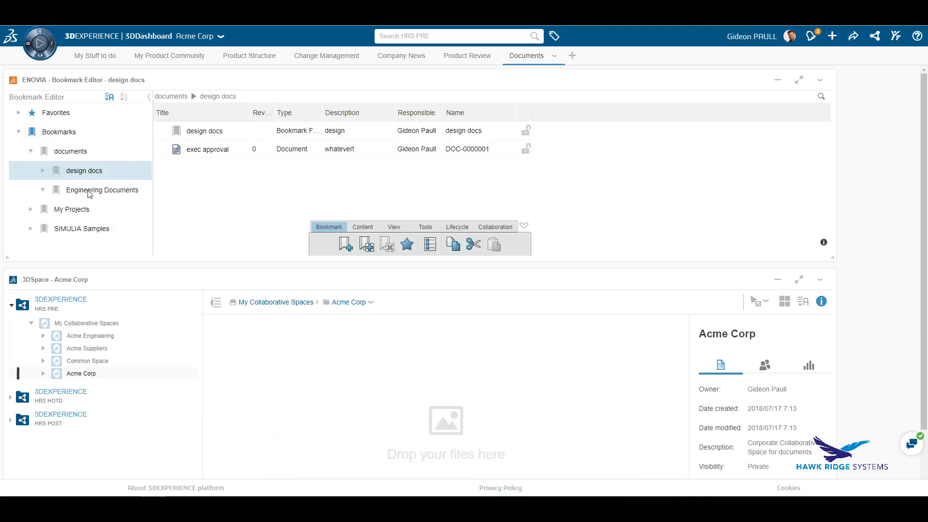
pyautogui.click(88, 192)
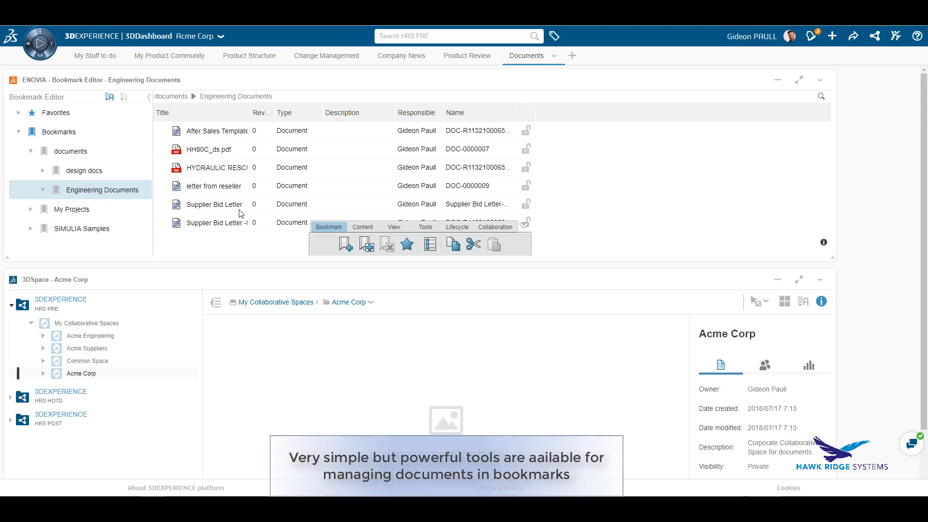
pyautogui.click(73, 152)
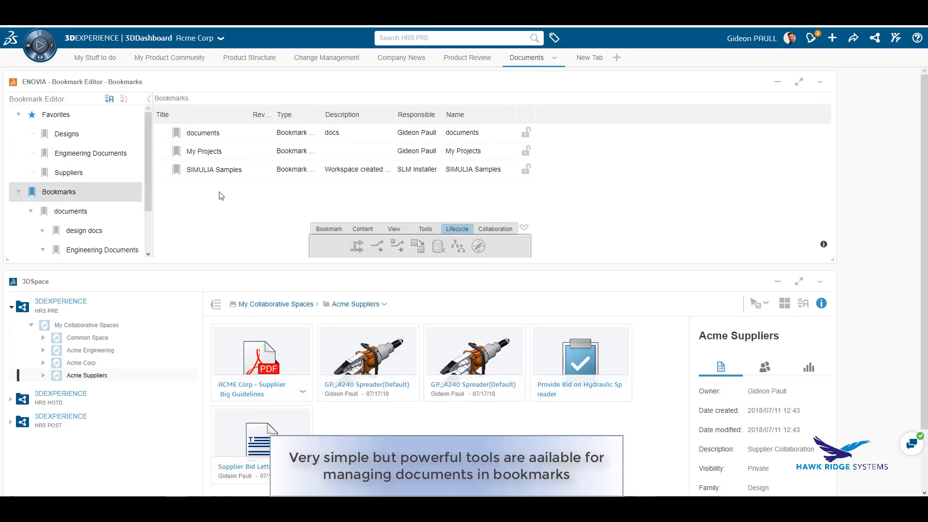
# Step: Create a new bookmark named Supplier Quotes under Bookmarks
pyautogui.rightClick(219, 193)
pyautogui.click(234, 200)
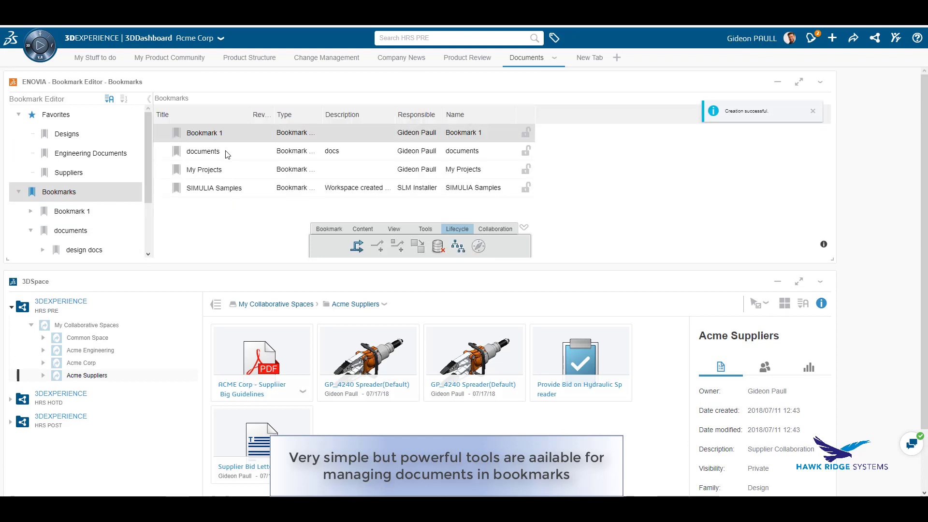
pyautogui.write('Supplier Quotes')
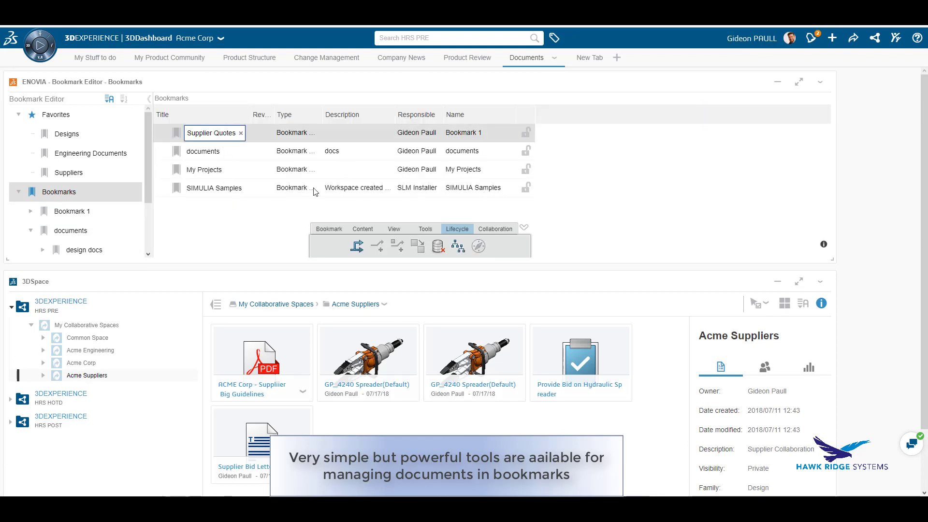
pyautogui.press('Return')
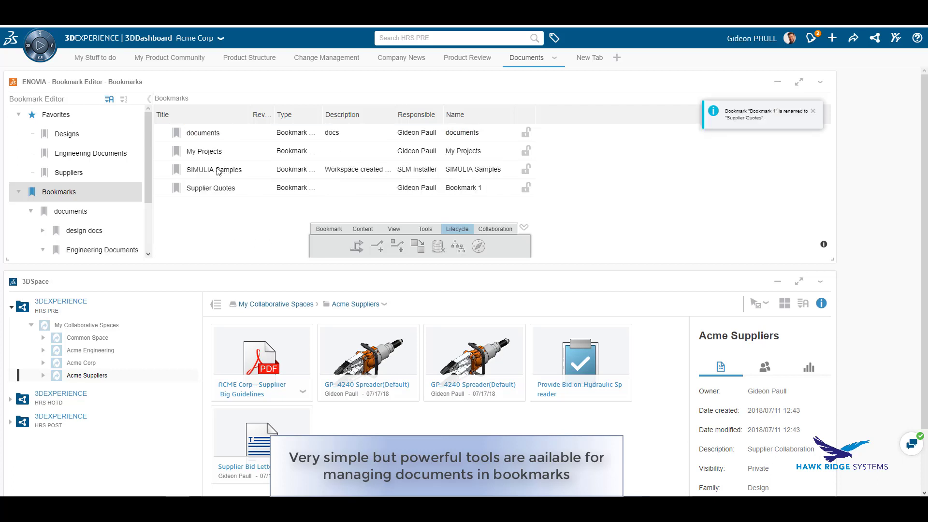
# Step: Promote the Supplier Quotes bookmark's maturity from Create to Assign
pyautogui.click(202, 189)
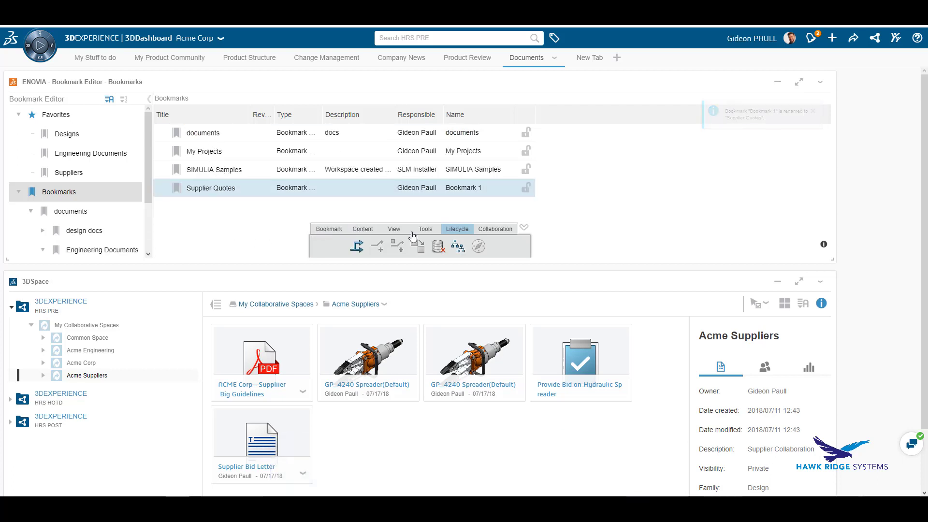
pyautogui.click(360, 246)
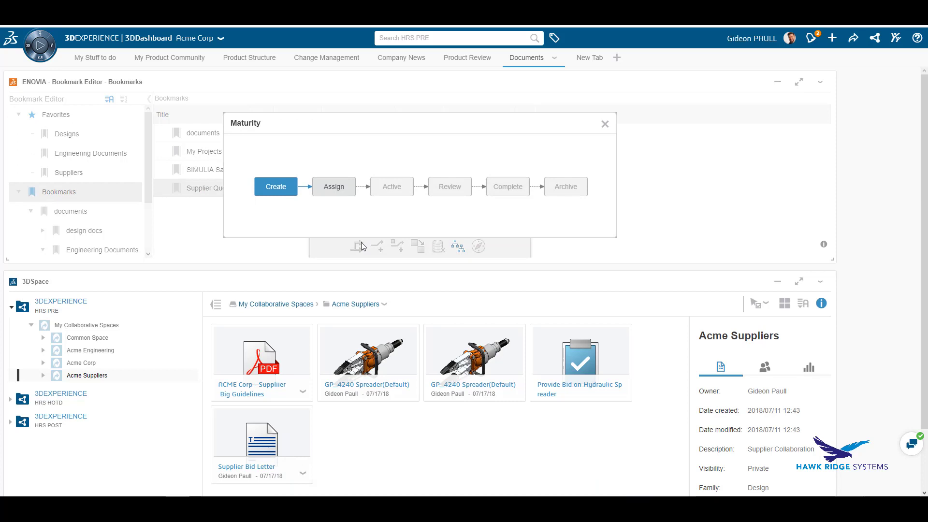
pyautogui.click(343, 195)
pyautogui.click(346, 211)
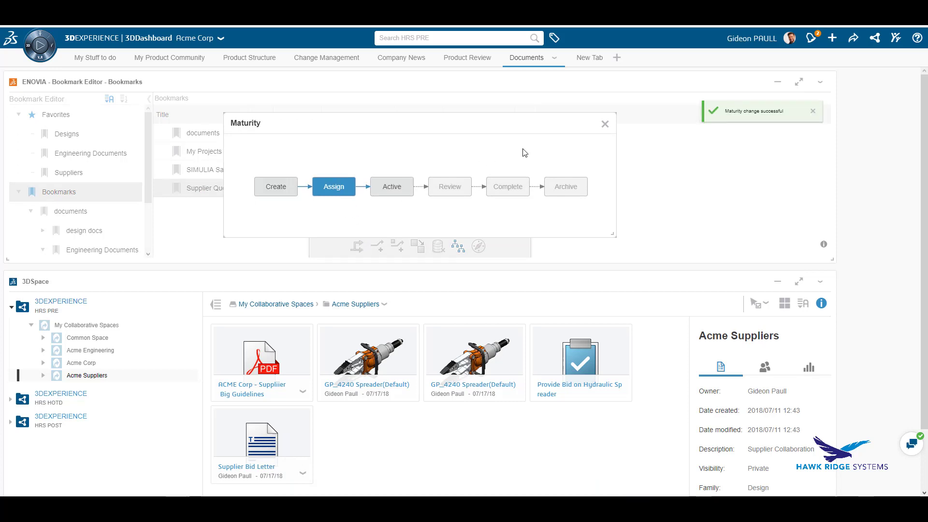
pyautogui.click(605, 125)
# Step: Via Assign Access, add Acme Suppliers with Read Write access to Supplier Quotes and save
pyautogui.click(495, 229)
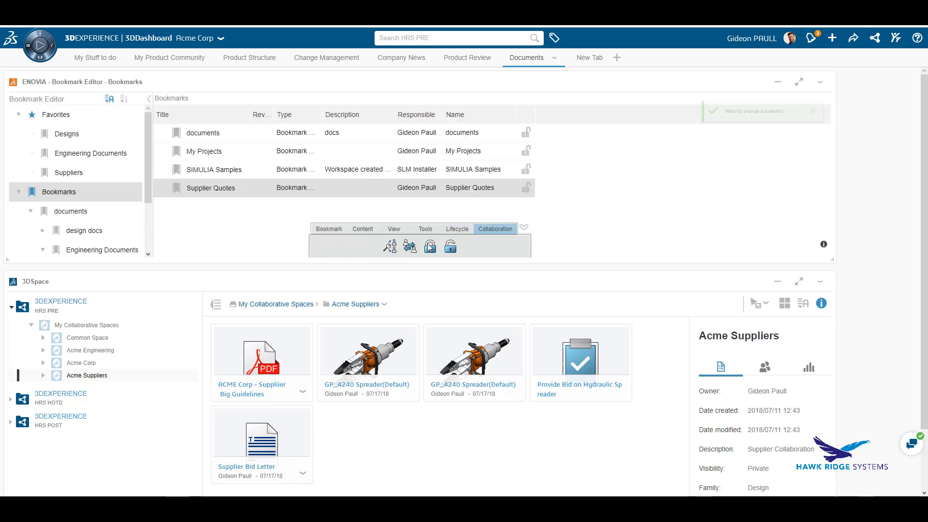
pyautogui.click(391, 248)
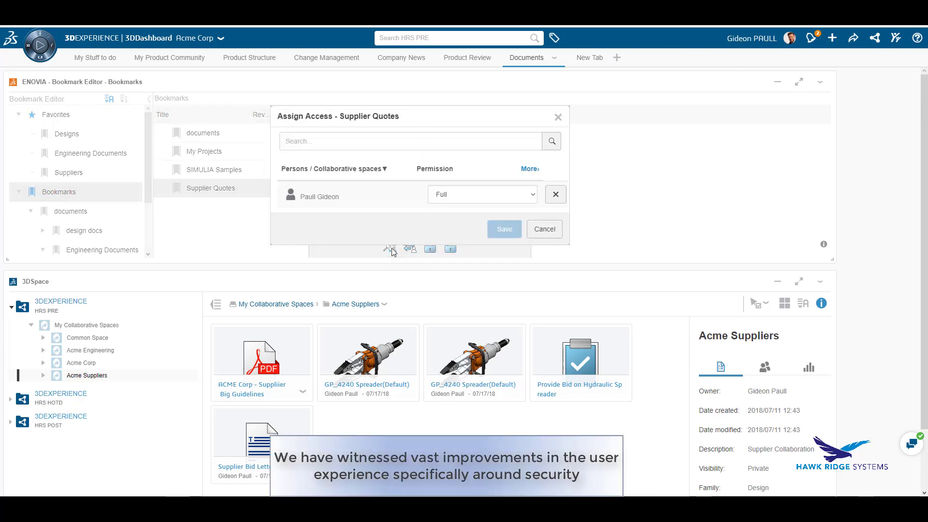
pyautogui.click(365, 145)
pyautogui.write('supp')
pyautogui.click(349, 204)
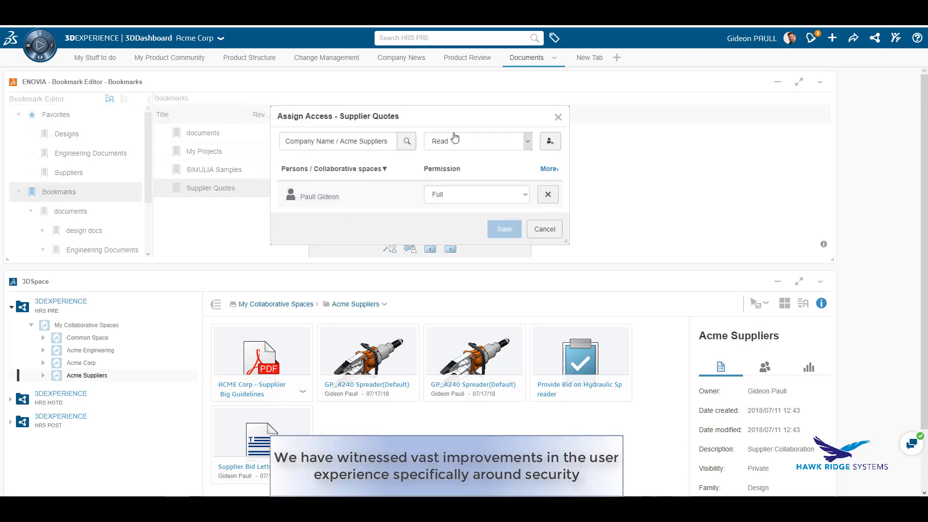
pyautogui.click(455, 141)
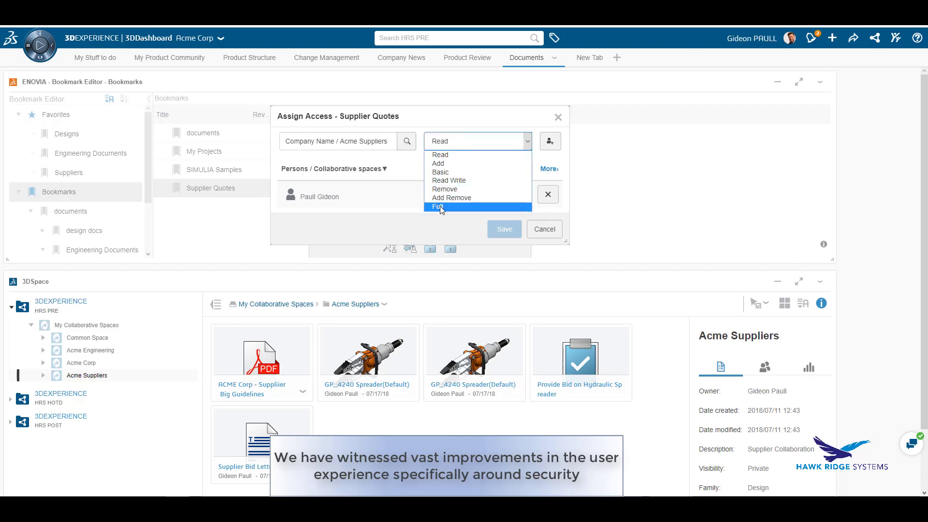
pyautogui.click(445, 181)
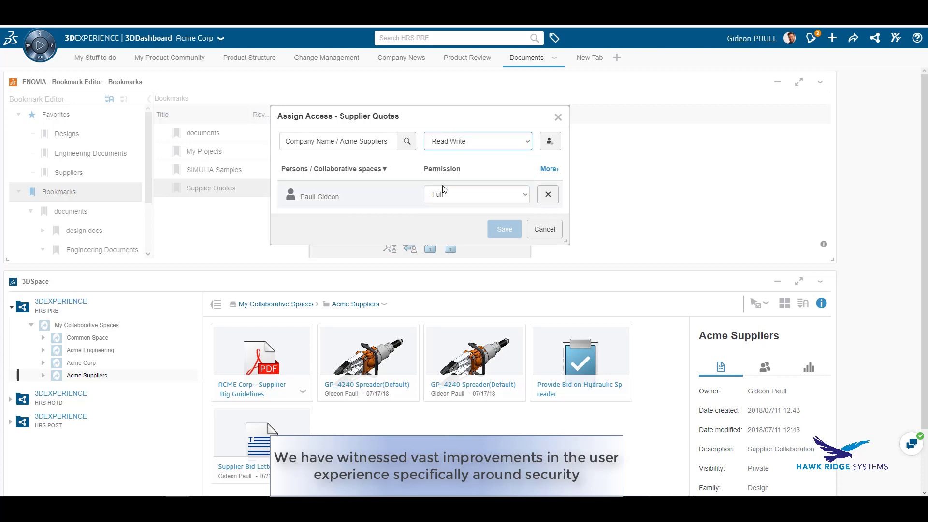
pyautogui.click(546, 143)
pyautogui.click(504, 231)
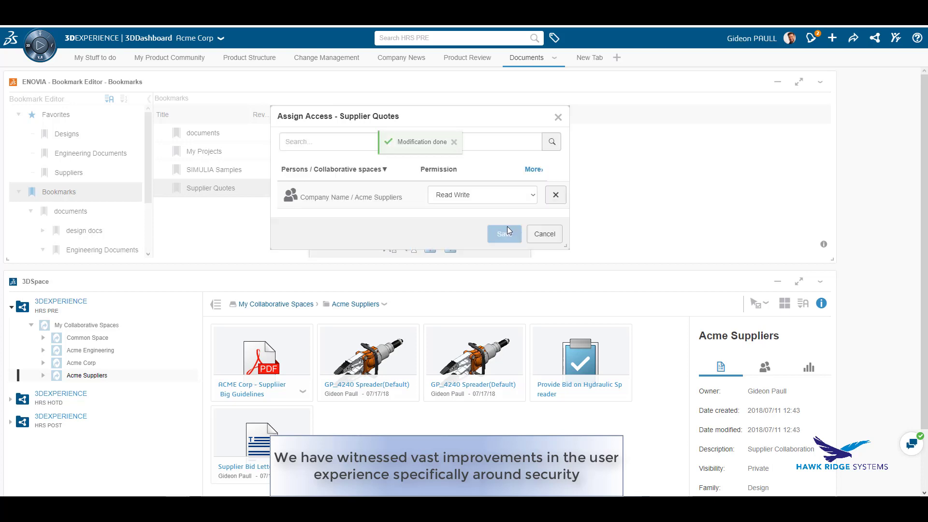
pyautogui.click(559, 119)
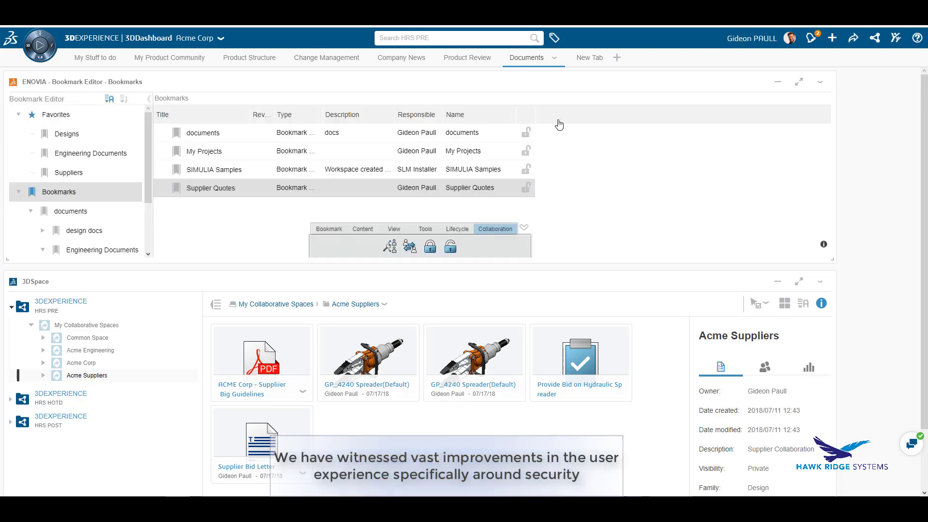
# Step: Promote Supplier Quotes from Assign to Active in its Maturity lifecycle
pyautogui.click(457, 228)
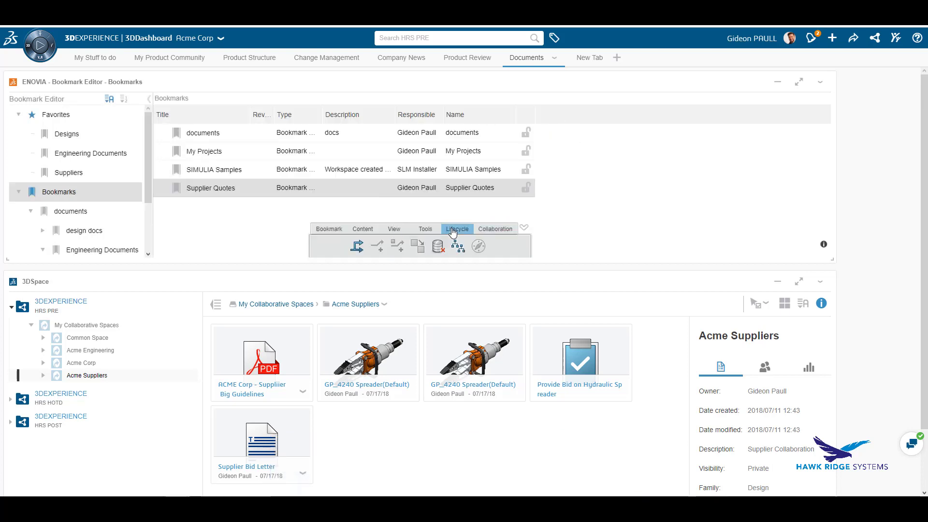
pyautogui.click(357, 246)
pyautogui.click(380, 198)
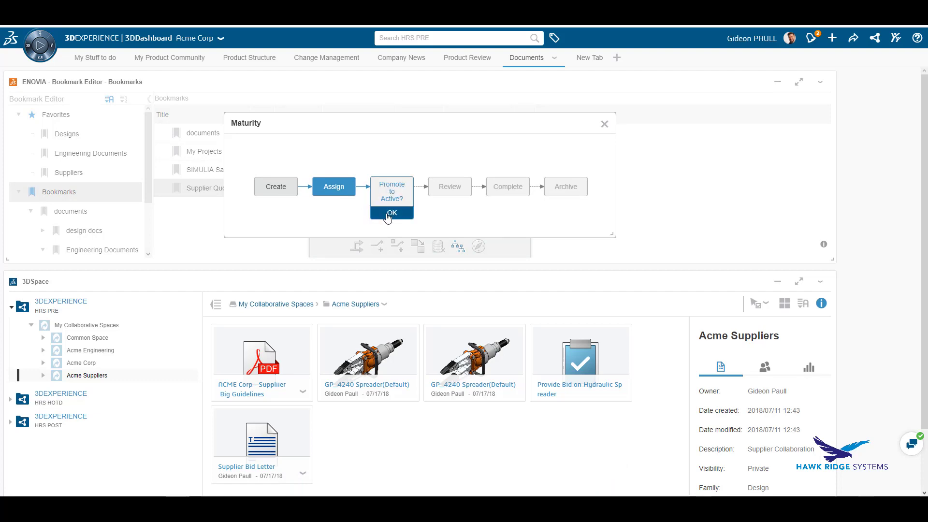
pyautogui.click(389, 214)
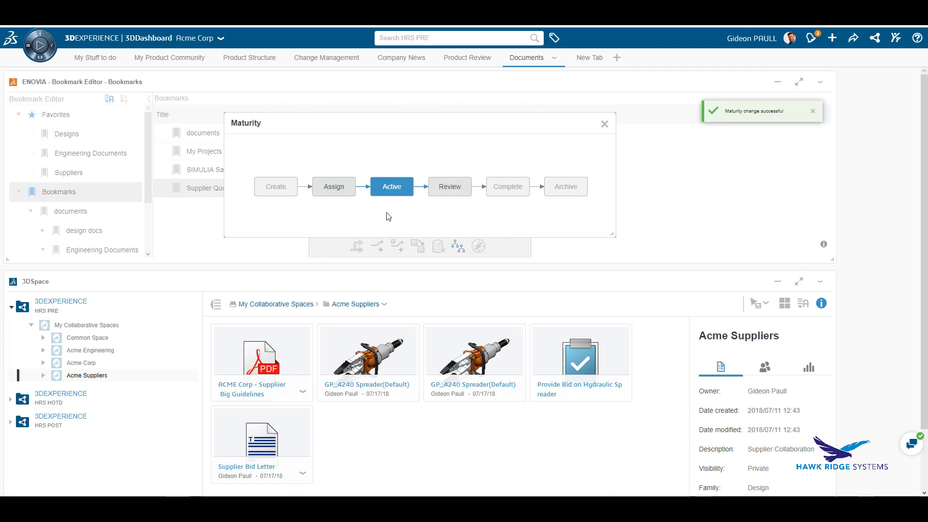
pyautogui.click(604, 124)
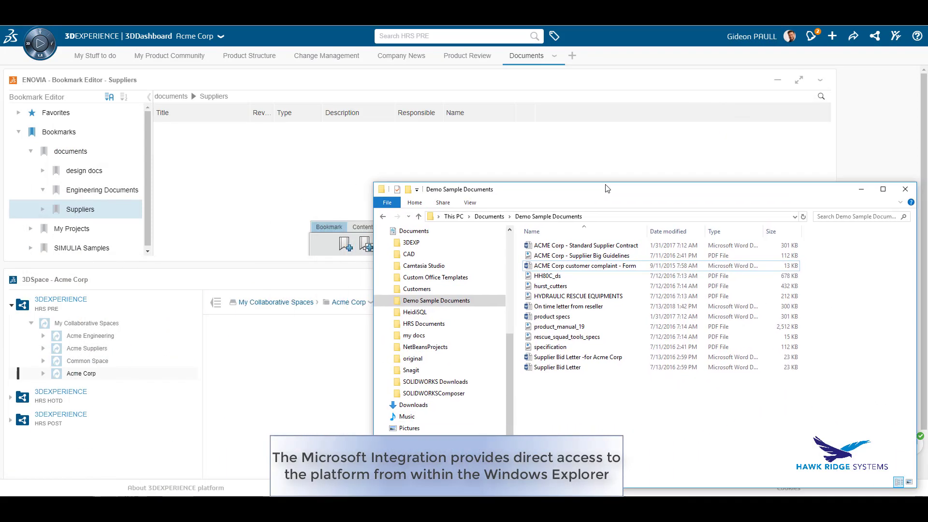
# Step: Drag ACME Corp - Standard Supplier Contract from Demo Sample Documents into the Suppliers bookmark
pyautogui.moveTo(599, 204); pyautogui.dragTo(232, 167)
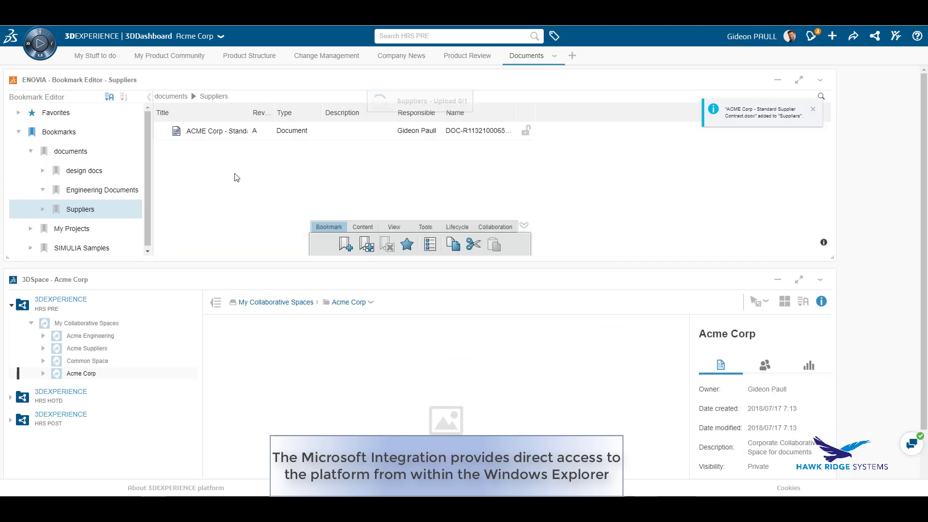
# Step: Set the contract document's Description to 'Standard Supplier Contract' in Properties and save
pyautogui.rightClick(228, 131)
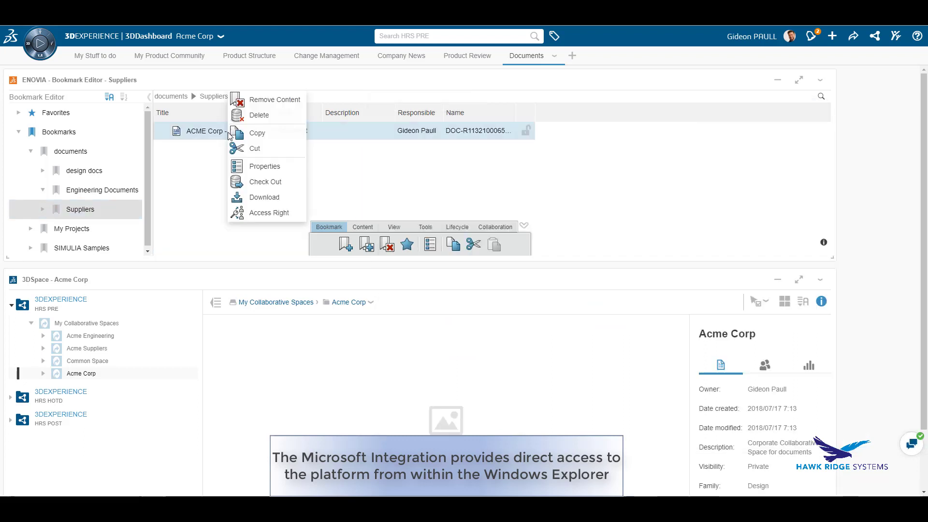
pyautogui.click(272, 173)
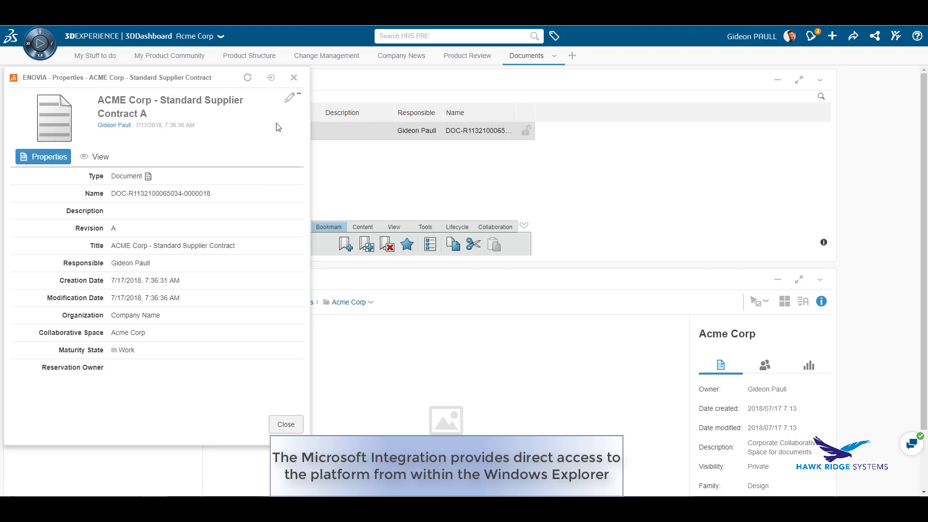
pyautogui.click(290, 97)
pyautogui.click(128, 216)
pyautogui.write('Standard Supplier Contract')
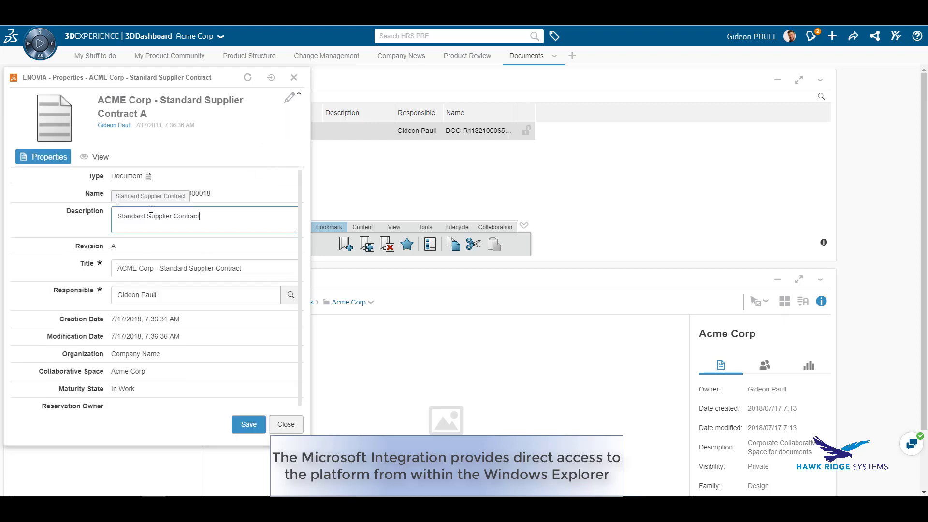
pyautogui.click(241, 425)
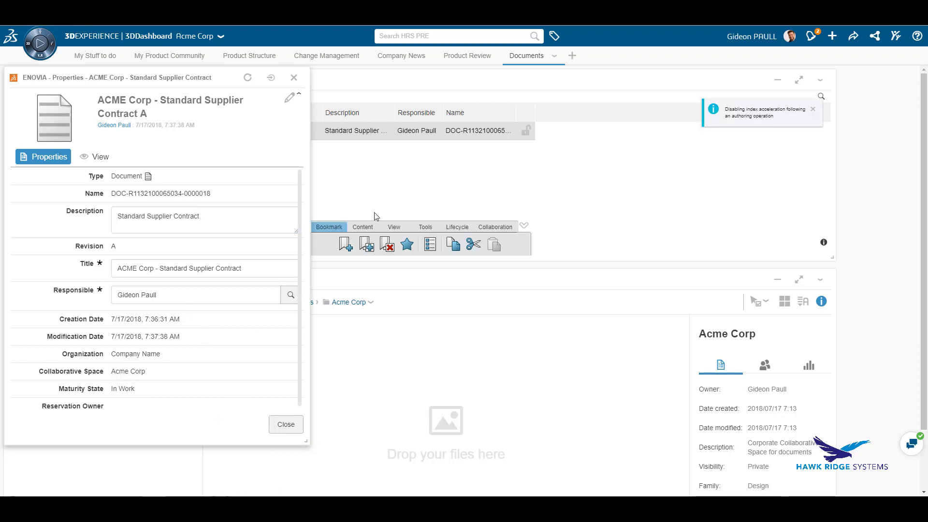
pyautogui.click(281, 432)
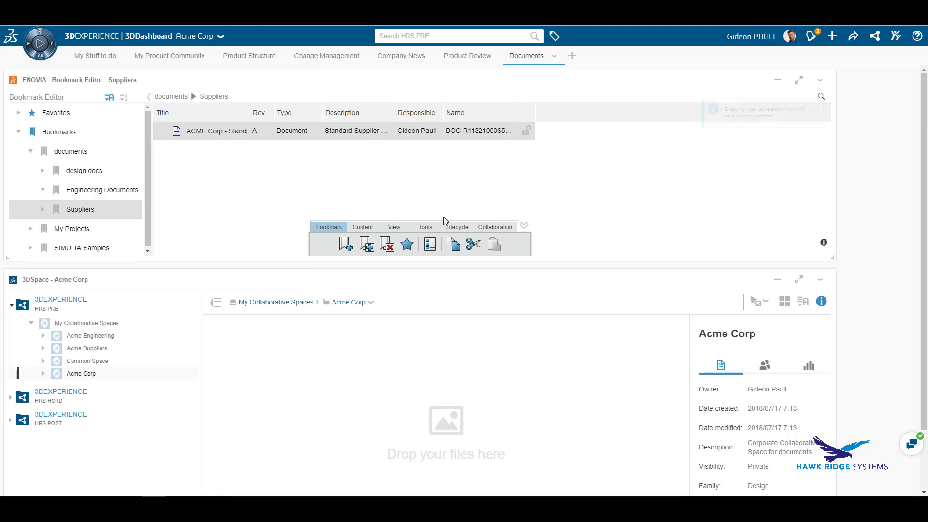
# Step: Promote the ACME Corp - Standard Supplier Contract from Frozen to Released maturity
pyautogui.click(455, 228)
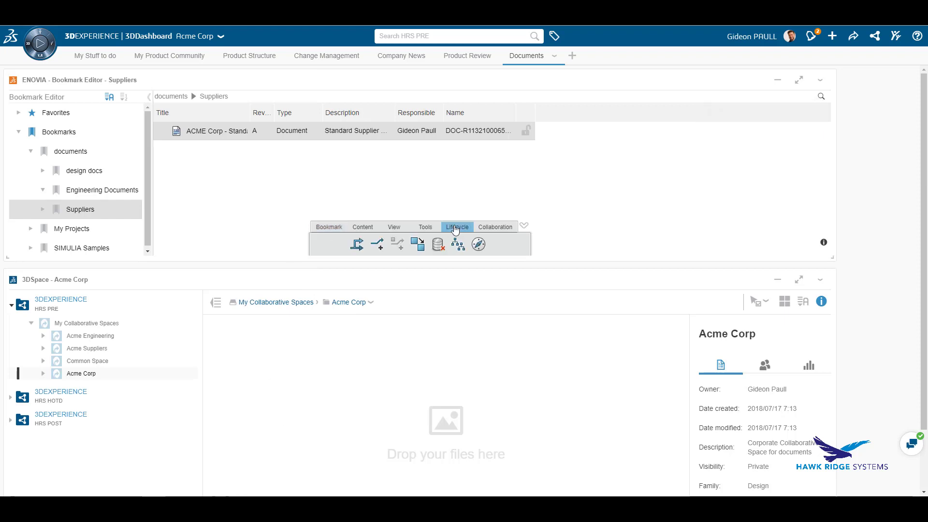
pyautogui.click(356, 245)
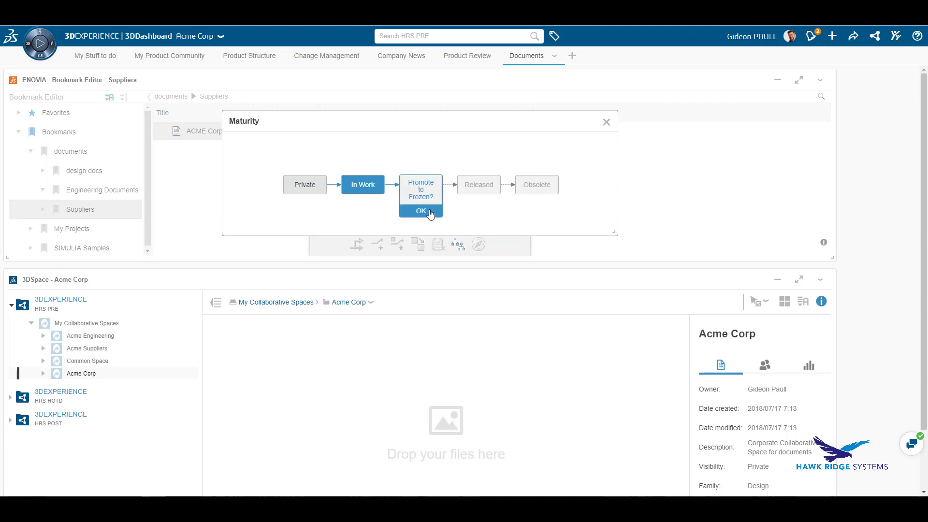
pyautogui.click(430, 212)
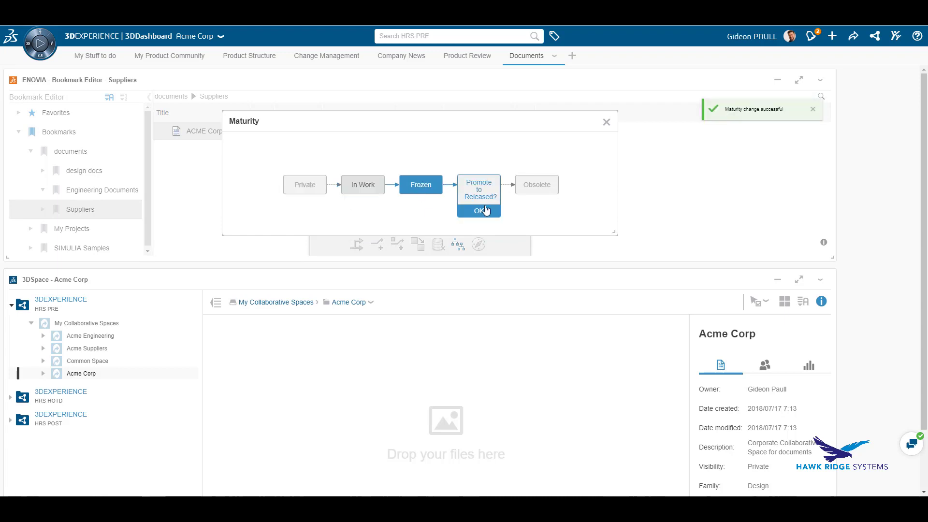
pyautogui.click(483, 211)
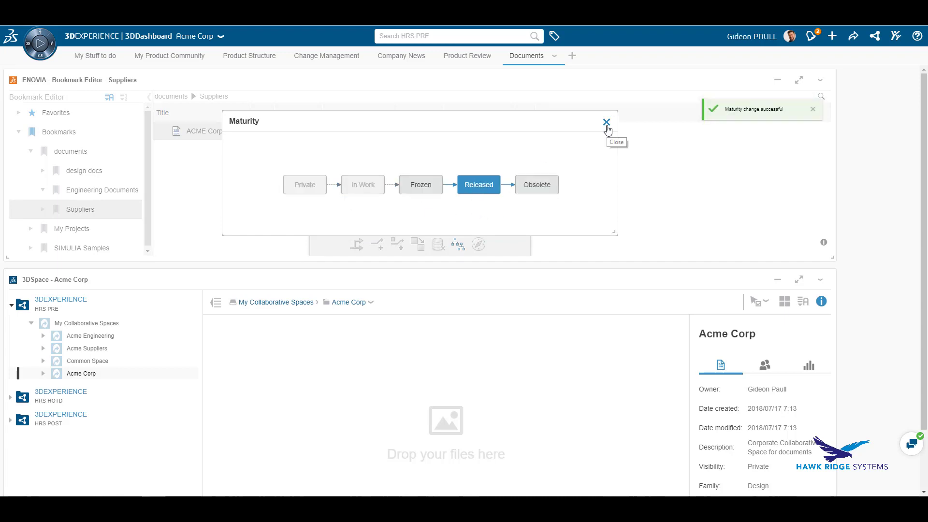
pyautogui.click(606, 122)
pyautogui.click(492, 229)
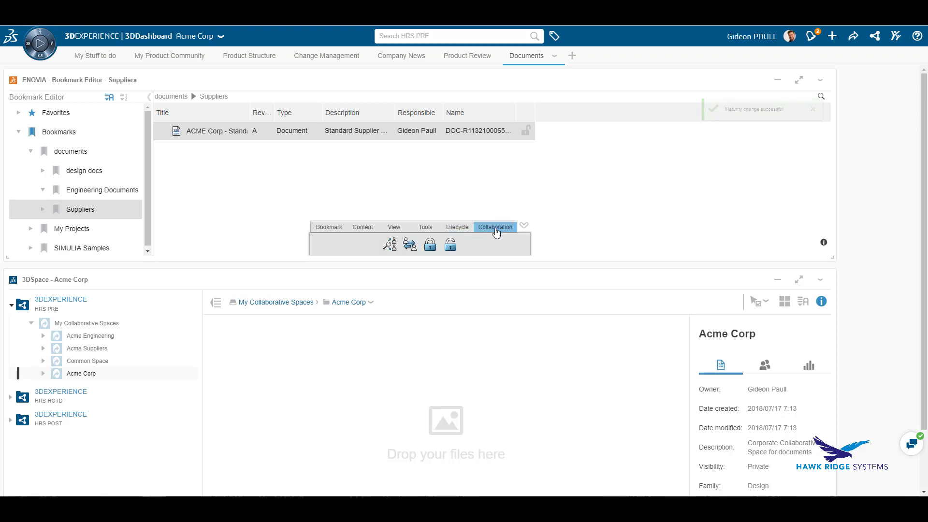
# Step: Give the Acme Suppliers collaborative space Read access to the supplier contract
pyautogui.click(390, 246)
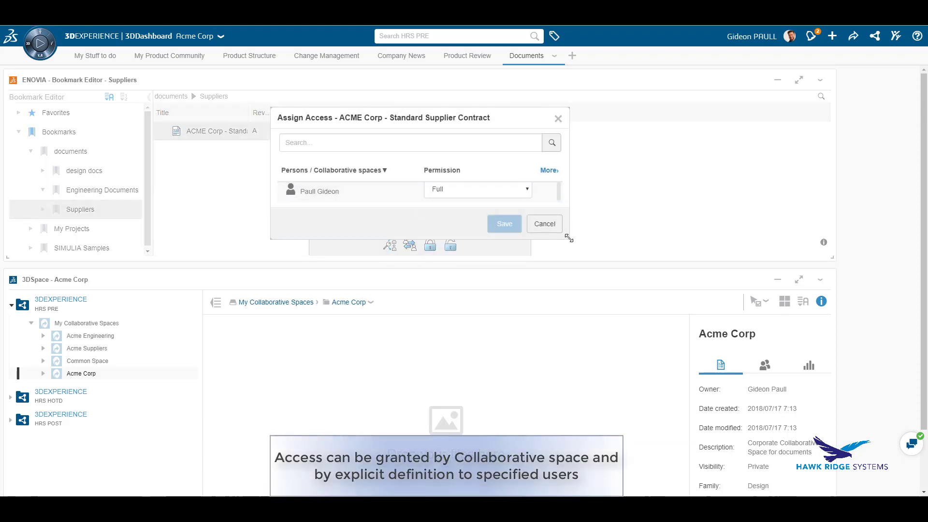
pyautogui.moveTo(568, 238); pyautogui.dragTo(575, 248)
pyautogui.click(370, 143)
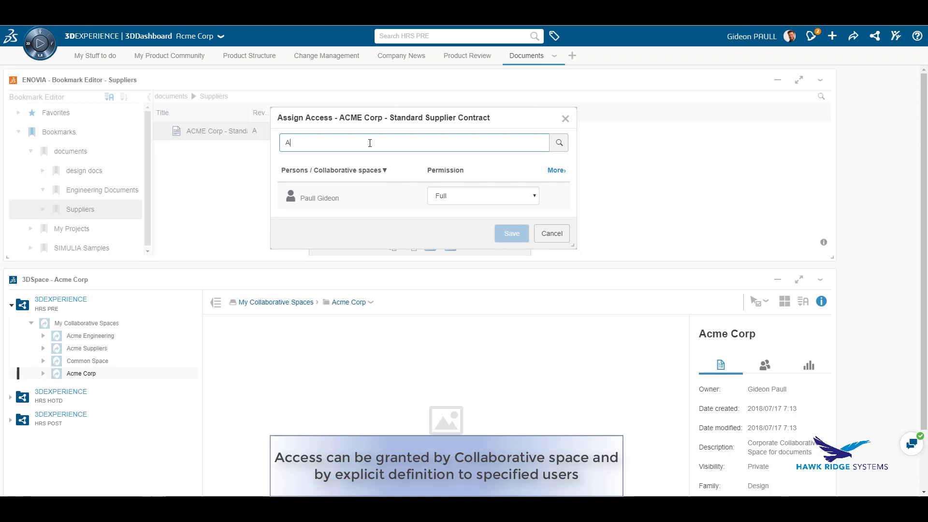
pyautogui.write('ACME')
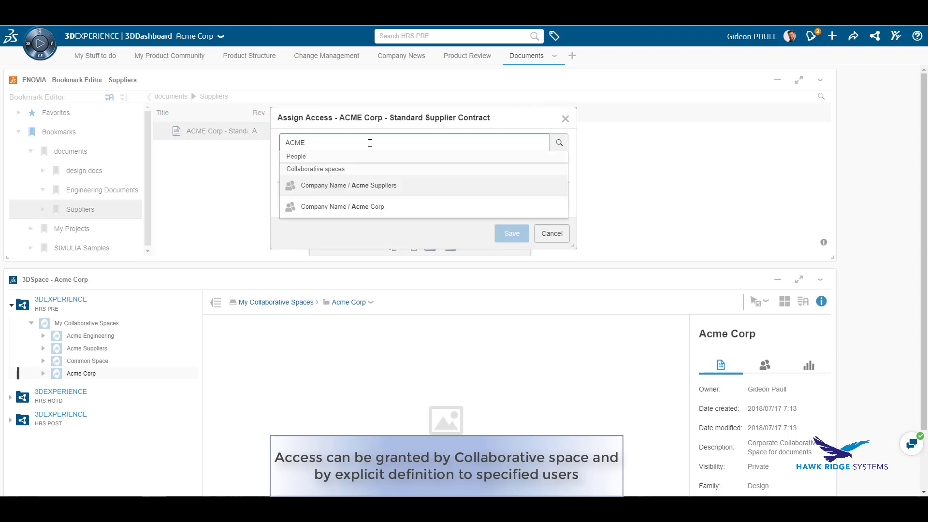
pyautogui.click(375, 185)
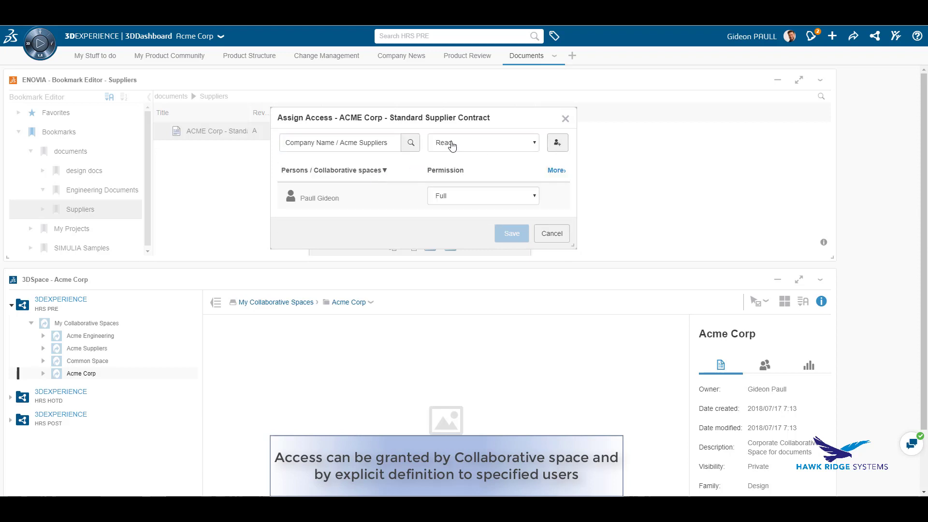
pyautogui.click(555, 143)
# Step: Add the supplier user with Read permission and save the access changes
pyautogui.click(350, 139)
pyautogui.write('sue')
pyautogui.click(346, 175)
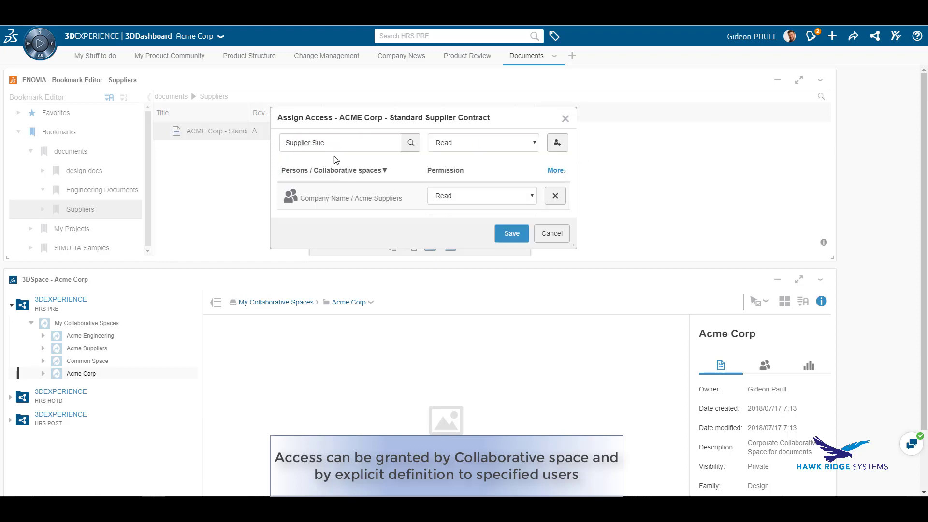
pyautogui.click(503, 149)
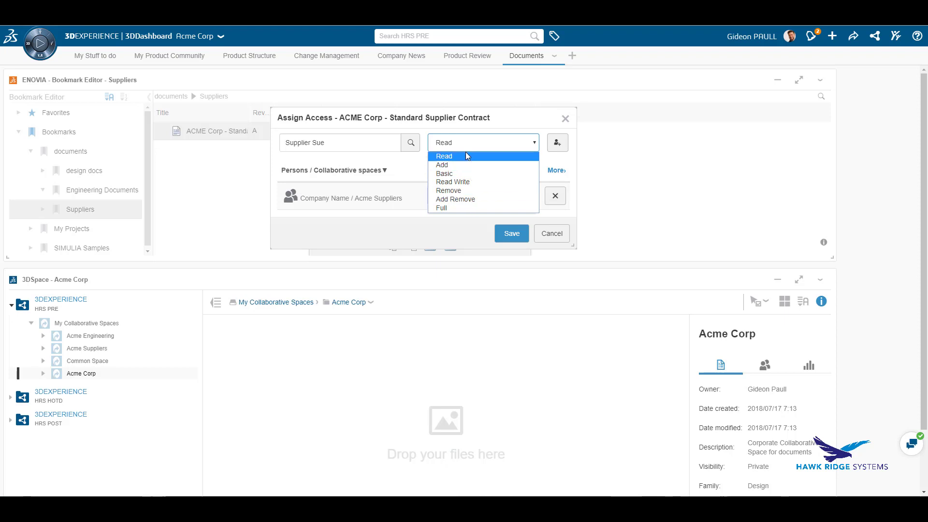
pyautogui.click(515, 118)
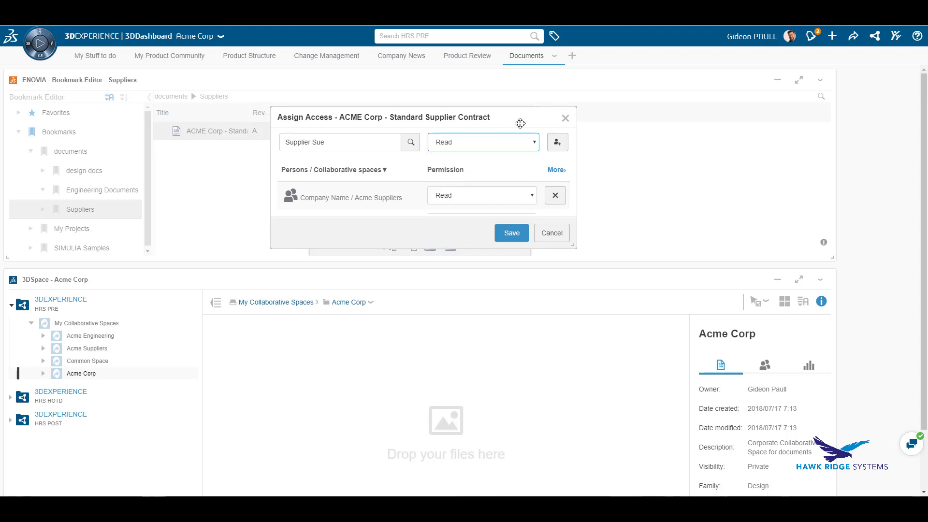
pyautogui.click(512, 234)
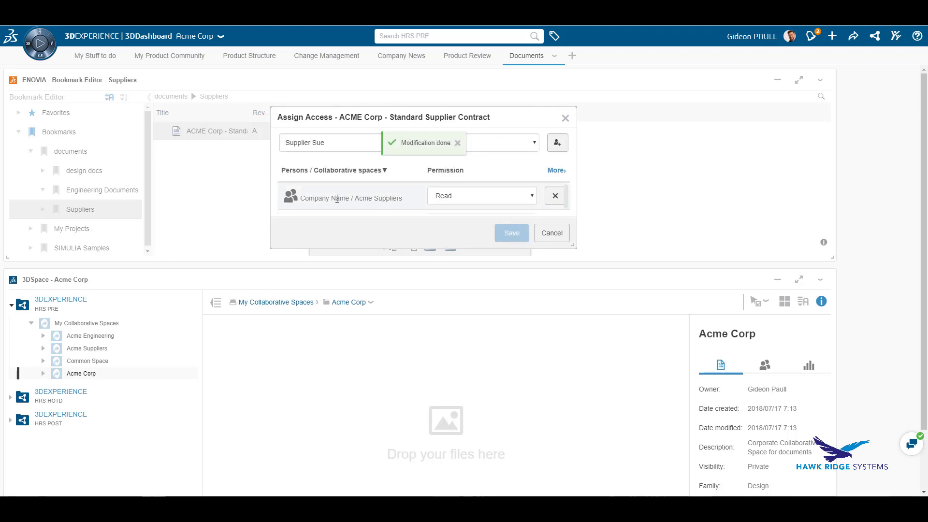
# Step: Add GP_4240 Spreader from the 4240 search results to the Designs favourite bookmark
pyautogui.click(565, 118)
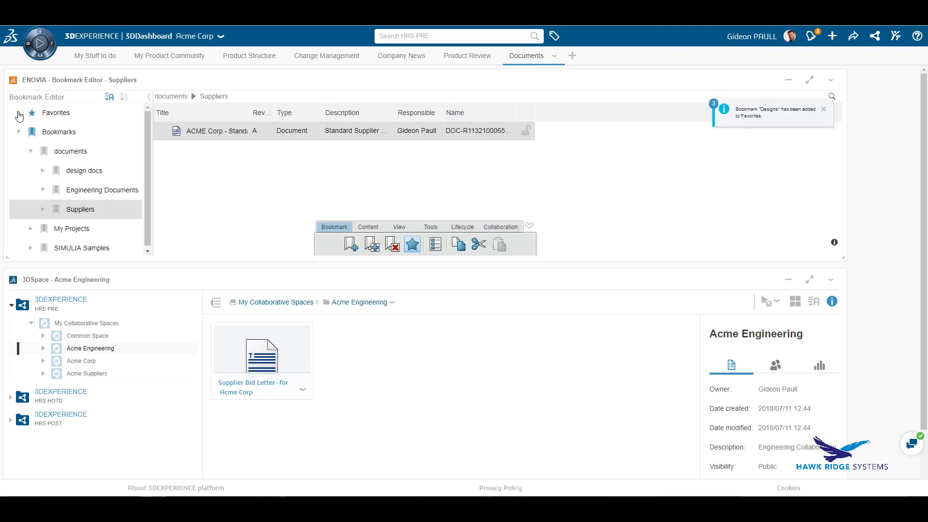
pyautogui.click(18, 113)
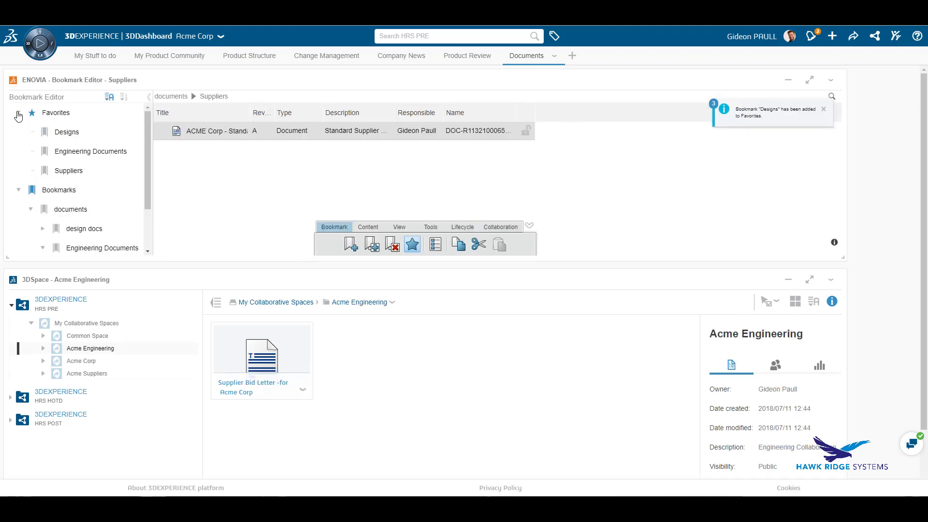
pyautogui.click(70, 133)
pyautogui.click(404, 36)
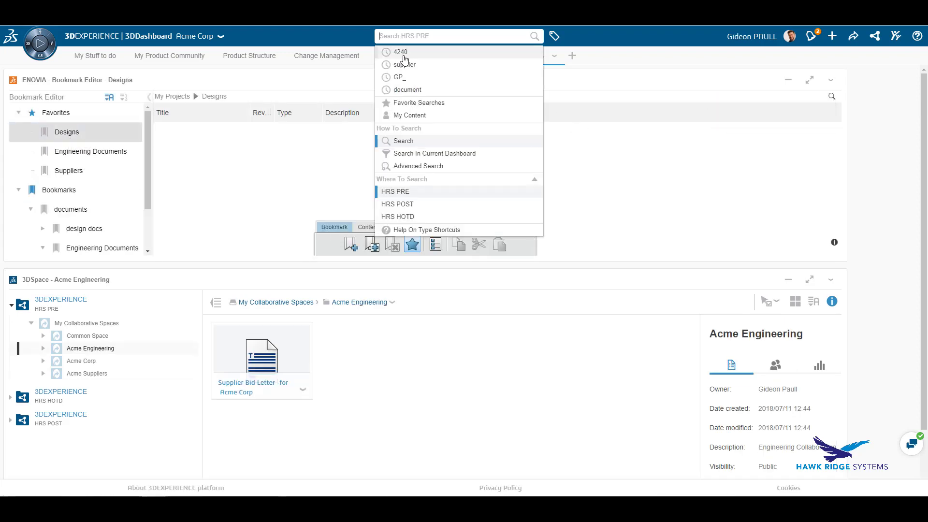
pyautogui.click(405, 53)
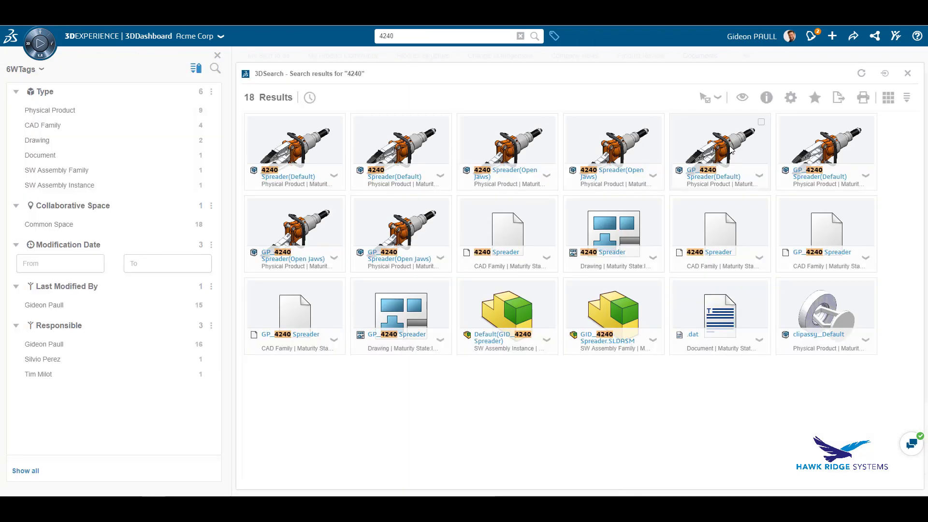
pyautogui.moveTo(731, 151); pyautogui.dragTo(233, 164)
pyautogui.click(164, 134)
# Step: Grant the supplier user Can Read access to GP_4240 Spreader and save it
pyautogui.click(163, 131)
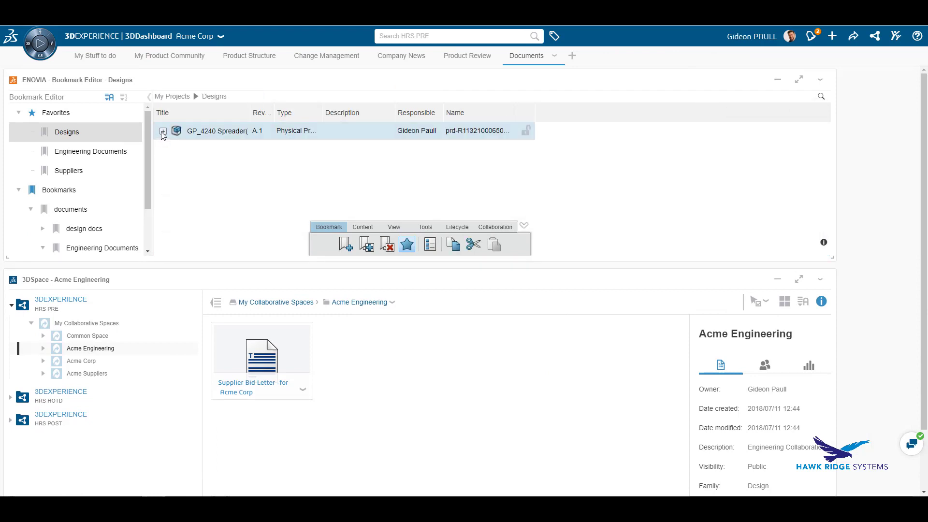
pyautogui.rightClick(200, 135)
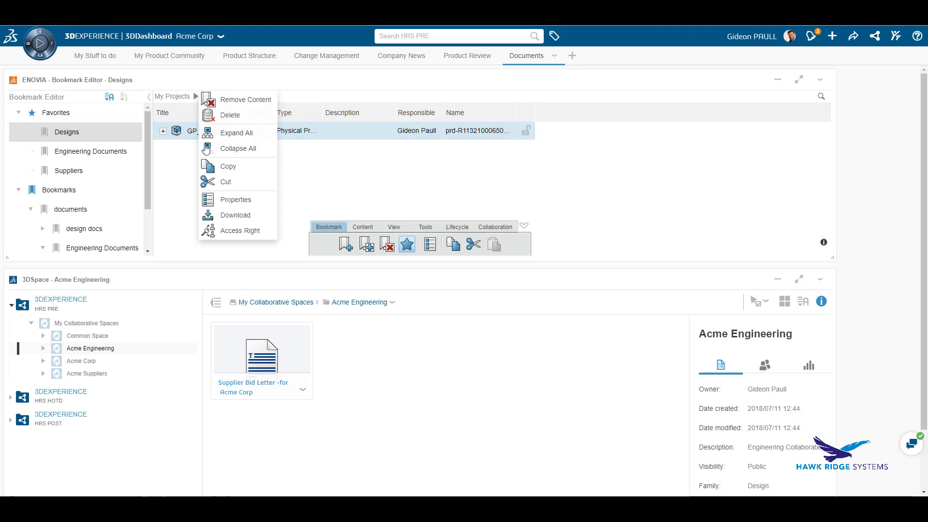
pyautogui.click(231, 231)
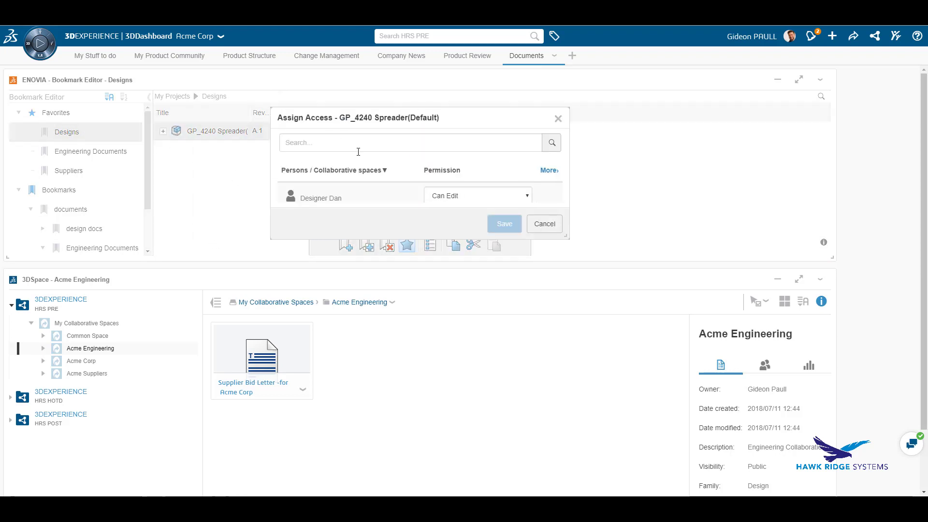
pyautogui.click(342, 145)
pyautogui.write('sue')
pyautogui.click(317, 174)
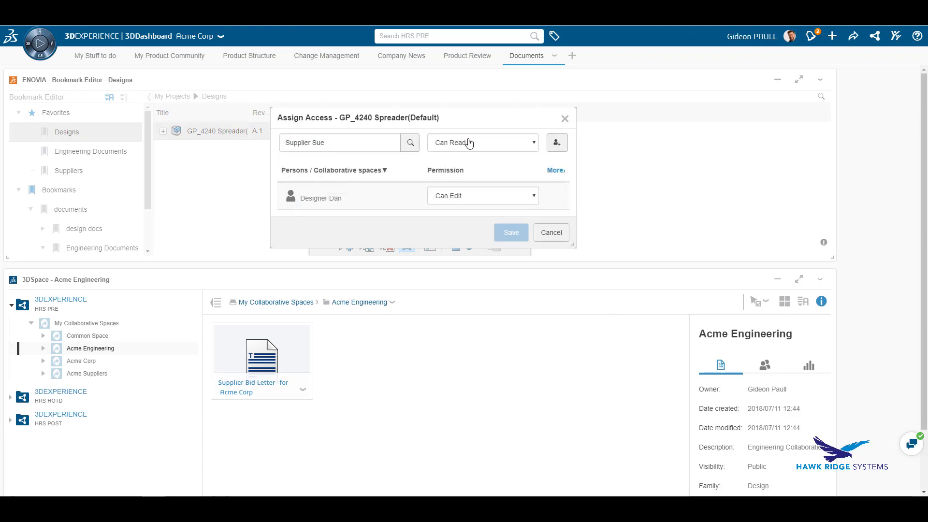
pyautogui.click(478, 144)
pyautogui.click(479, 160)
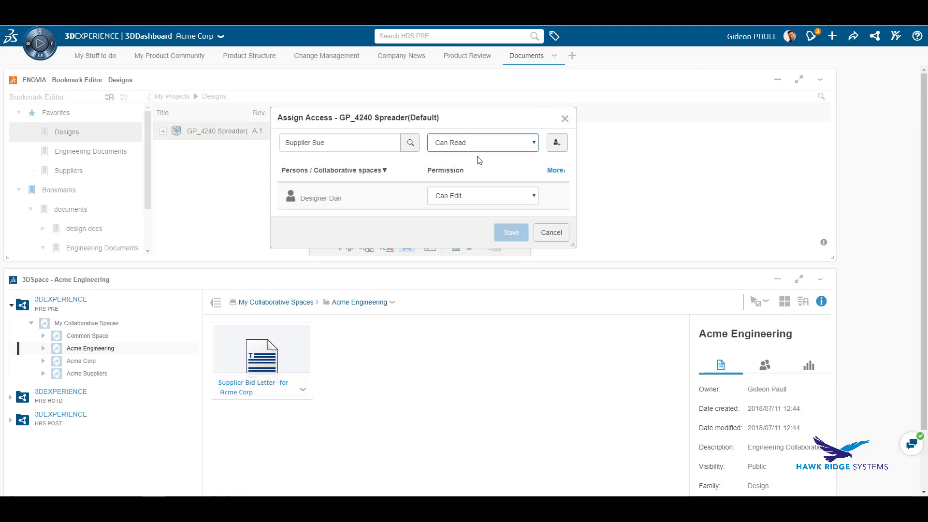
pyautogui.click(557, 142)
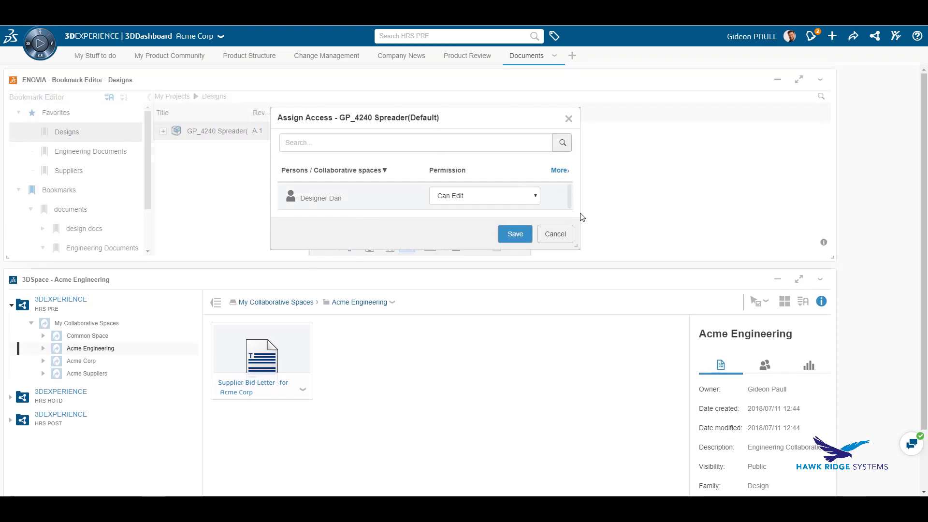
pyautogui.scroll(-2, 572, 212)
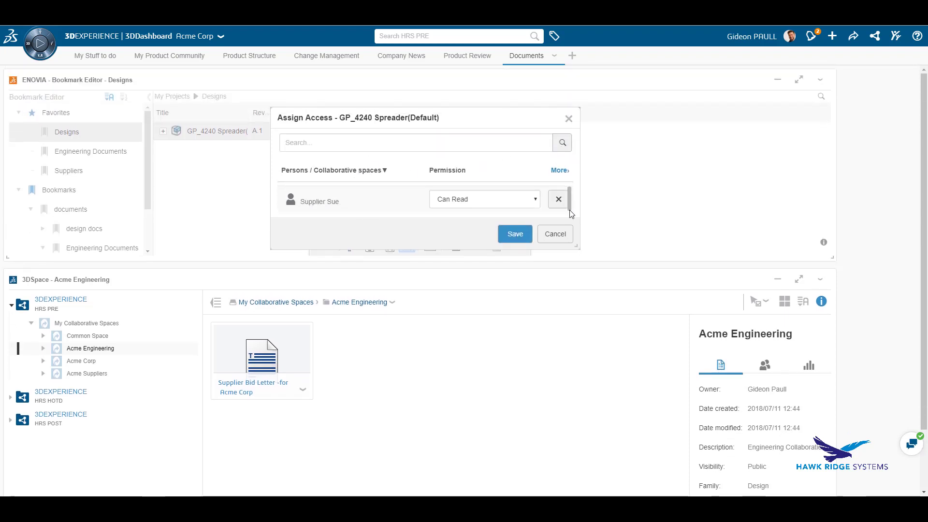
pyautogui.click(514, 234)
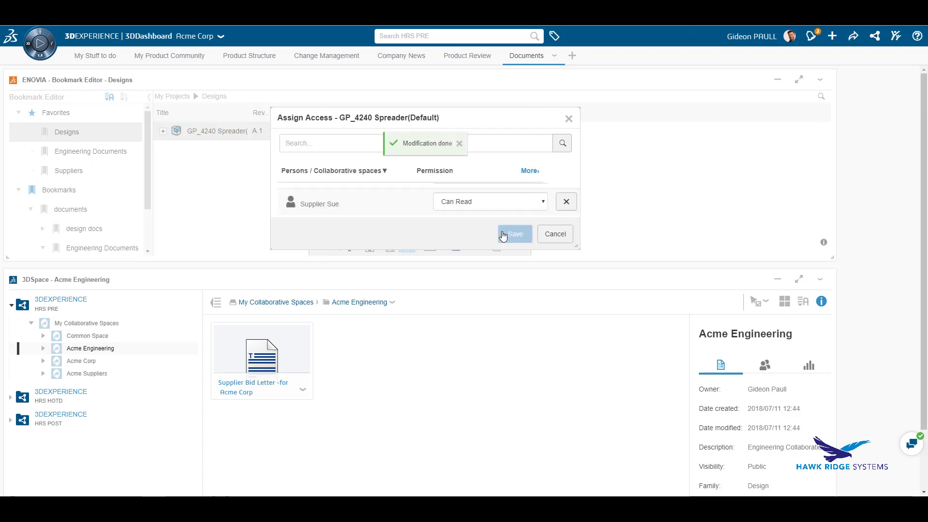
pyautogui.click(567, 120)
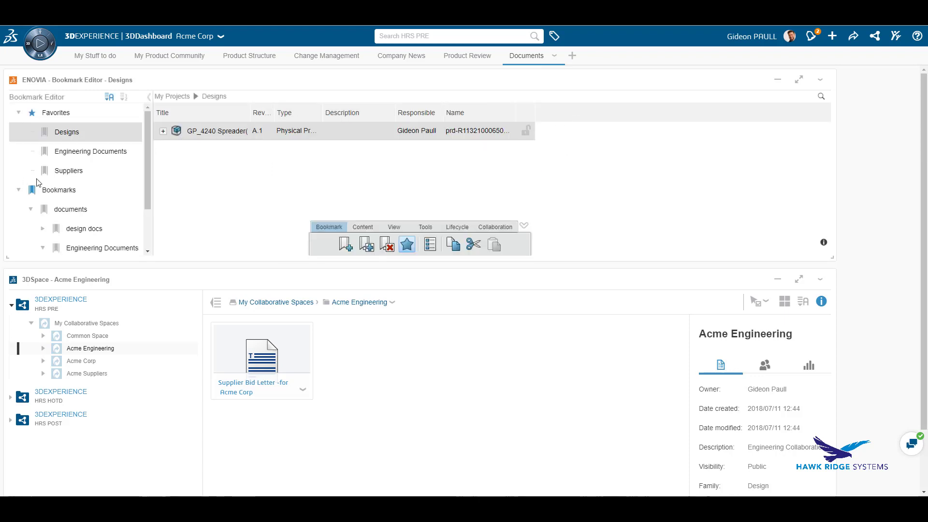
# Step: Open the Suppliers bookmark and view the ACME Corp contract's properties
pyautogui.click(68, 175)
pyautogui.rightClick(206, 133)
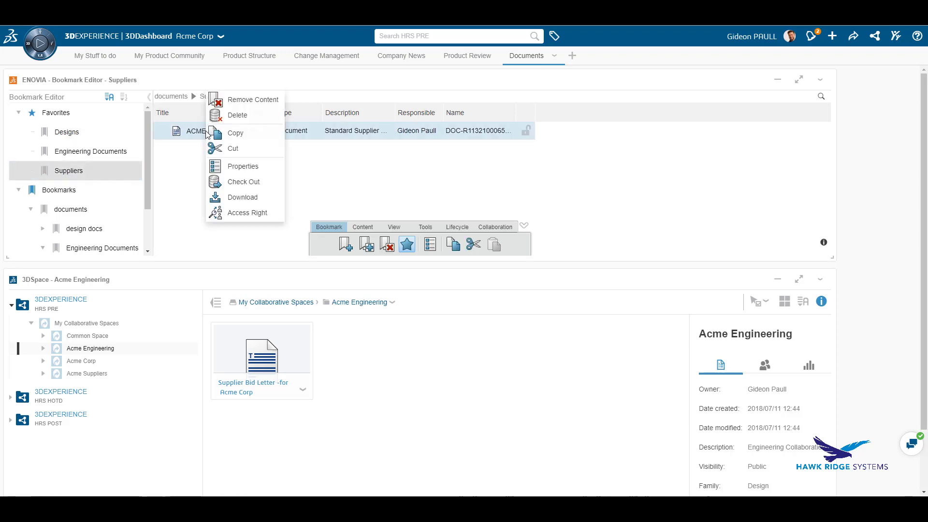
pyautogui.click(227, 166)
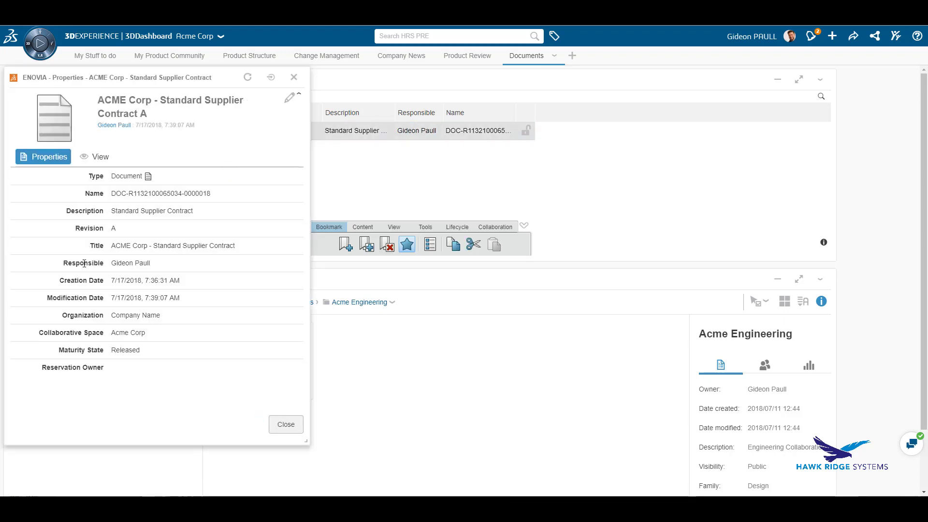
# Step: Switch to Platform Management and show the Document type's attributes in the Configuration Center
pyautogui.click(294, 77)
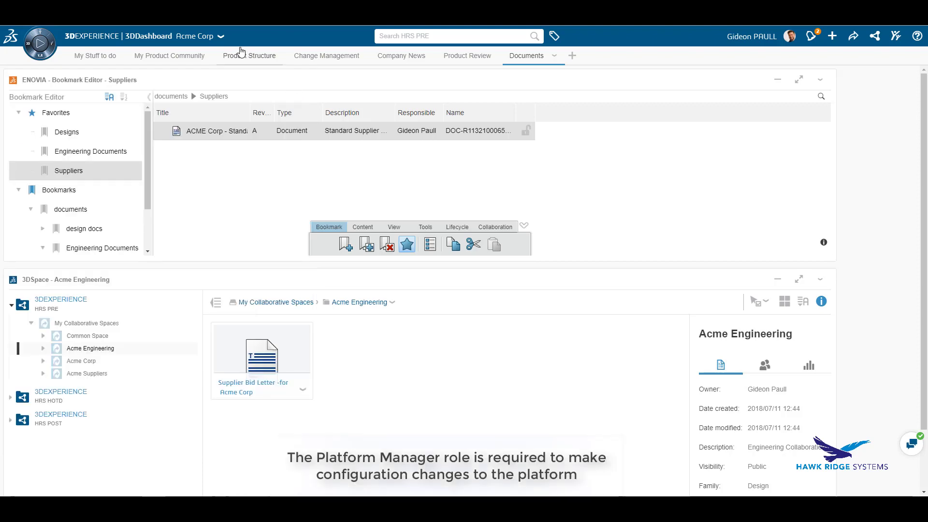
pyautogui.click(220, 36)
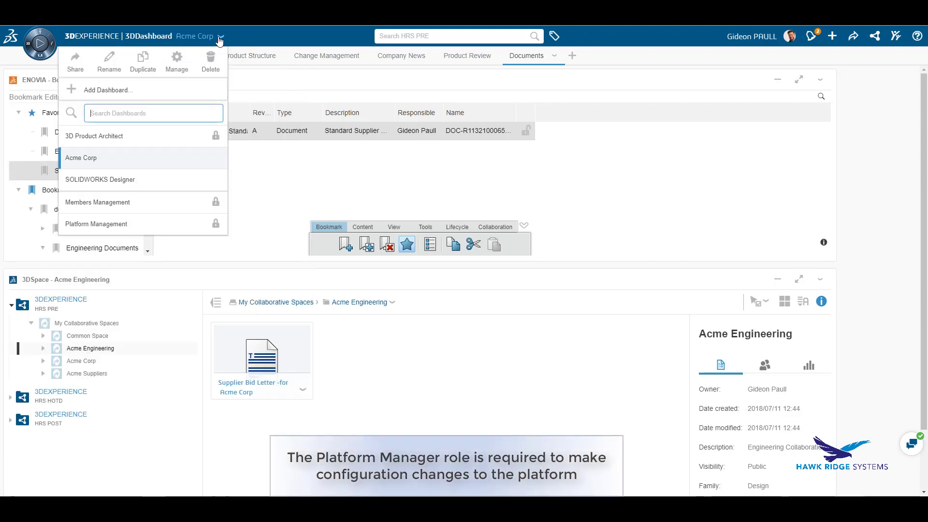
pyautogui.click(140, 224)
pyautogui.scroll(-2, 173, 441)
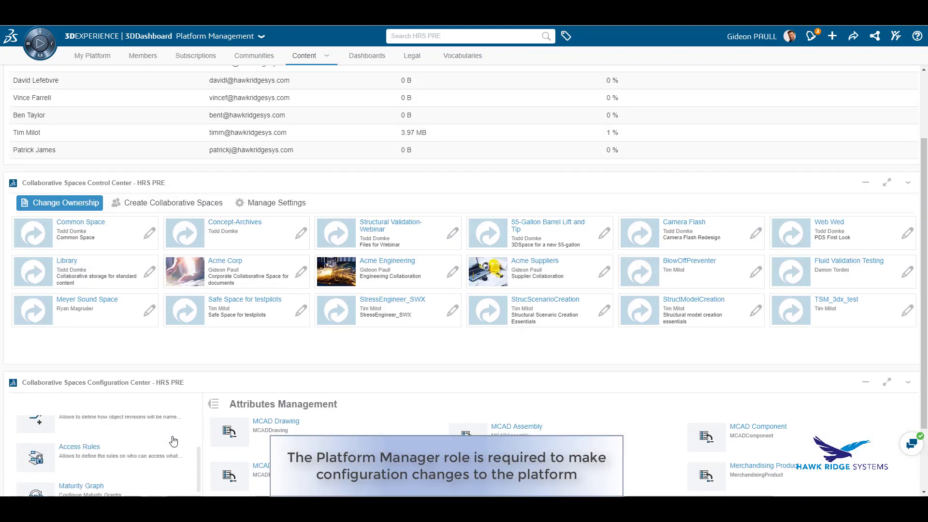
pyautogui.click(886, 382)
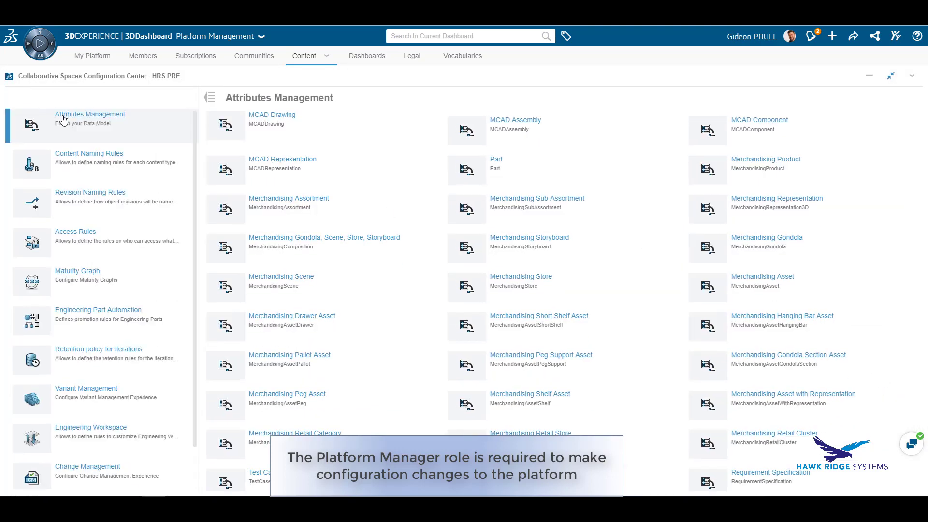
pyautogui.scroll(-5, 261, 294)
pyautogui.click(253, 292)
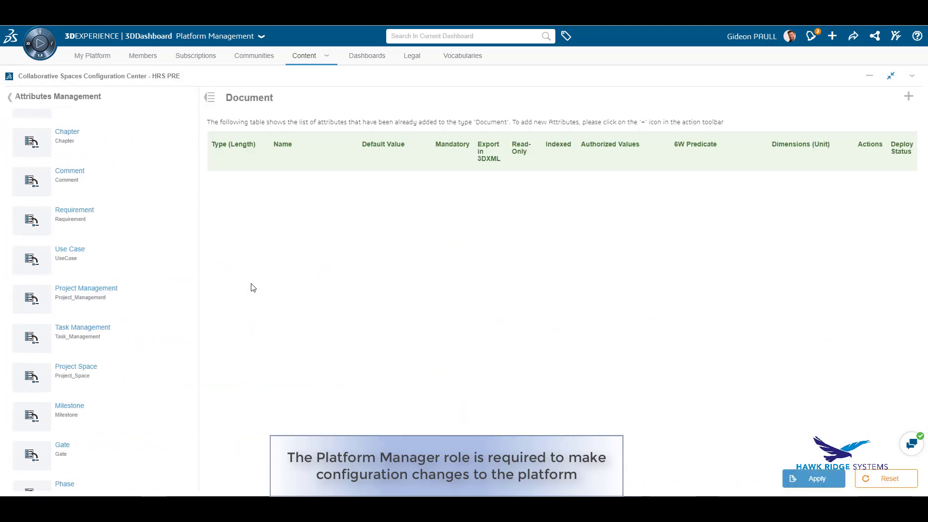
# Step: Add a Signiture attribute to the Document type
pyautogui.click(908, 97)
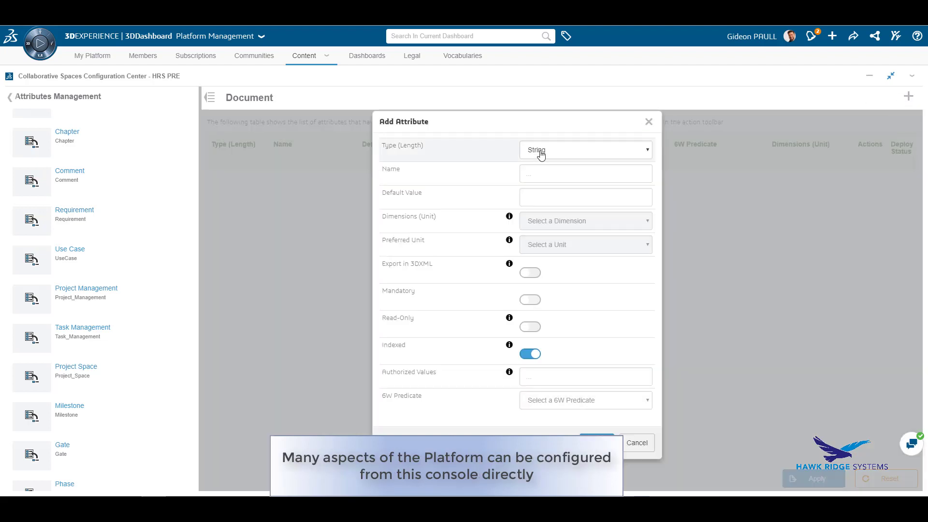
pyautogui.click(542, 176)
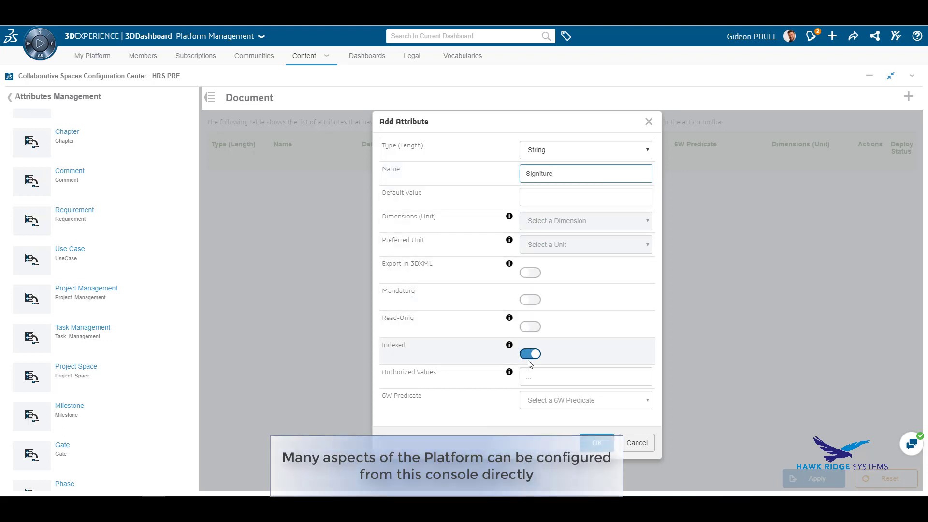
pyautogui.click(592, 442)
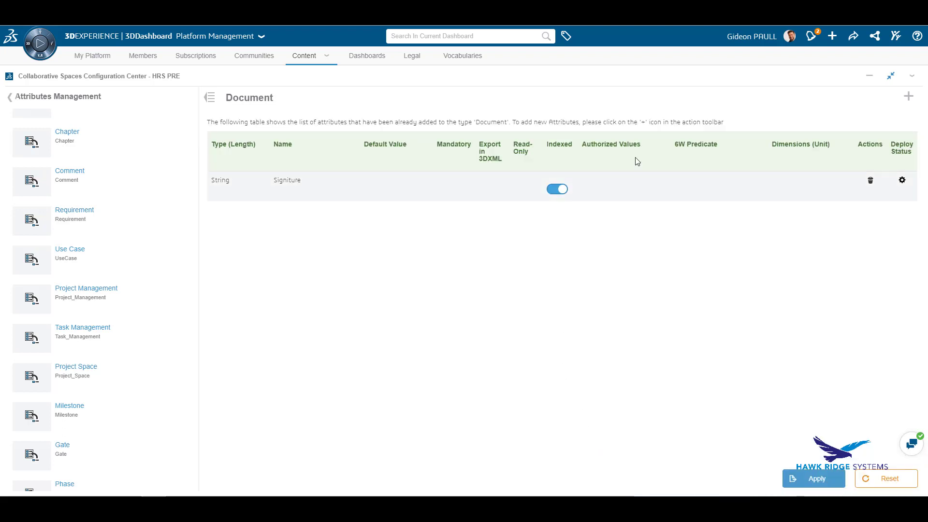
# Step: Define a mandatory Boolean attribute named Classified with default value False
pyautogui.click(908, 98)
pyautogui.click(556, 153)
pyautogui.click(549, 197)
pyautogui.moveTo(552, 175); pyautogui.dragTo(493, 177)
pyautogui.write('Classified')
pyautogui.click(533, 300)
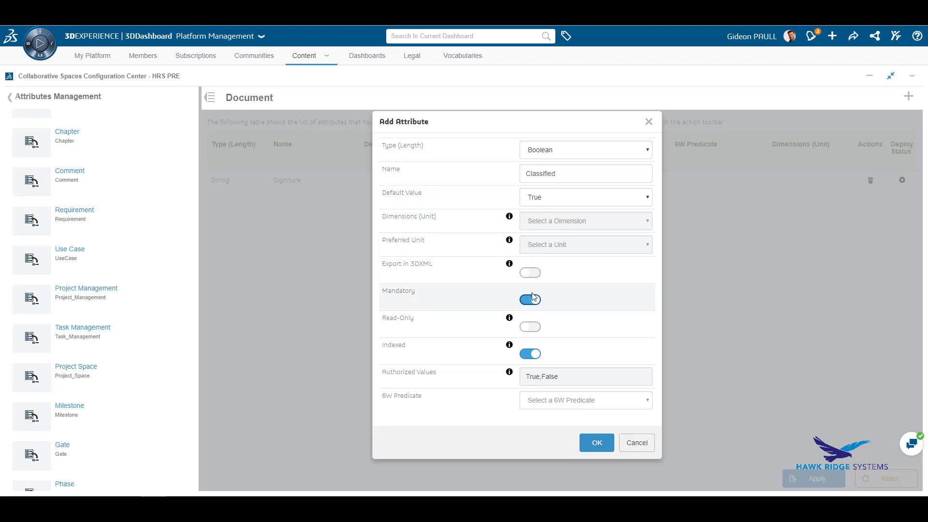
pyautogui.click(570, 197)
pyautogui.click(543, 219)
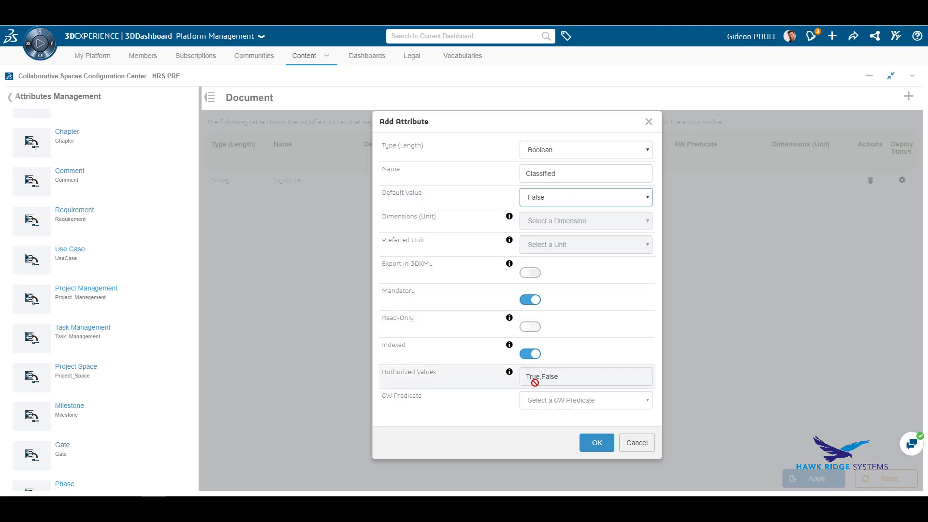
# Step: Add Classified, deploy the Document attributes, and return to the Acme Corp dashboard
pyautogui.click(597, 443)
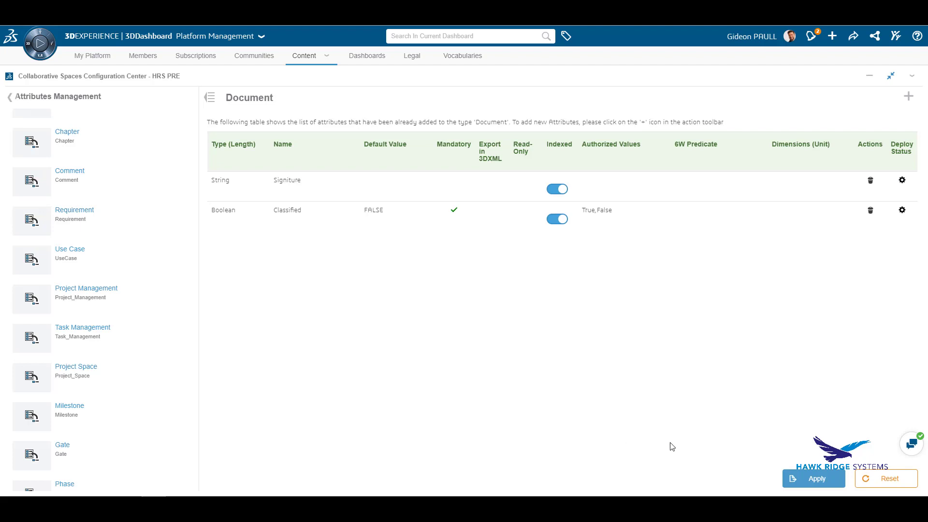
pyautogui.click(802, 480)
pyautogui.click(261, 38)
pyautogui.click(196, 158)
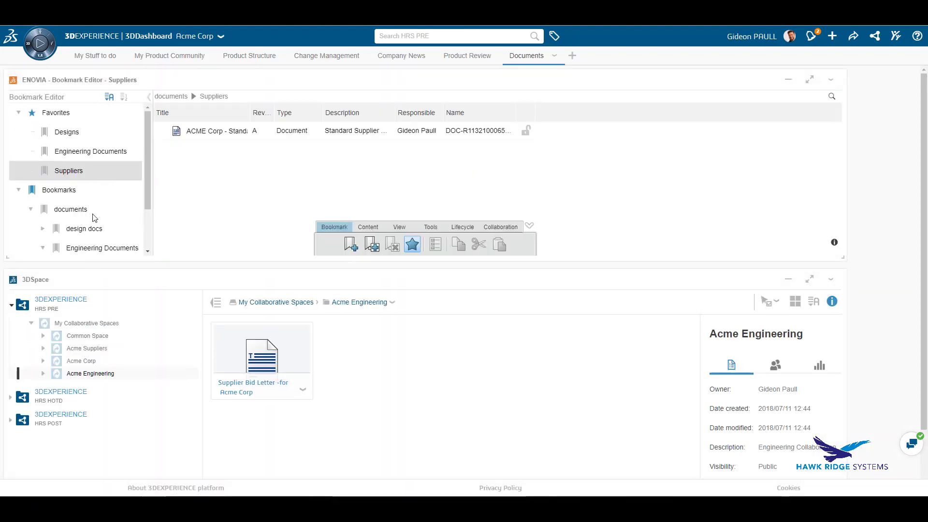
# Step: Drag ACME Corp - Supplier Big Guidelines PDF from Demo Sample Documents into the Suppliers bookmark
pyautogui.scroll(-1, 100, 221)
pyautogui.click(78, 208)
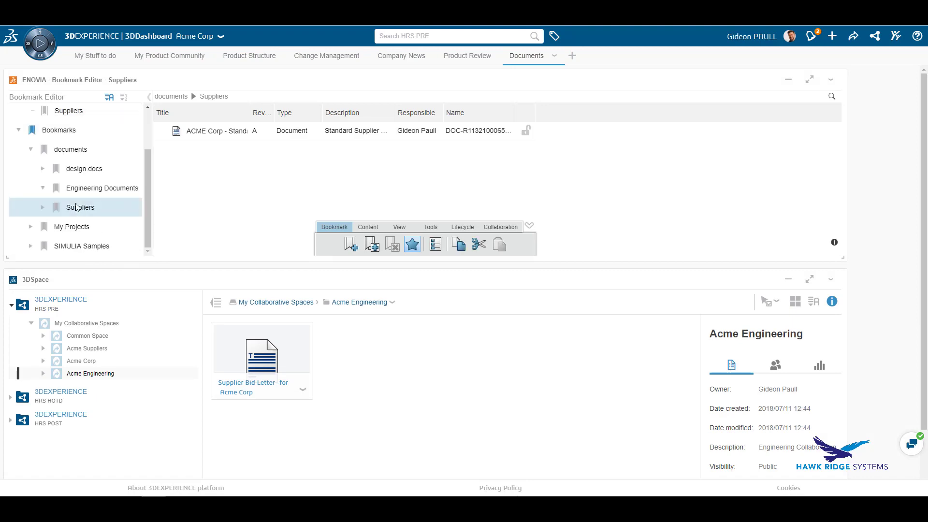
pyautogui.moveTo(152, 509)
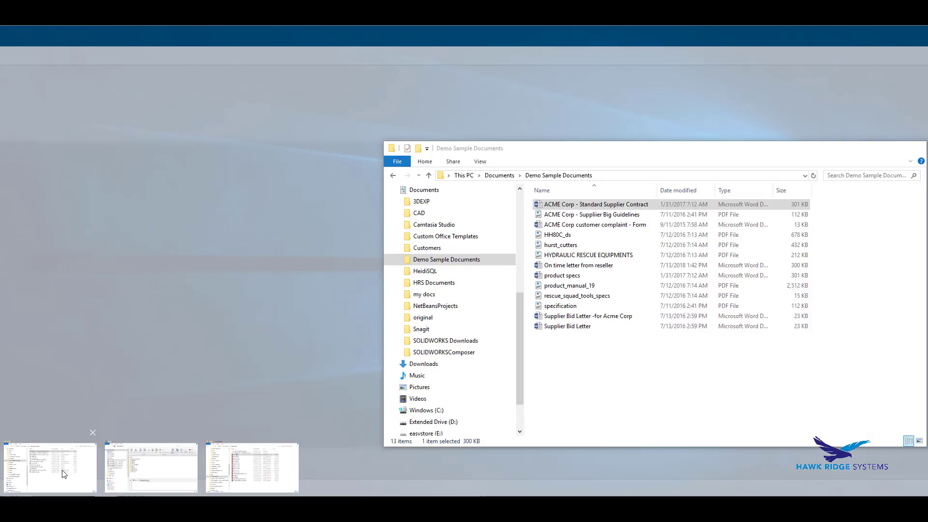
pyautogui.click(50, 464)
pyautogui.click(621, 215)
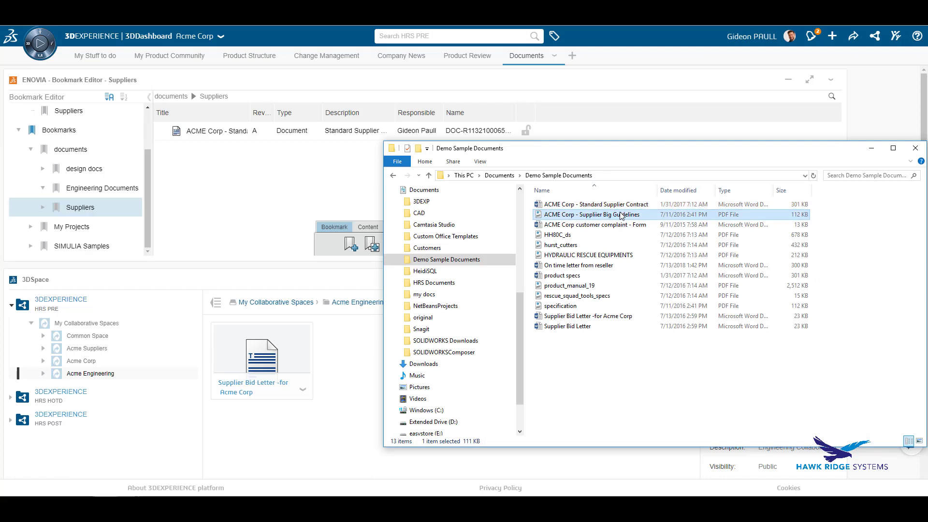
pyautogui.moveTo(621, 215); pyautogui.dragTo(248, 202)
# Step: Fill the guidelines PDF's Signiture with the author's name, keep Classified false, and save
pyautogui.rightClick(238, 151)
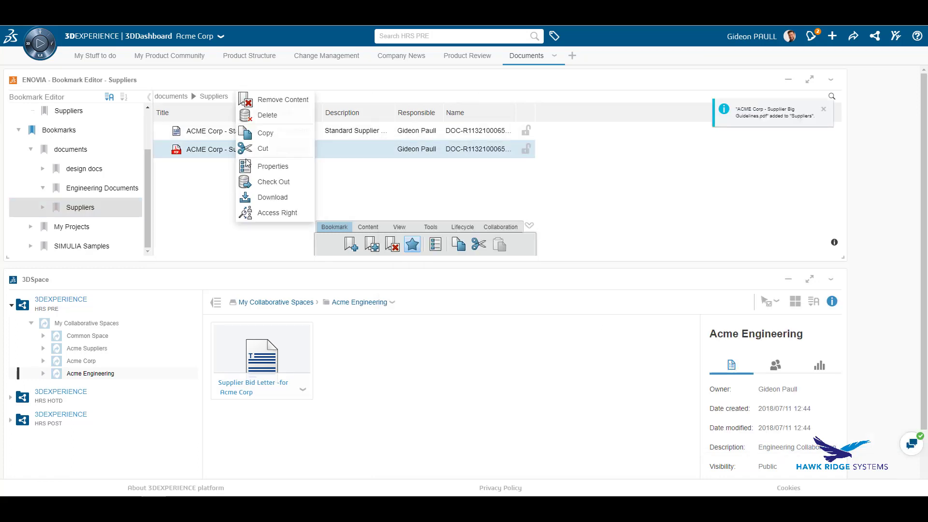
pyautogui.click(251, 167)
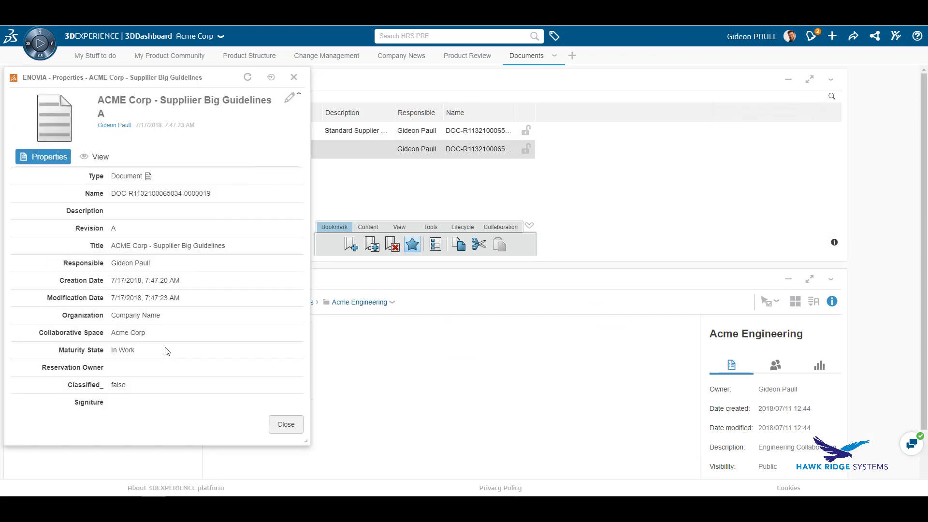
pyautogui.click(290, 99)
pyautogui.scroll(-3, 126, 388)
pyautogui.click(137, 372)
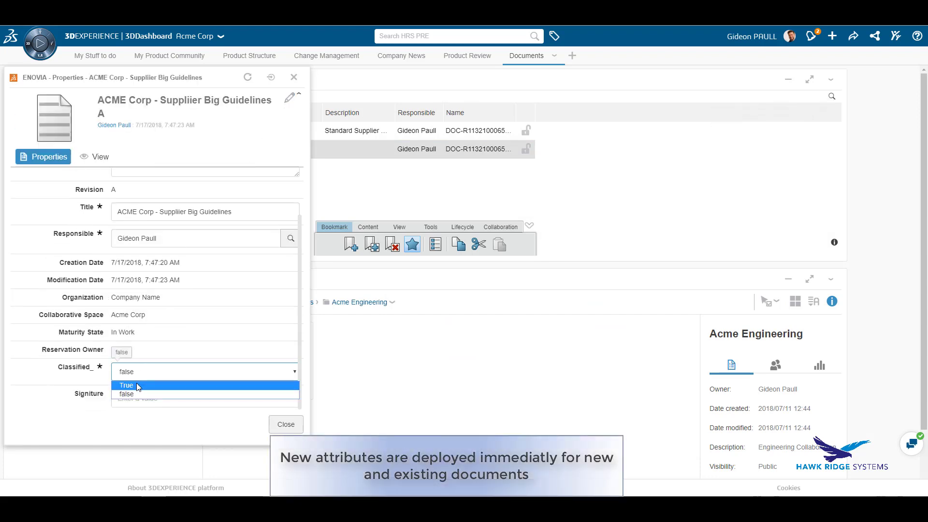
pyautogui.click(137, 385)
pyautogui.click(133, 373)
pyautogui.click(135, 394)
pyautogui.click(140, 398)
pyautogui.write('Gideon')
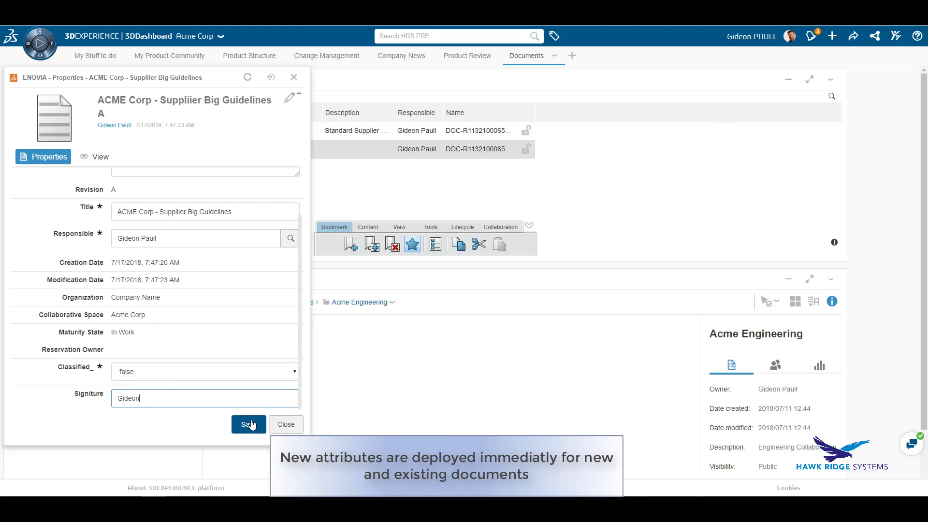
pyautogui.click(249, 424)
pyautogui.click(286, 424)
# Step: View the Standard Supplier Contract's properties, then close them
pyautogui.rightClick(246, 135)
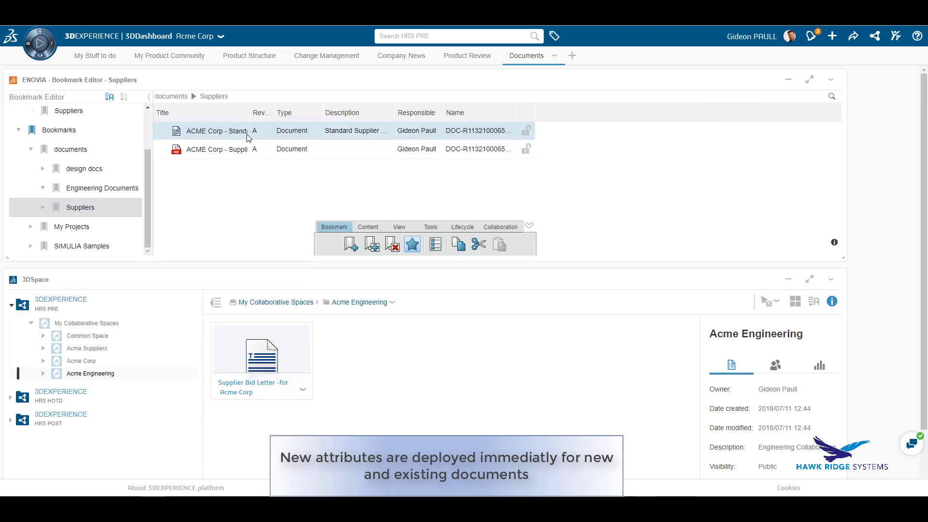
pyautogui.click(274, 172)
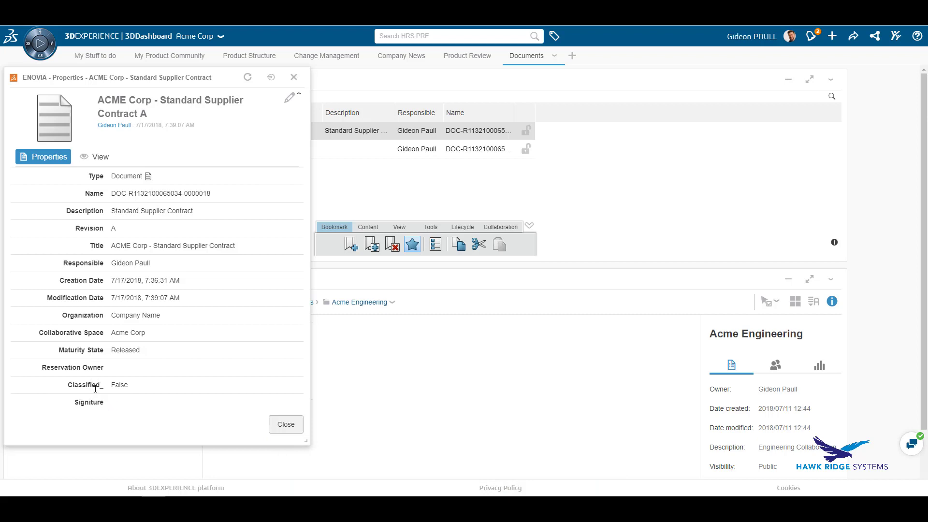
pyautogui.click(286, 424)
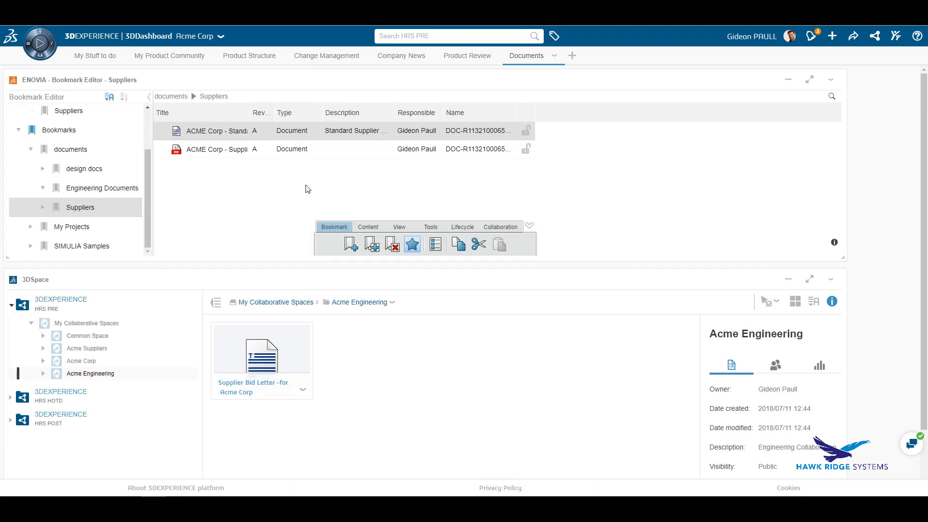
# Step: Revise the Supplier Big Guidelines document to B and download its PDF
pyautogui.click(310, 152)
pyautogui.click(451, 227)
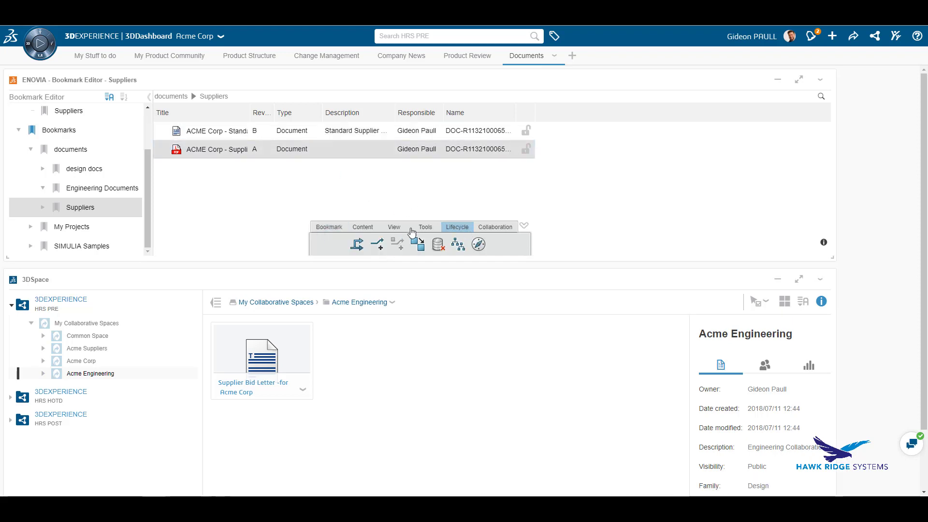
pyautogui.click(378, 246)
pyautogui.click(498, 208)
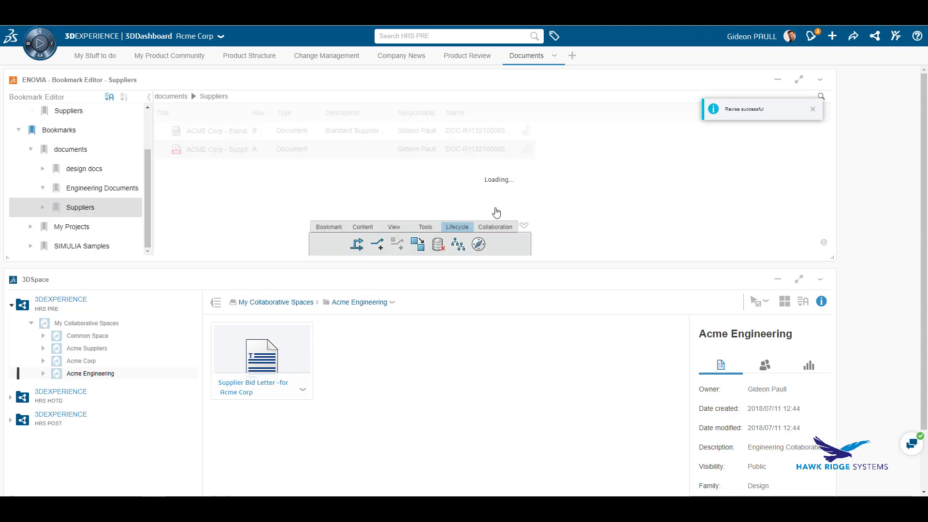
pyautogui.doubleClick(252, 154)
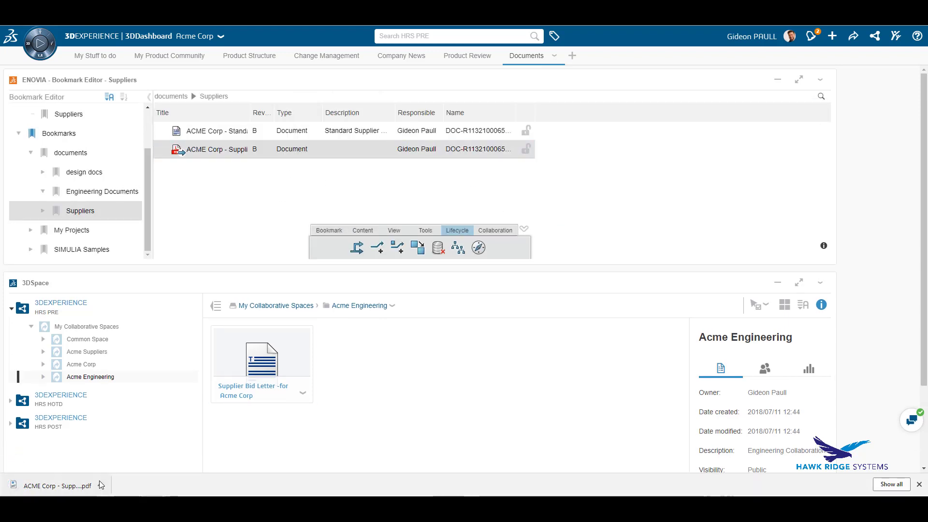
pyautogui.click(100, 486)
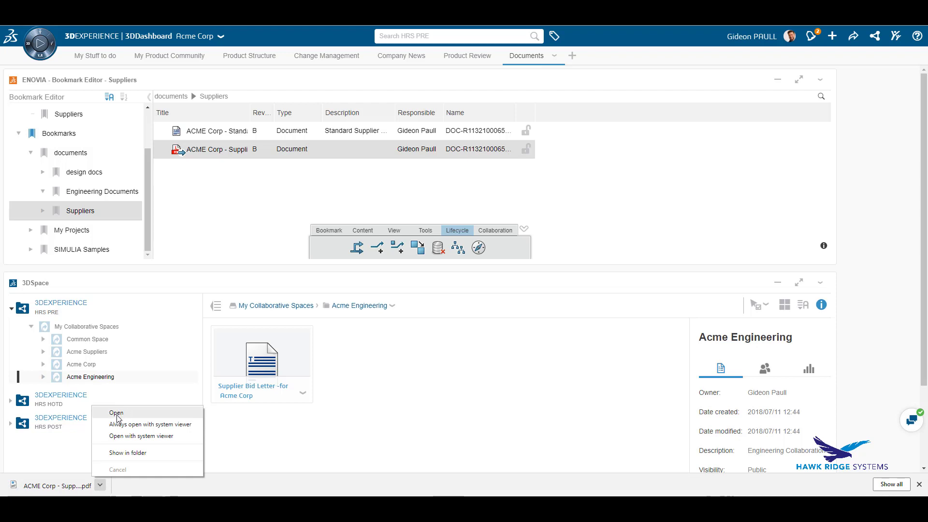
pyautogui.click(198, 234)
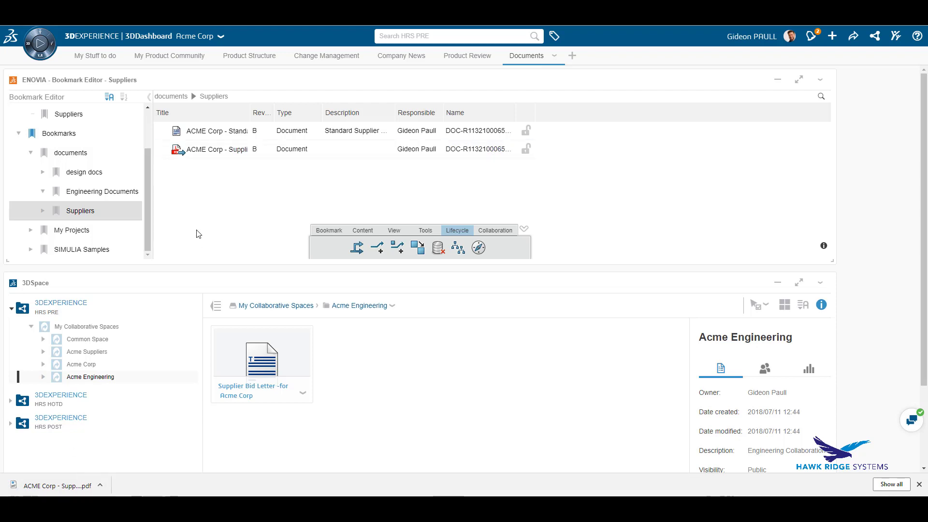
# Step: Review the document's A-to-B revision history graph, then close it
pyautogui.click(239, 153)
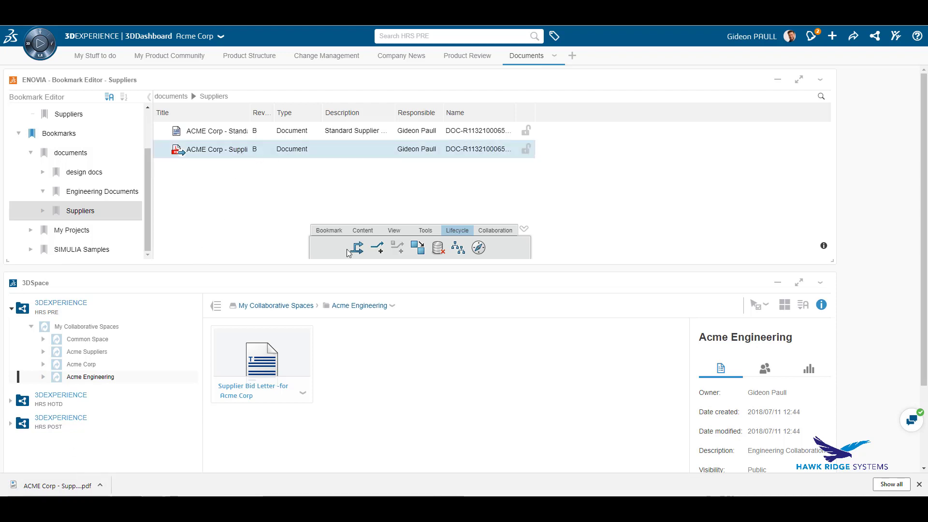
pyautogui.click(478, 248)
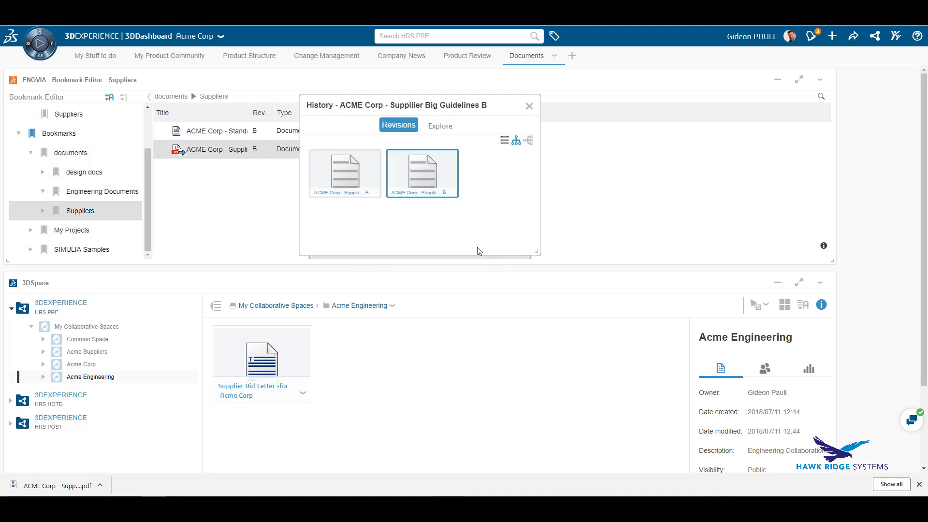
pyautogui.click(438, 126)
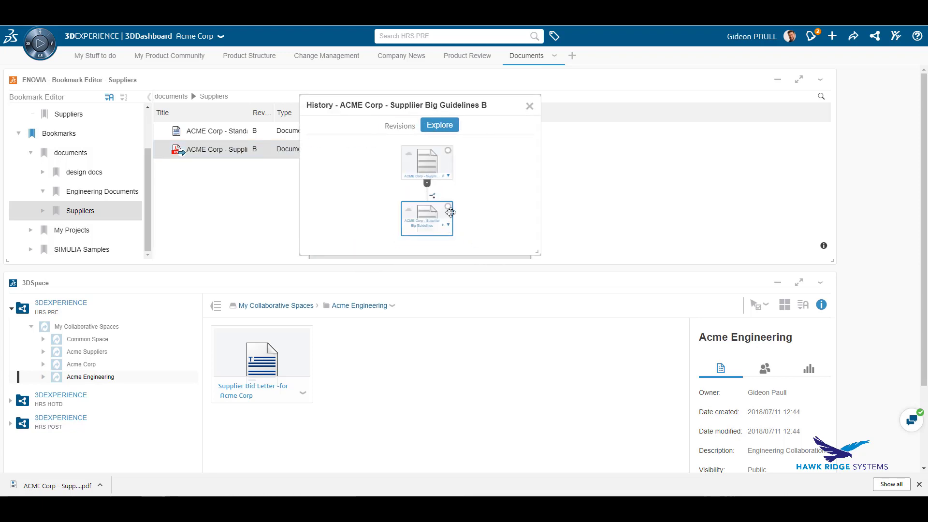
pyautogui.click(449, 231)
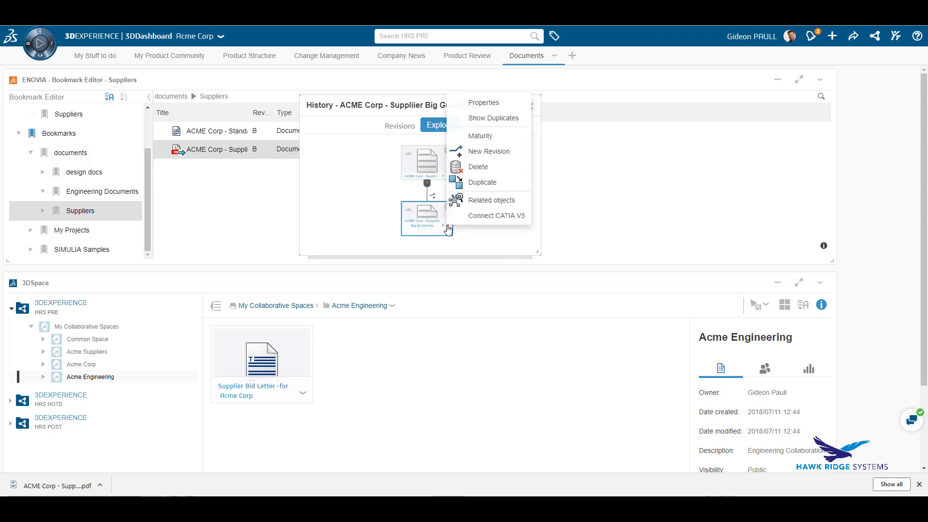
pyautogui.click(372, 187)
pyautogui.click(527, 110)
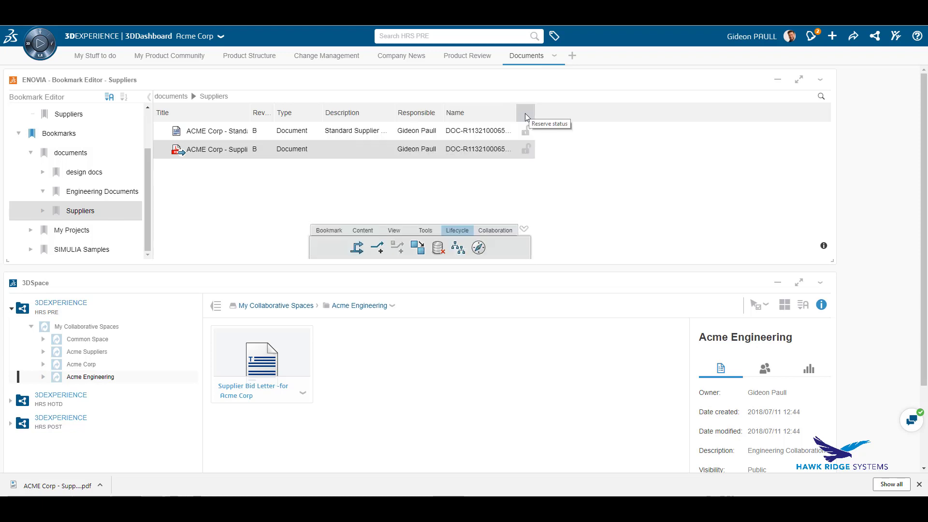
# Step: Create a new To Do task named 'Provide Bid on Hydraulic Spreader'
pyautogui.click(96, 56)
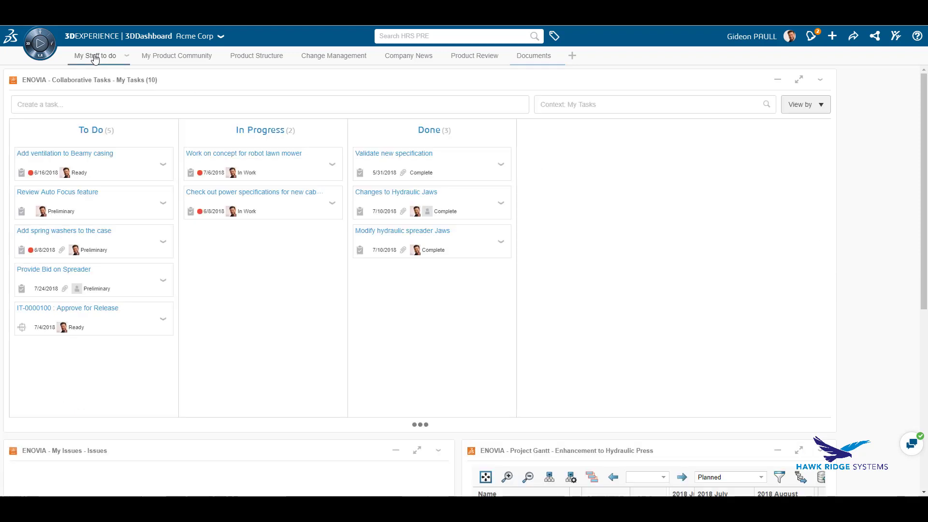
pyautogui.click(60, 105)
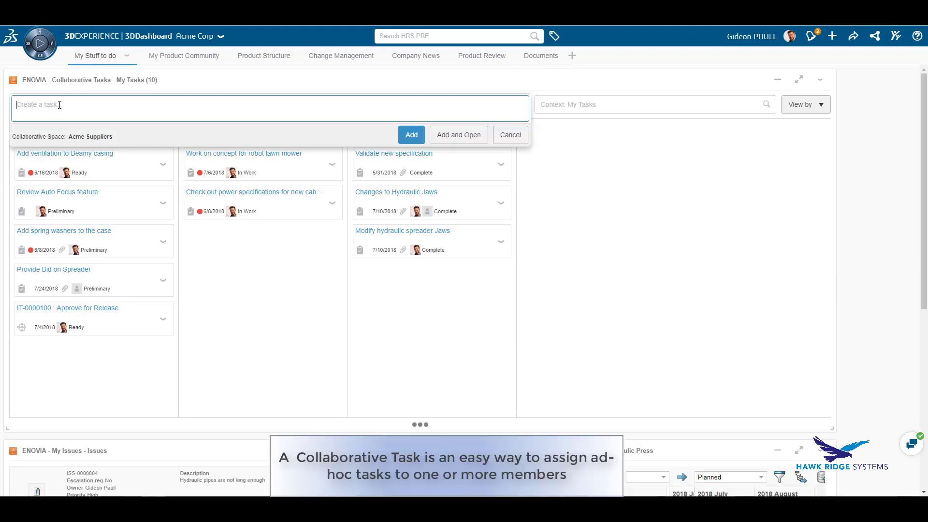
pyautogui.write('Pro')
pyautogui.write('vide Bid on Hydraulic Spreader')
pyautogui.click(458, 134)
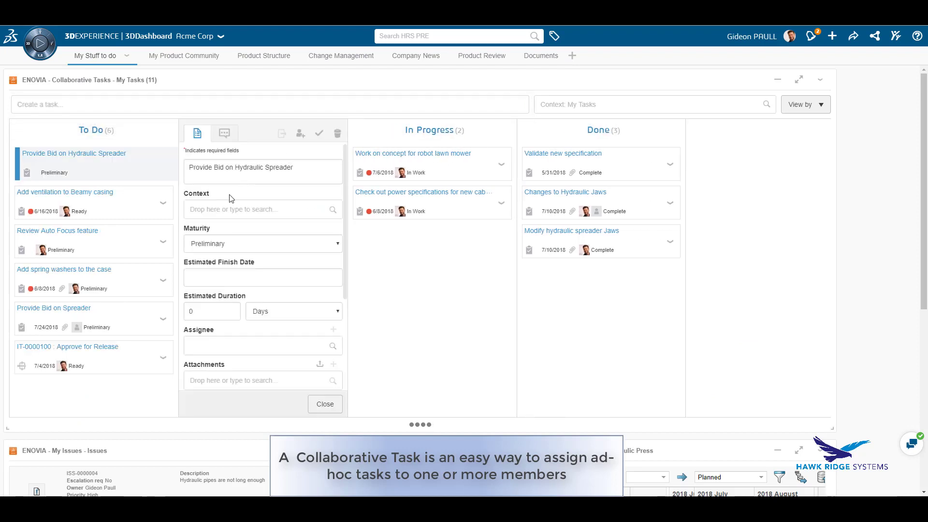
# Step: Set the task's finish date to July 24, 2018, duration 7, and assign it to the supplier
pyautogui.click(215, 276)
pyautogui.click(227, 363)
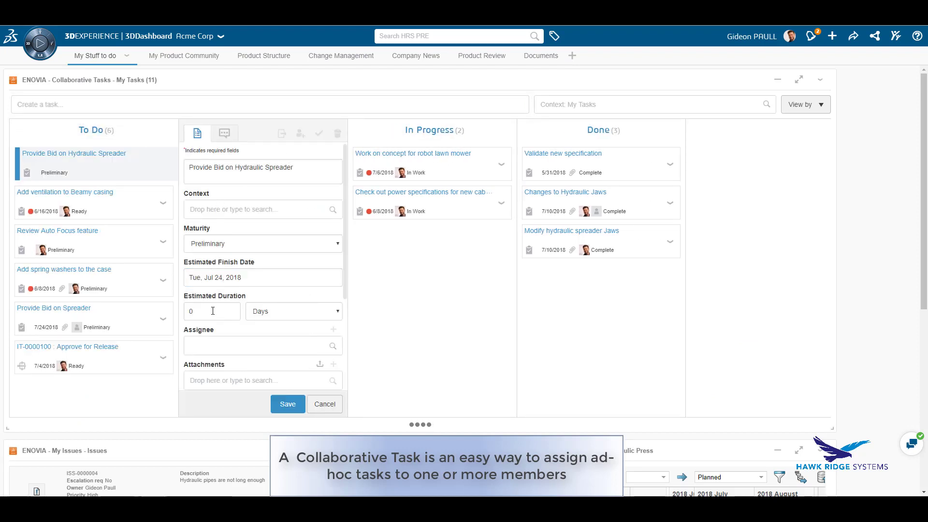
pyautogui.press('Tab')
pyautogui.write('7')
pyautogui.click(214, 344)
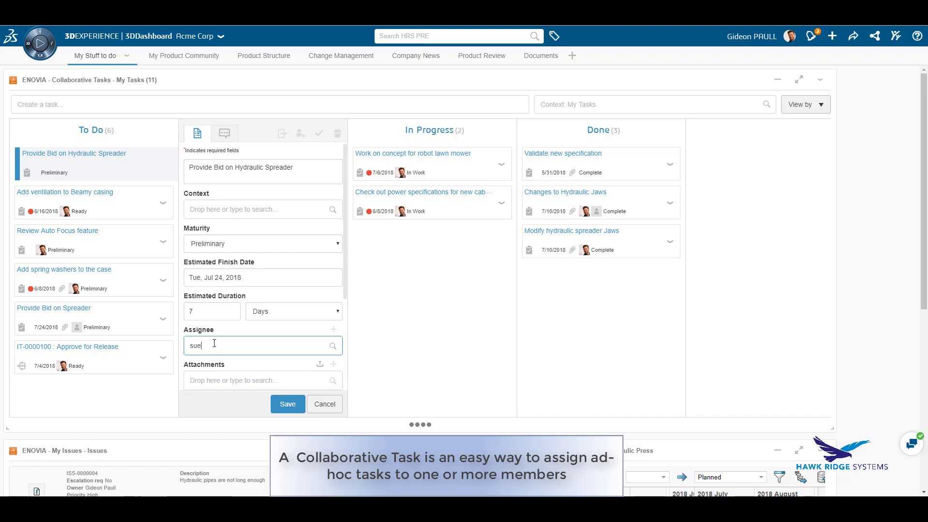
pyautogui.write('sue')
pyautogui.click(218, 360)
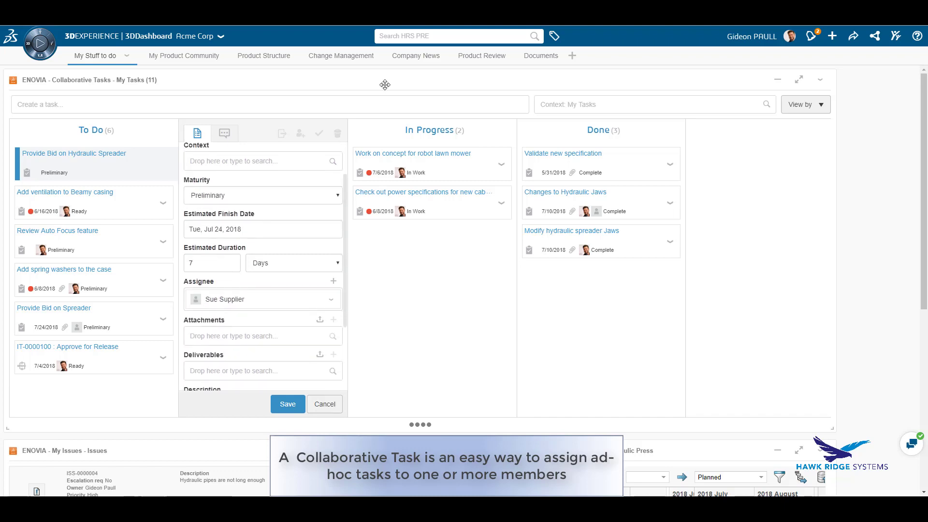
# Step: Attach GP_4240 Spreader(Default) and the Supplier Bid Letter -for Acme Corp document to the task
pyautogui.click(411, 36)
pyautogui.click(408, 52)
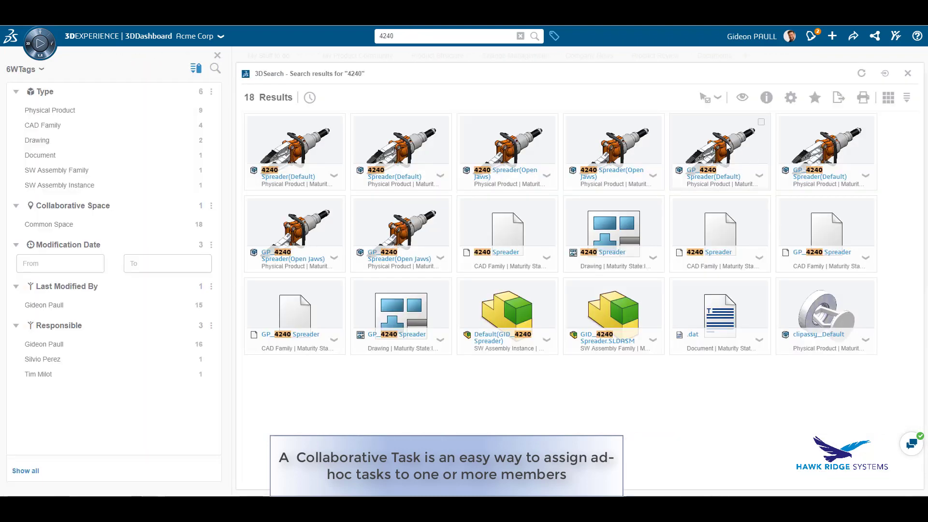
pyautogui.moveTo(727, 145); pyautogui.dragTo(280, 334)
pyautogui.click(333, 320)
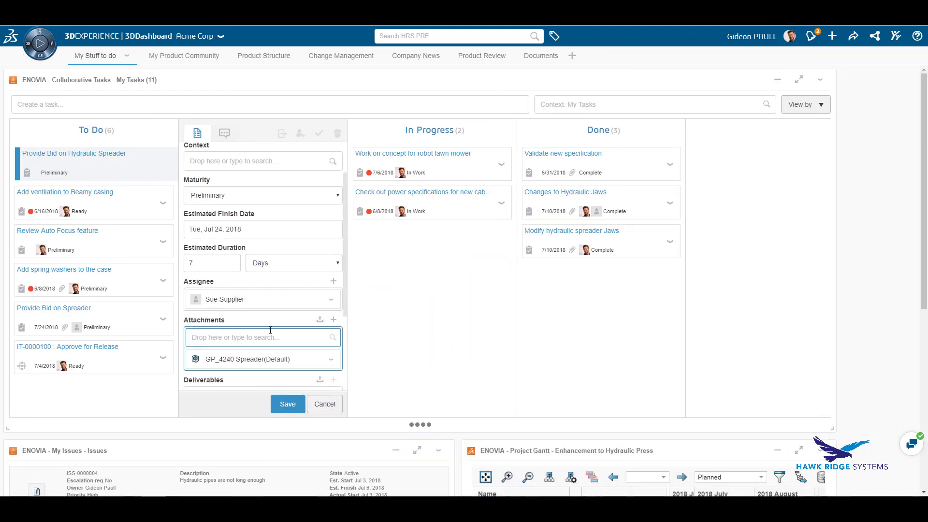
pyautogui.write('Bld')
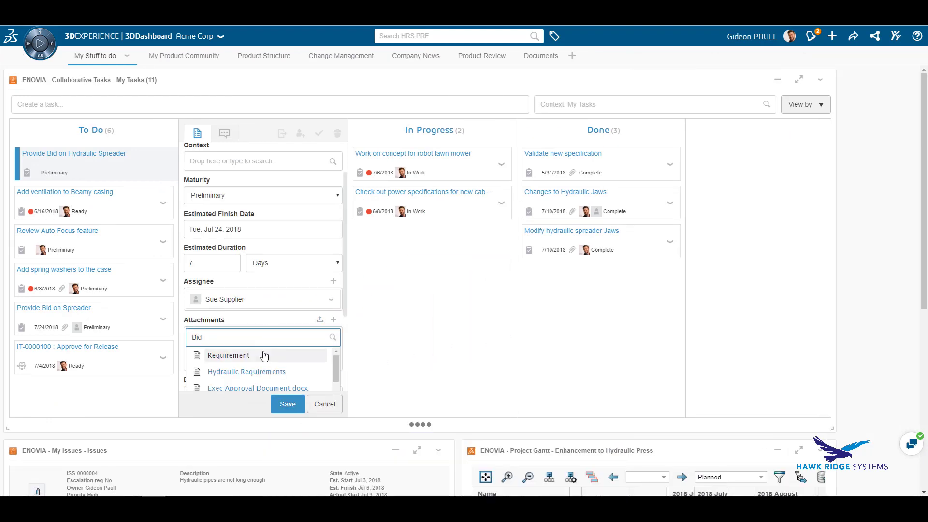
pyautogui.scroll(-3, 263, 357)
pyautogui.scroll(-1, 264, 357)
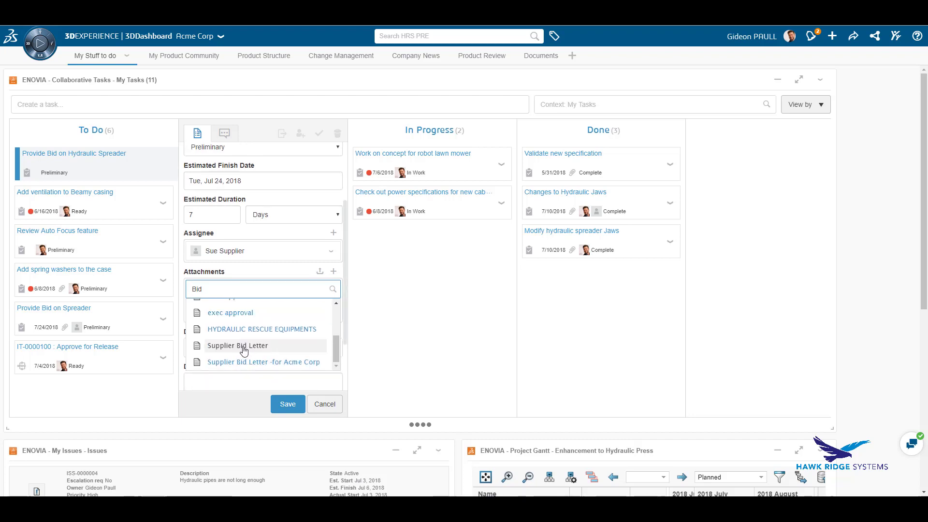
pyautogui.click(242, 363)
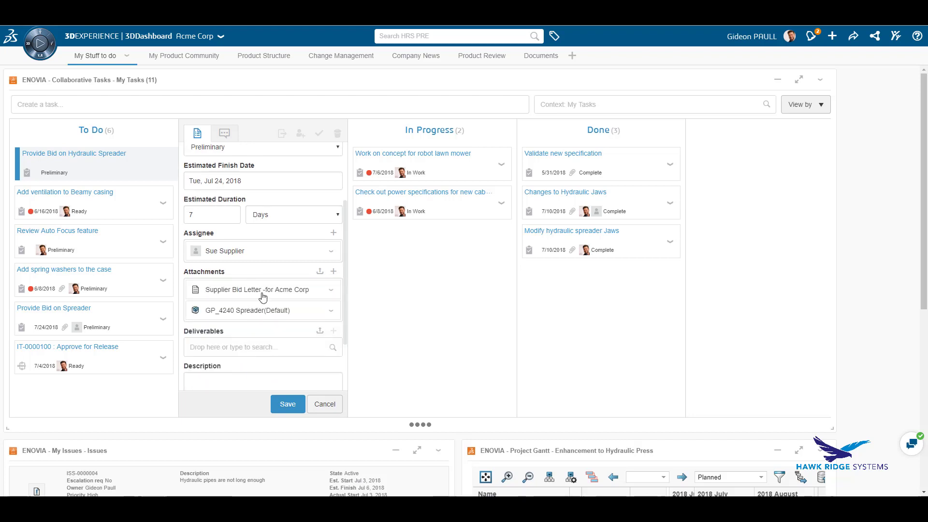
# Step: Describe the task as 'Please provide a quote on the manufacturing of the hydraulic' and save it
pyautogui.scroll(-1, 233, 350)
pyautogui.click(222, 343)
pyautogui.write('Please provide a quote on the manufacturing of the hydraulic spreader')
pyautogui.click(288, 404)
pyautogui.scroll(2, 264, 356)
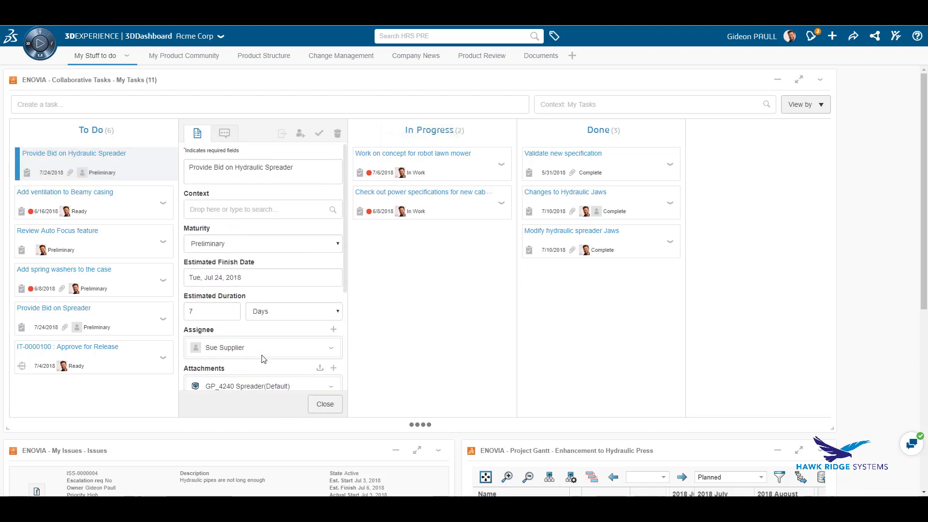
# Step: Move Provide Bid on Hydraulic Spreader to Ready in the Maturity view, then regroup the board by Status
pyautogui.click(325, 404)
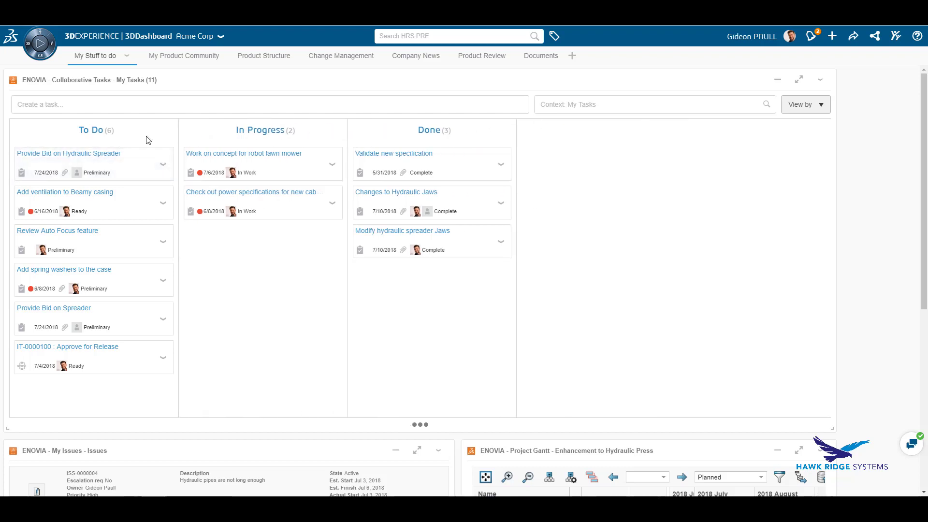
pyautogui.click(820, 111)
pyautogui.click(797, 146)
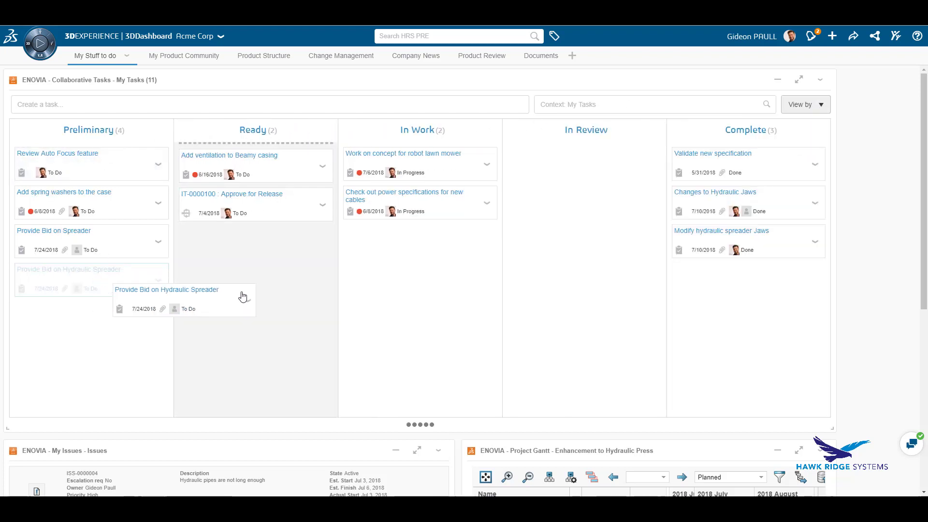
pyautogui.moveTo(260, 283); pyautogui.dragTo(266, 166)
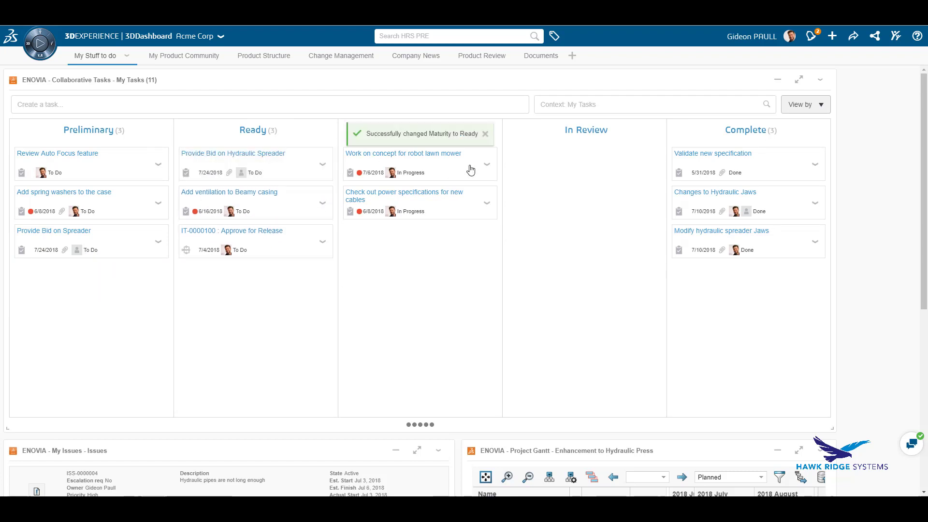
pyautogui.click(486, 134)
pyautogui.click(820, 104)
pyautogui.click(800, 125)
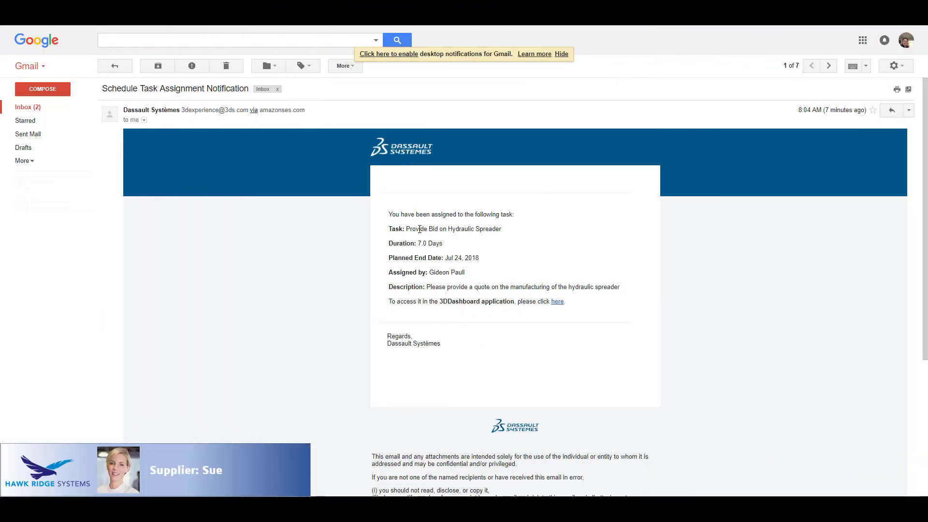
# Step: Follow the 'here' link in the Schedule Task Assignment Notification email to the platform
pyautogui.moveTo(416, 228); pyautogui.dragTo(494, 233)
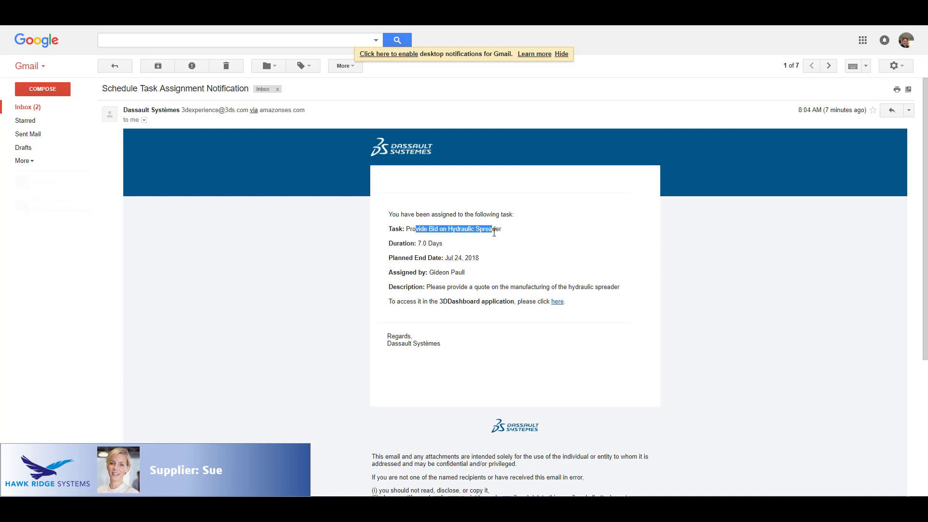
pyautogui.click(557, 302)
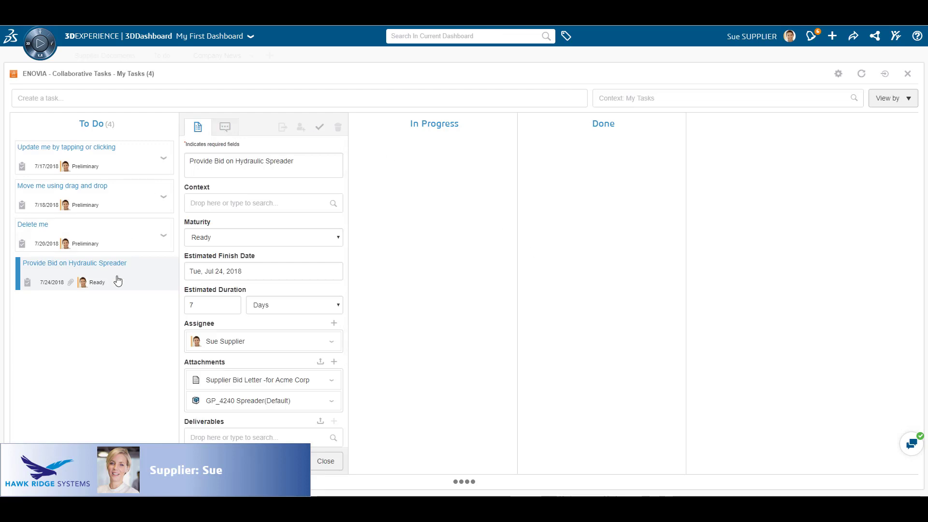
# Step: Show the To do page with the Collaborative Tasks widget maximized
pyautogui.scroll(-2, 225, 346)
pyautogui.scroll(2, 225, 346)
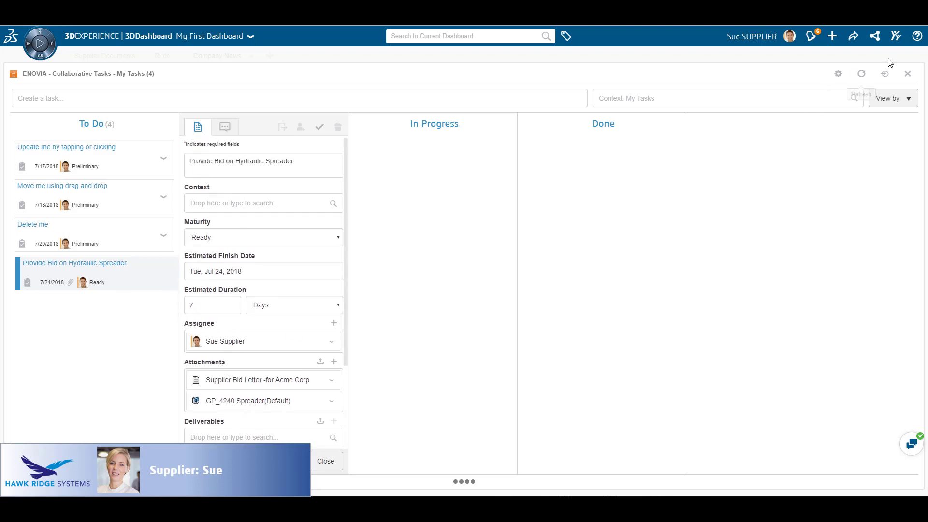
pyautogui.click(910, 76)
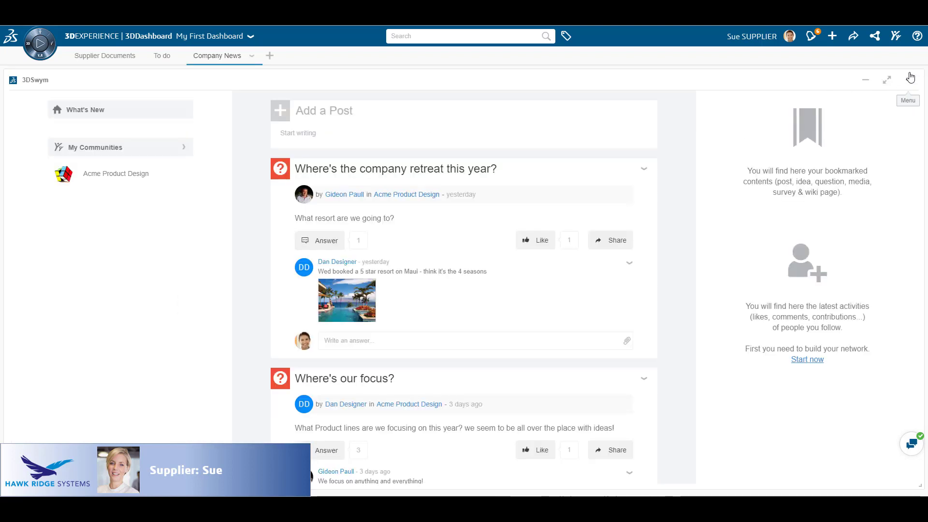
pyautogui.click(123, 56)
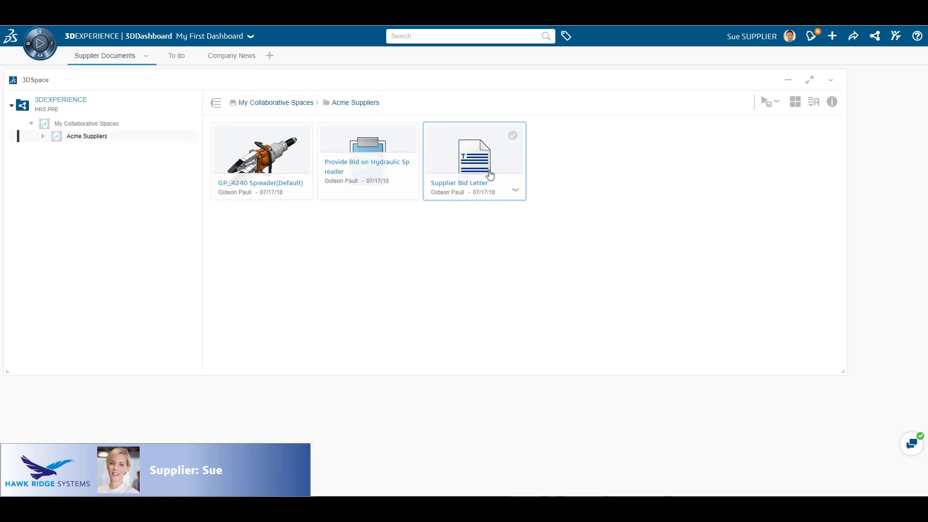
pyautogui.click(176, 56)
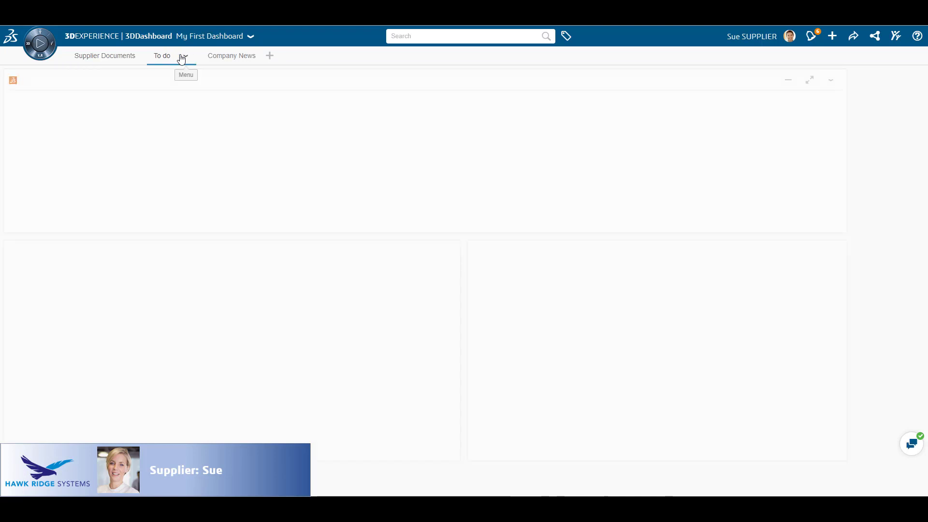
pyautogui.click(809, 79)
# Step: Download the bid task's Supplier Bid Letter -for Acme Corp attachment, then restore the widget
pyautogui.click(109, 170)
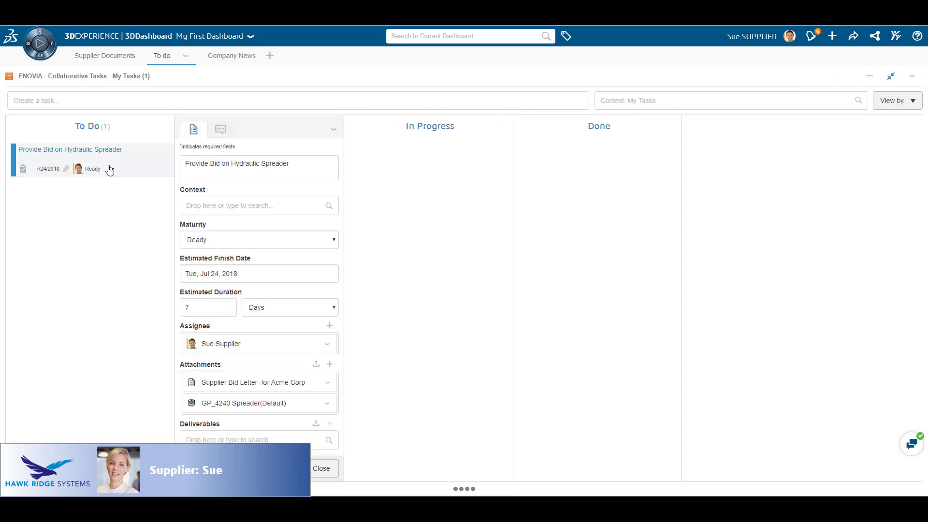
pyautogui.scroll(-2, 204, 210)
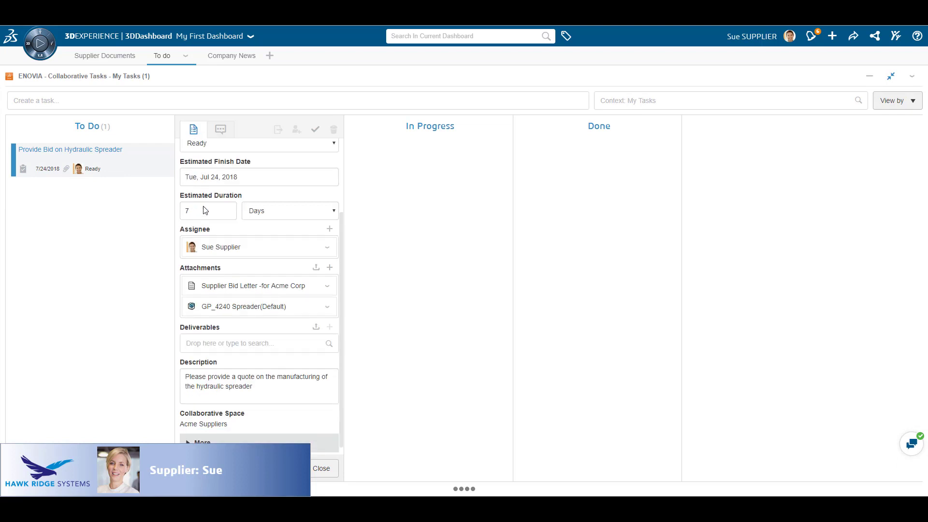
pyautogui.click(327, 285)
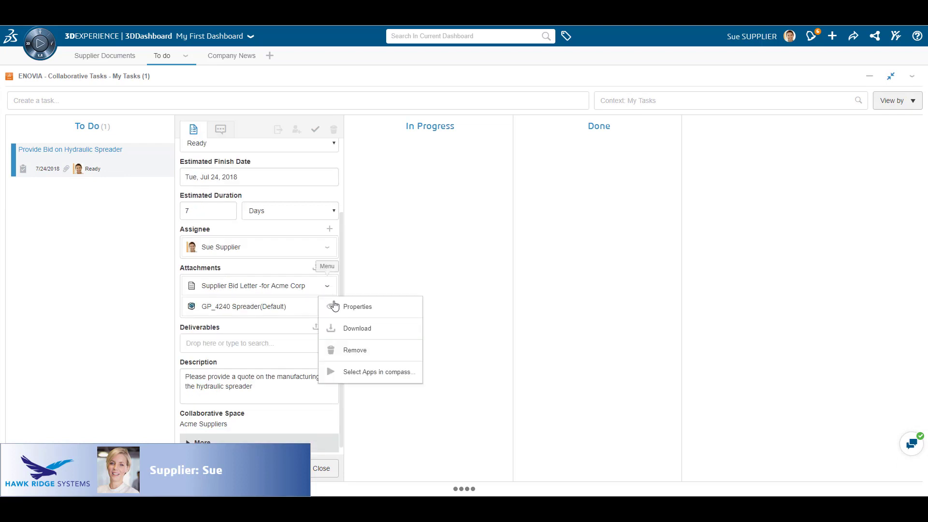
pyautogui.click(334, 329)
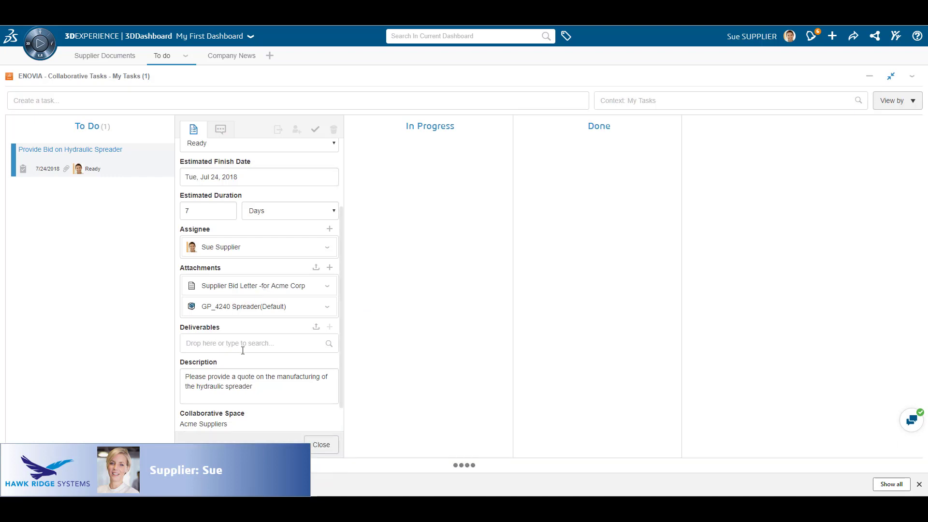
pyautogui.scroll(-1, 242, 351)
pyautogui.scroll(2, 217, 325)
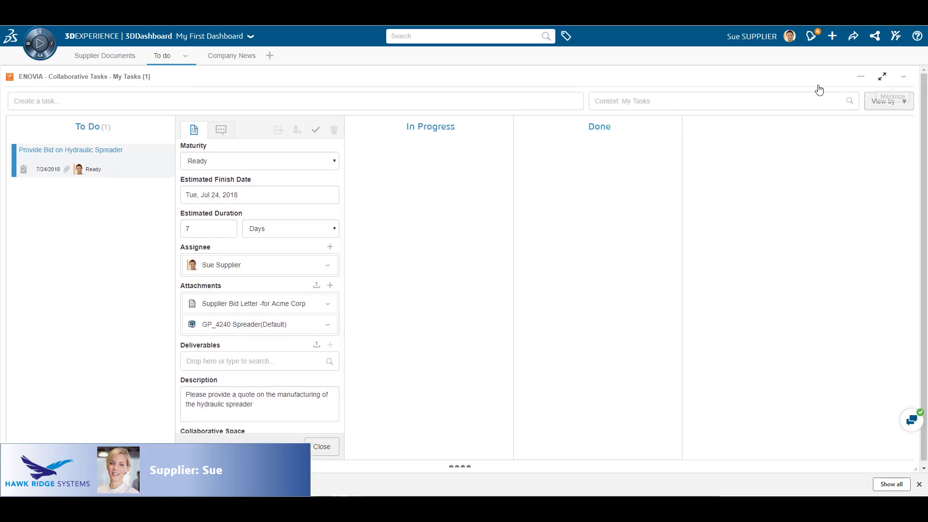
pyautogui.click(891, 76)
pyautogui.scroll(-3, 245, 187)
# Step: Load GP_4240 Spreader into Product Structure Explore and select the bushing, GP_Yoke Cylinder and yoke half
pyautogui.moveTo(244, 186); pyautogui.dragTo(237, 378)
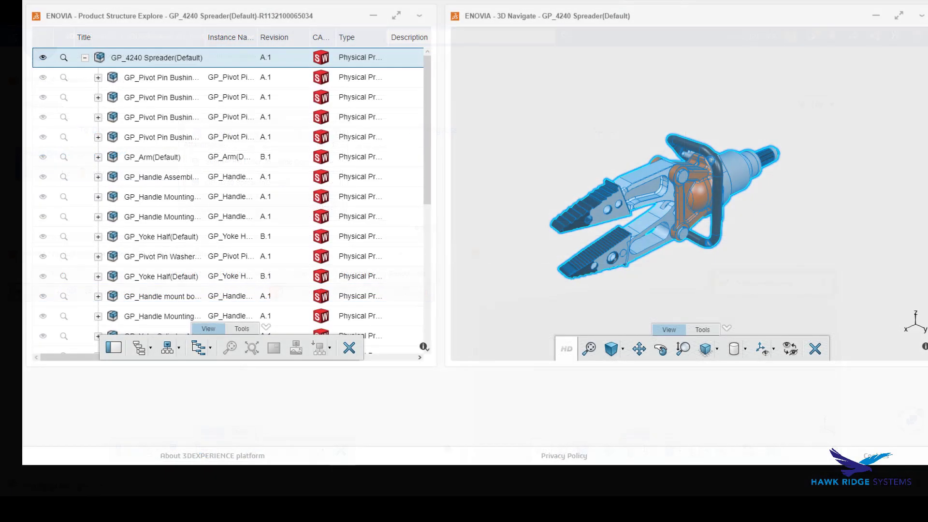
pyautogui.click(180, 78)
pyautogui.scroll(-3, 193, 147)
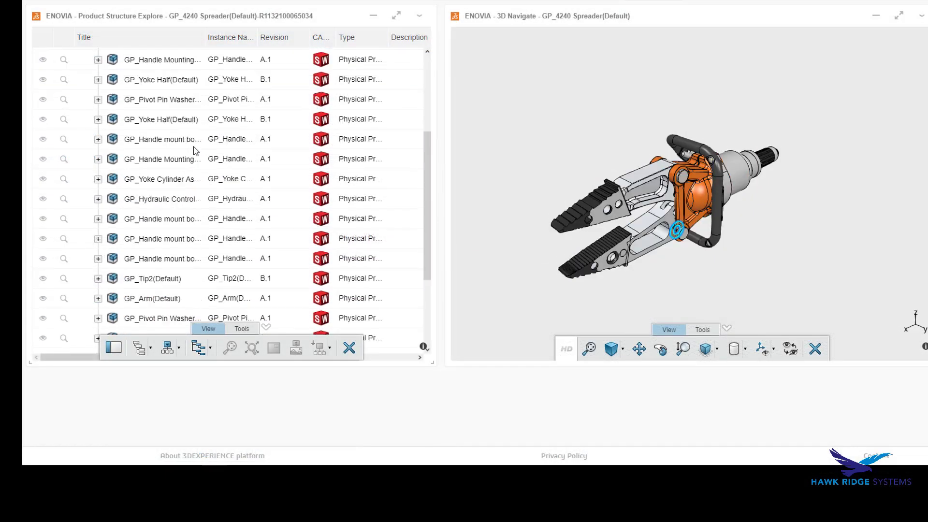
pyautogui.click(189, 184)
pyautogui.click(689, 216)
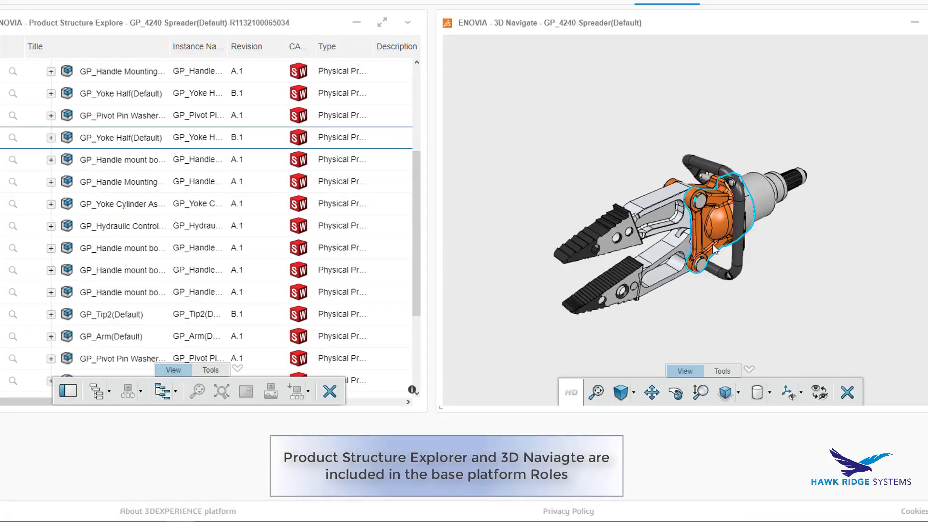
pyautogui.click(712, 244)
# Step: Cut a section through the spreader, view it from the top, and face the section plane
pyautogui.click(733, 374)
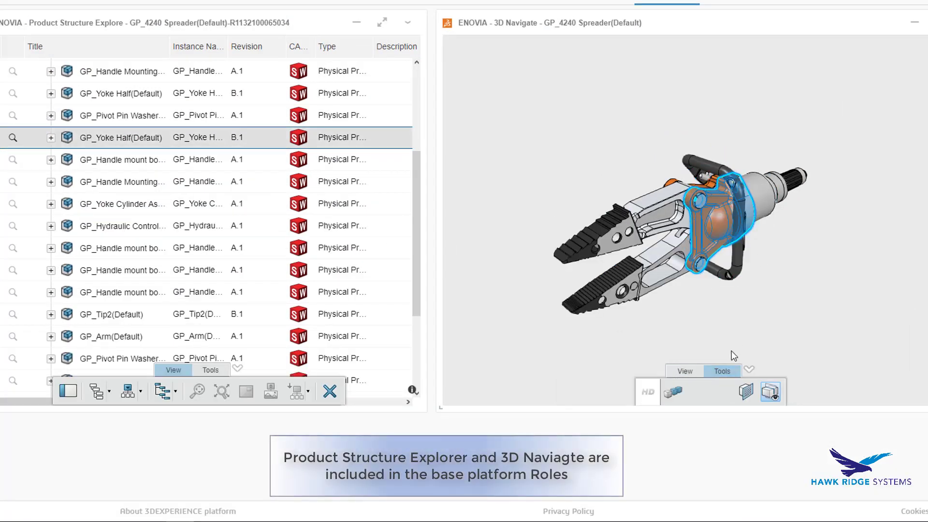
pyautogui.click(746, 391)
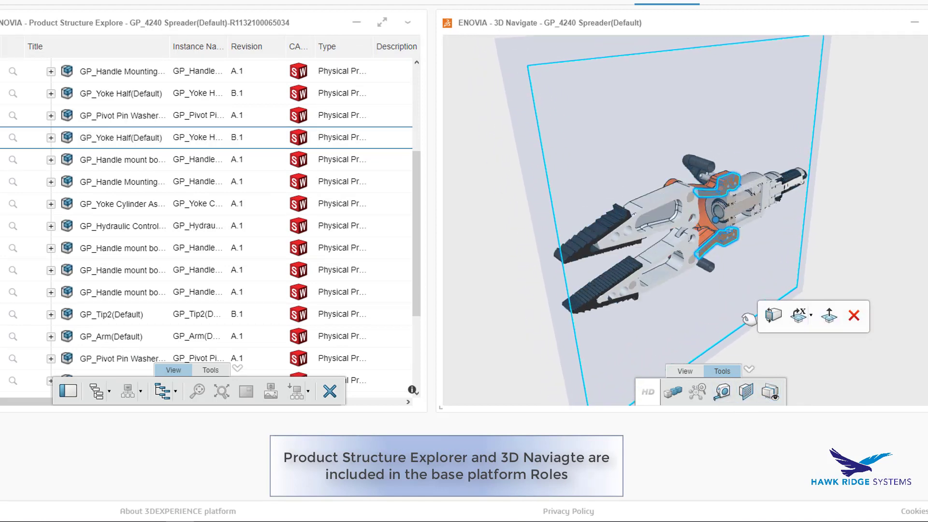
pyautogui.click(859, 263)
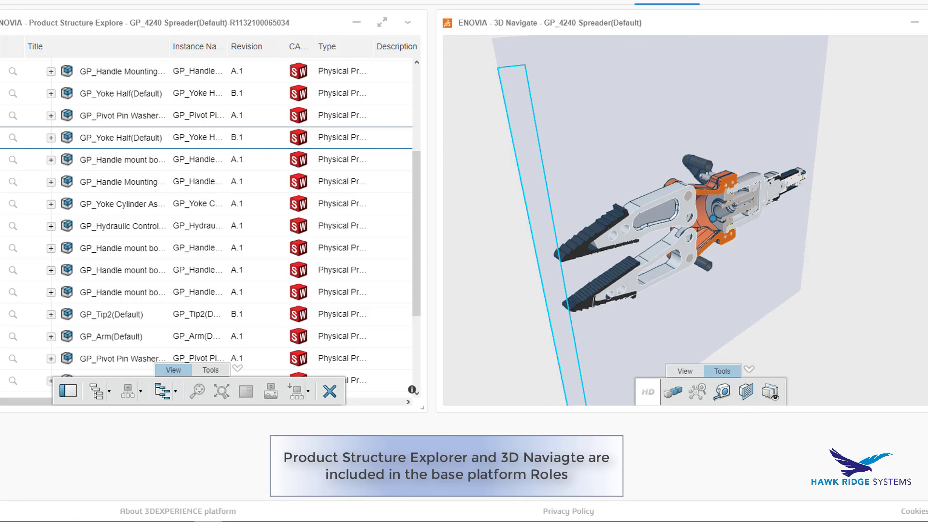
pyautogui.click(684, 371)
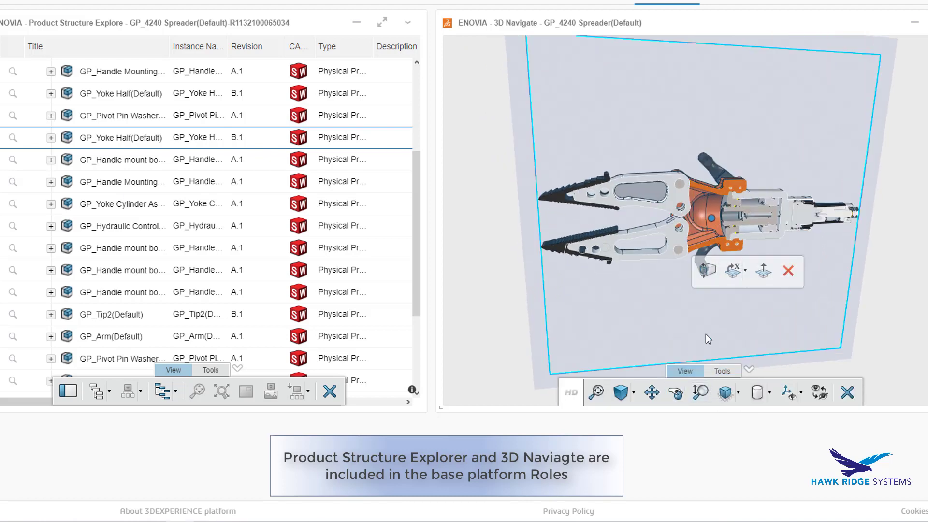
pyautogui.click(722, 371)
pyautogui.click(746, 391)
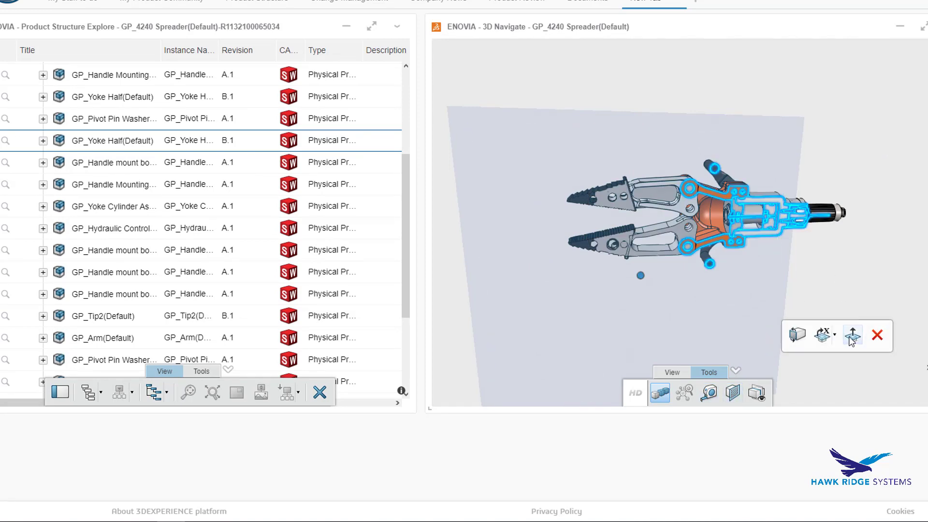
pyautogui.click(852, 339)
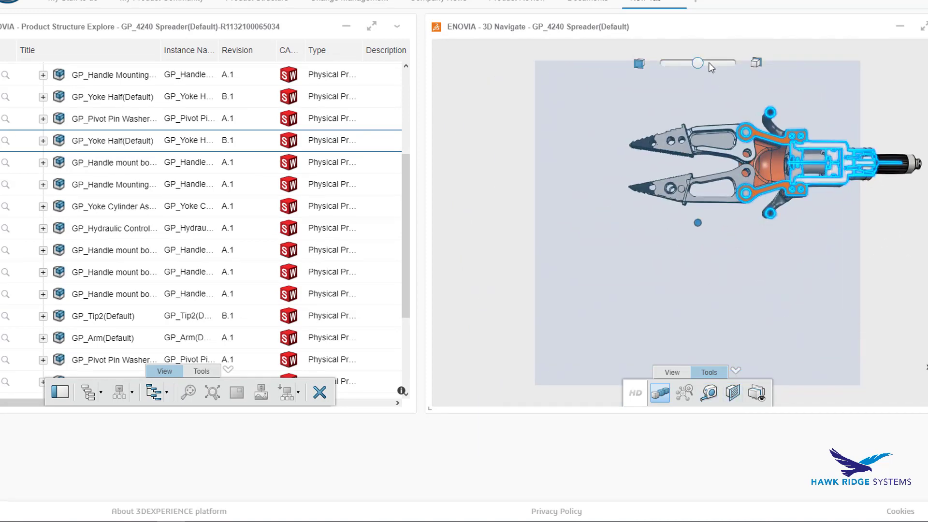
pyautogui.press('Escape')
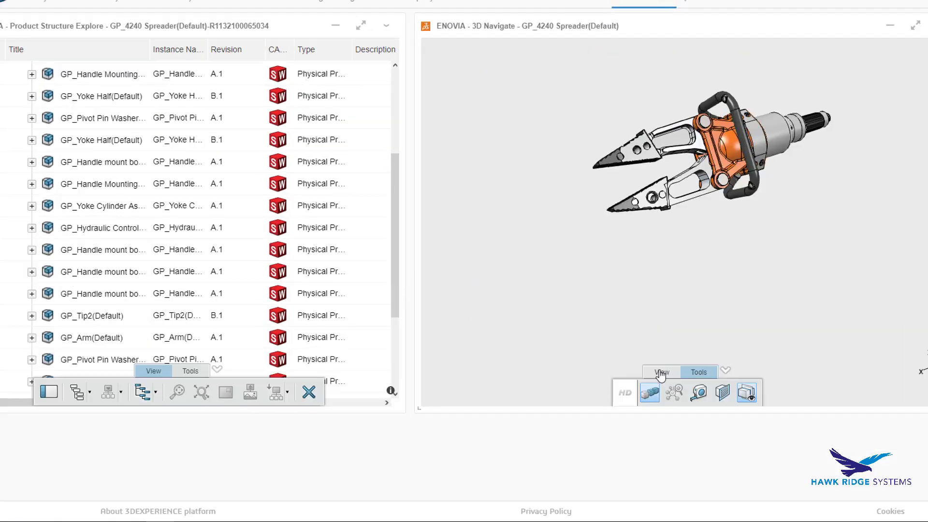
# Step: Measure about 656.78 mm from the jaw hole to the shaft tip
pyautogui.click(672, 373)
pyautogui.moveTo(767, 276); pyautogui.dragTo(797, 322, button='middle')
pyautogui.click(698, 372)
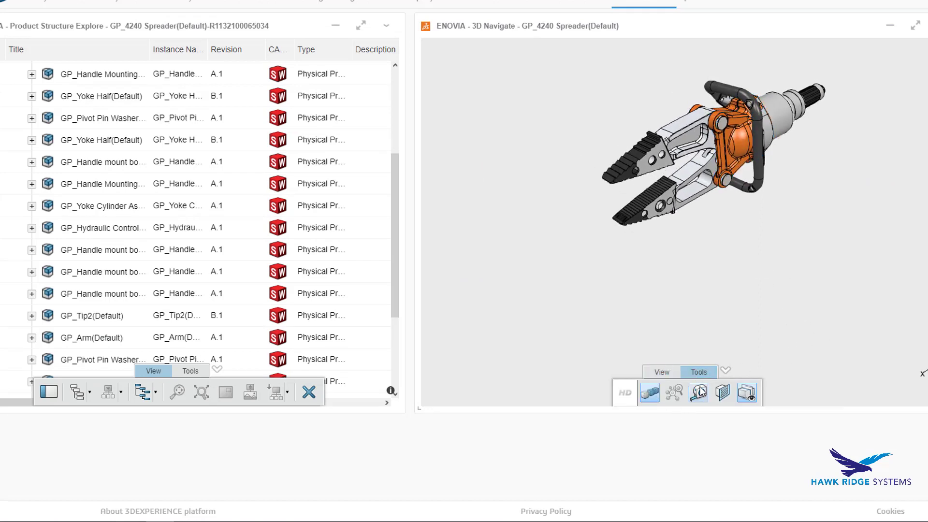
pyautogui.click(699, 393)
pyautogui.click(650, 160)
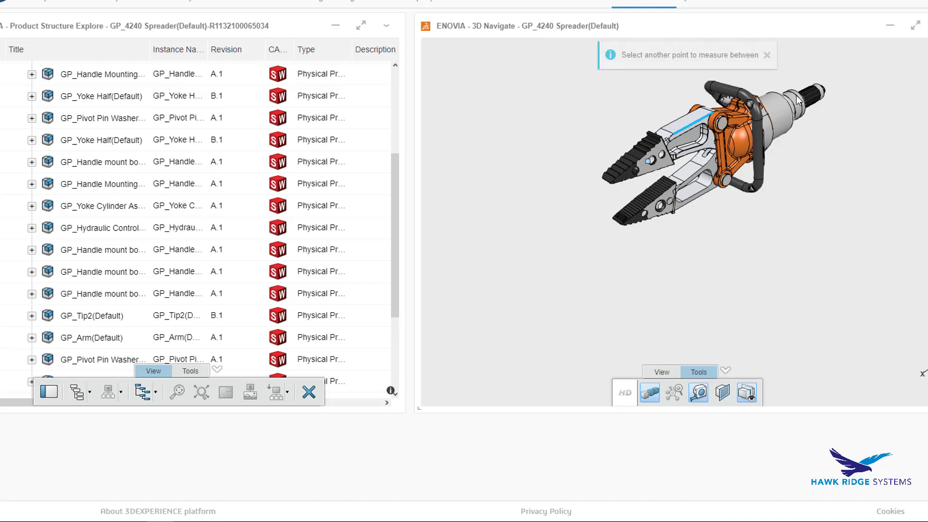
pyautogui.click(823, 89)
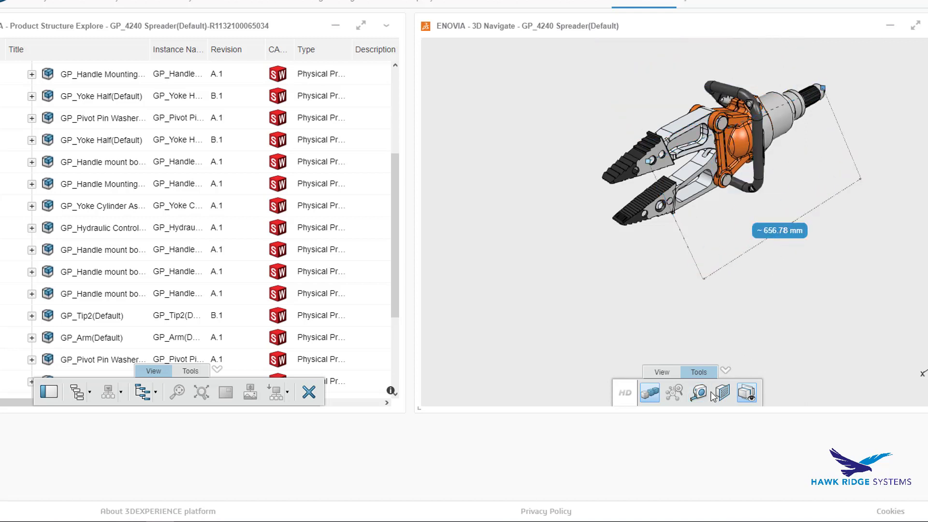
pyautogui.click(662, 372)
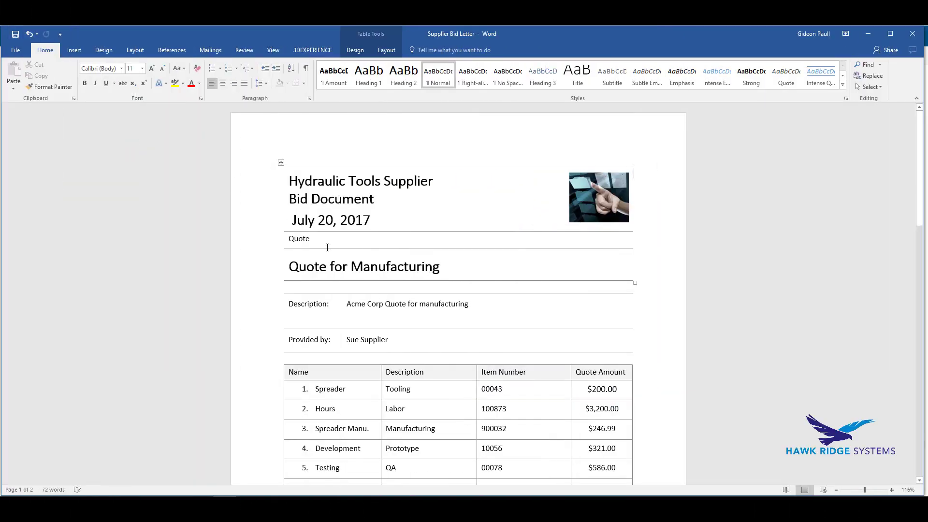
# Step: Start saving the letter as a new platform document with Auto name off and a custom quote name
pyautogui.scroll(-4, 324, 254)
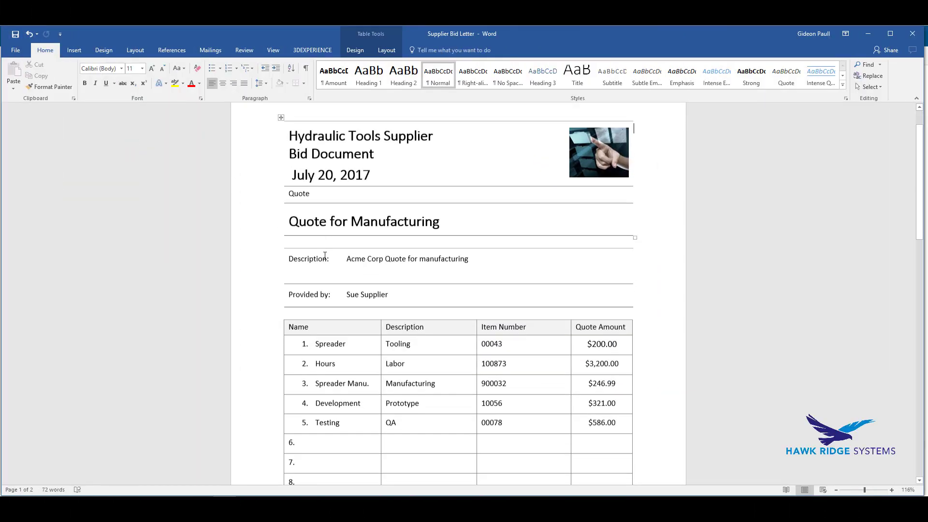
pyautogui.scroll(4, 325, 256)
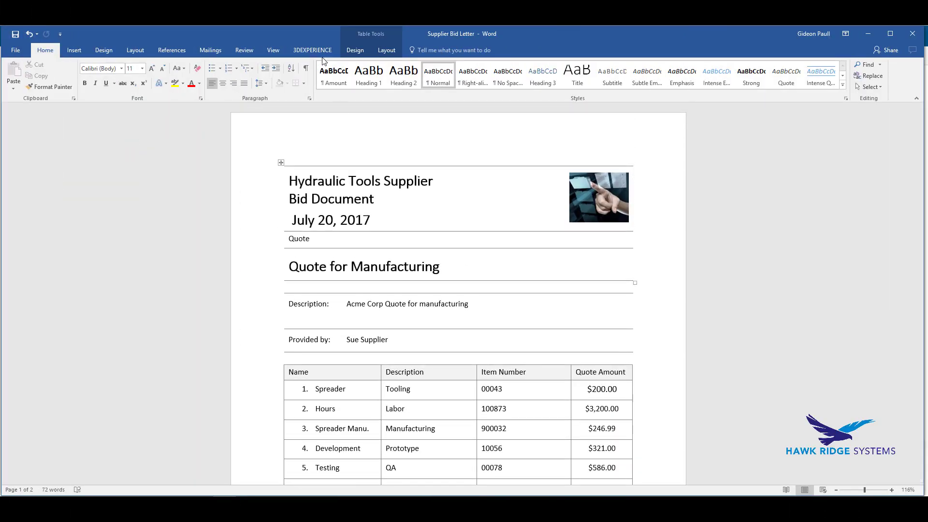
pyautogui.click(312, 51)
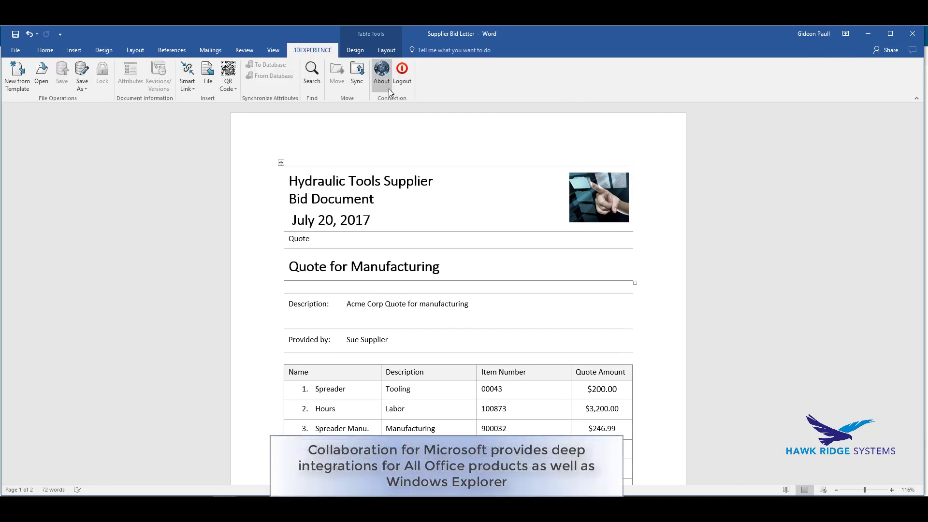
pyautogui.click(85, 90)
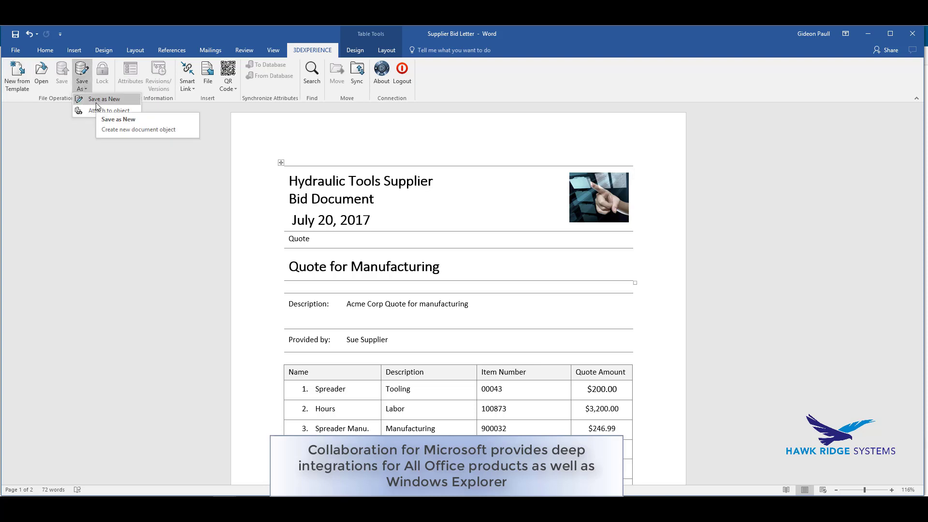
pyautogui.click(95, 102)
pyautogui.click(786, 161)
pyautogui.write('Quote From Sue Supplier')
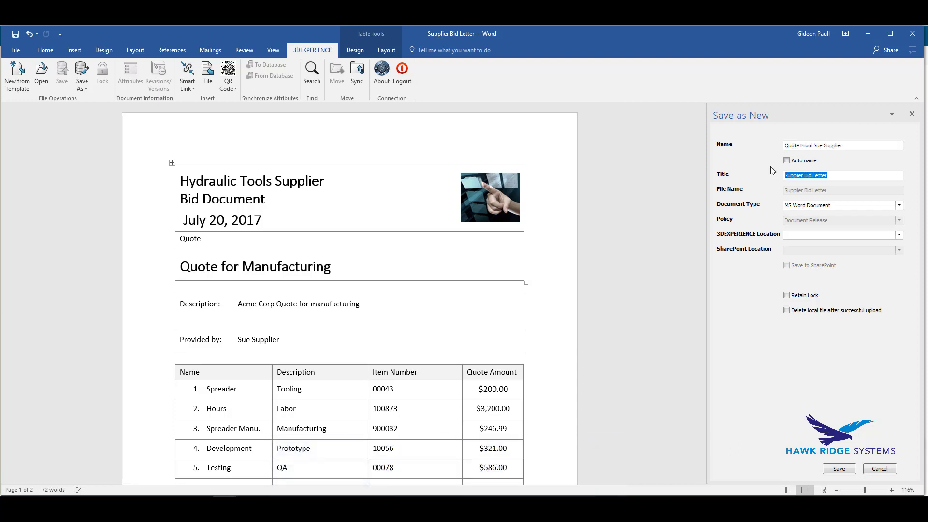
# Step: Save the quote to the supplier's documents folder and check its platform attributes
pyautogui.click(899, 235)
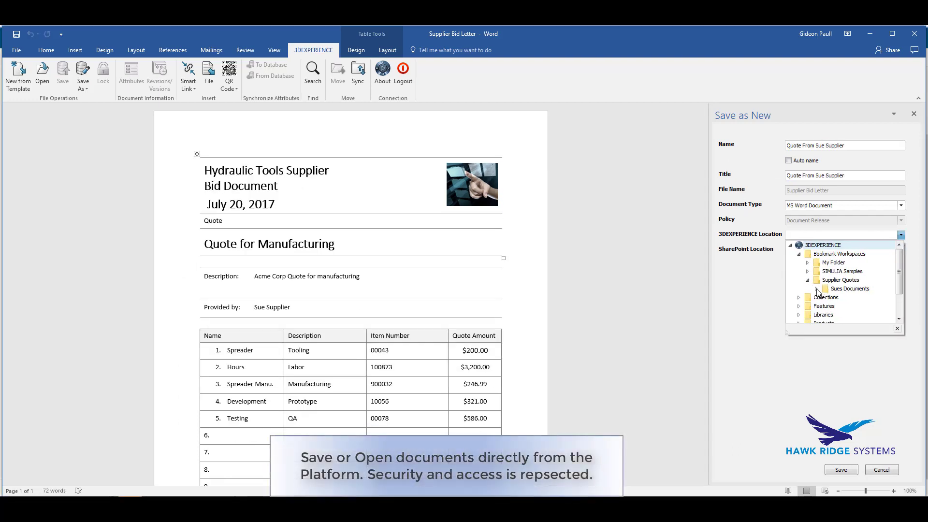
pyautogui.click(844, 289)
pyautogui.click(845, 290)
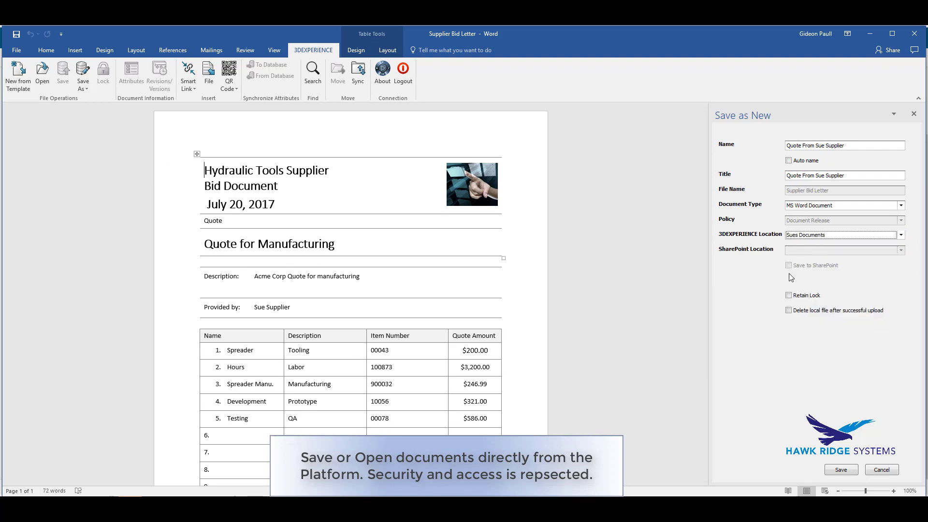
pyautogui.click(841, 470)
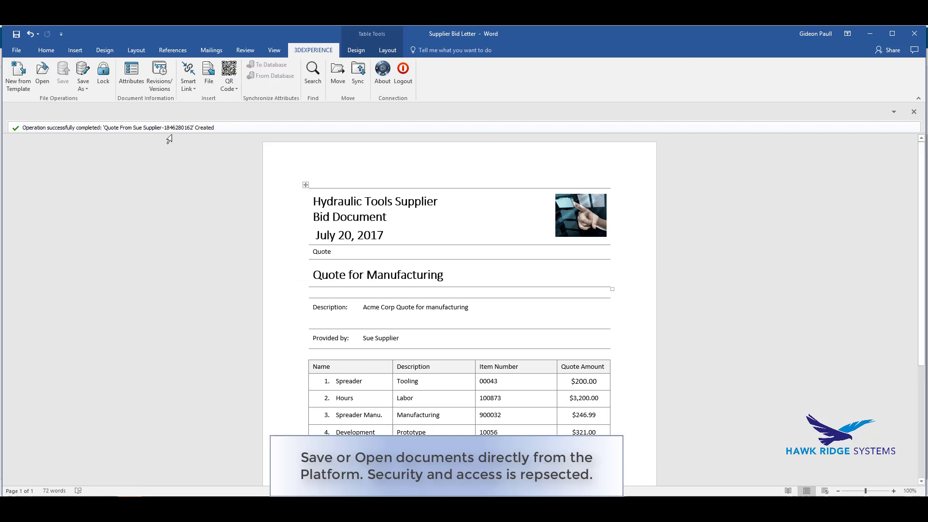
pyautogui.click(130, 77)
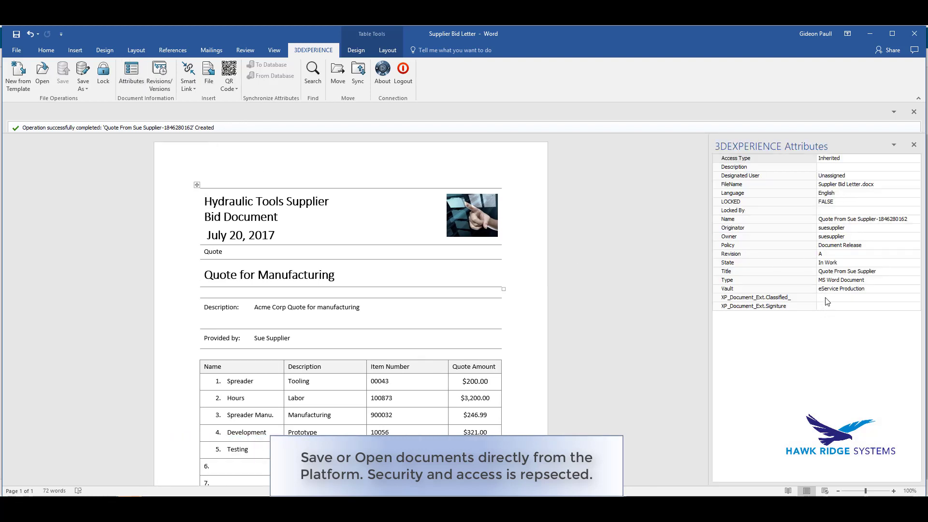
pyautogui.click(913, 145)
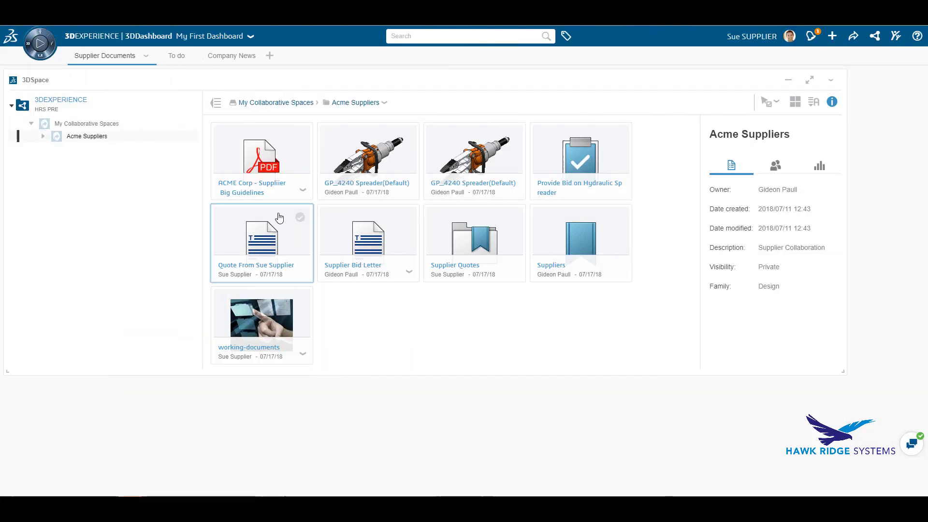
# Step: Open the Provide Bid on Hydraulic Spreader task's details on the maximized To do board
pyautogui.click(289, 227)
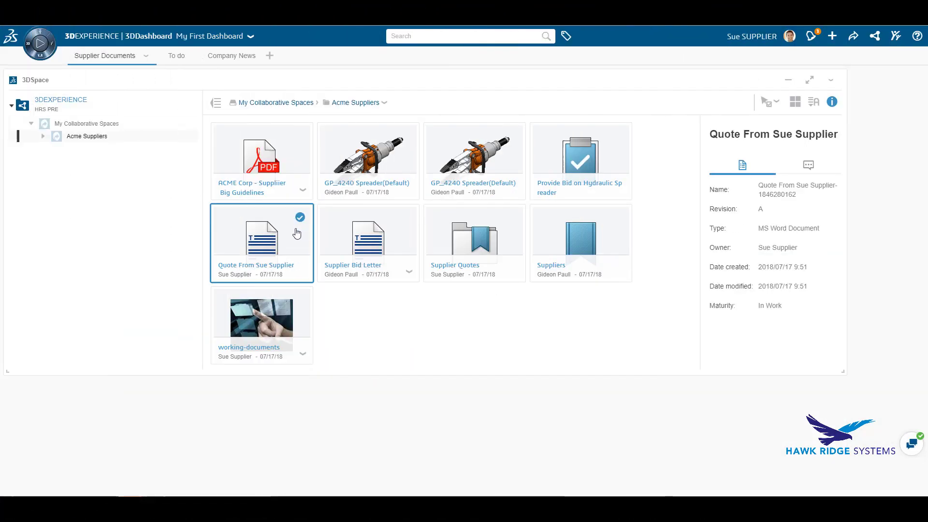
pyautogui.click(178, 56)
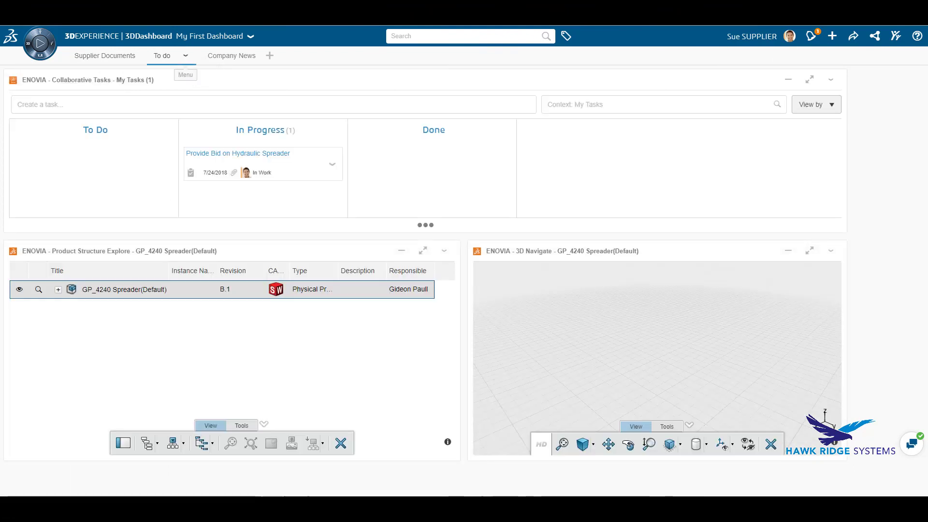
pyautogui.click(810, 79)
pyautogui.click(288, 157)
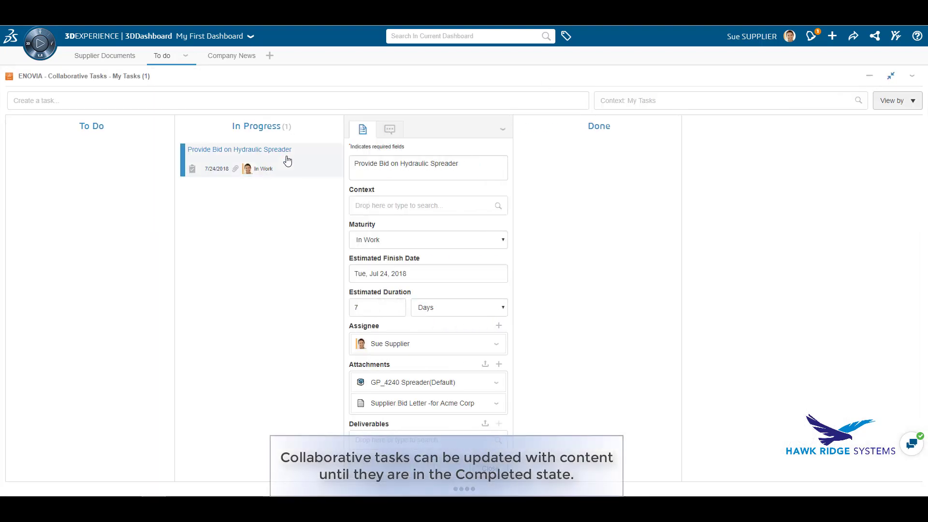
pyautogui.scroll(-1, 360, 235)
# Step: Search 'quote', attach the quote document to the bid task, and move the task to Done
pyautogui.click(450, 37)
pyautogui.write('quote')
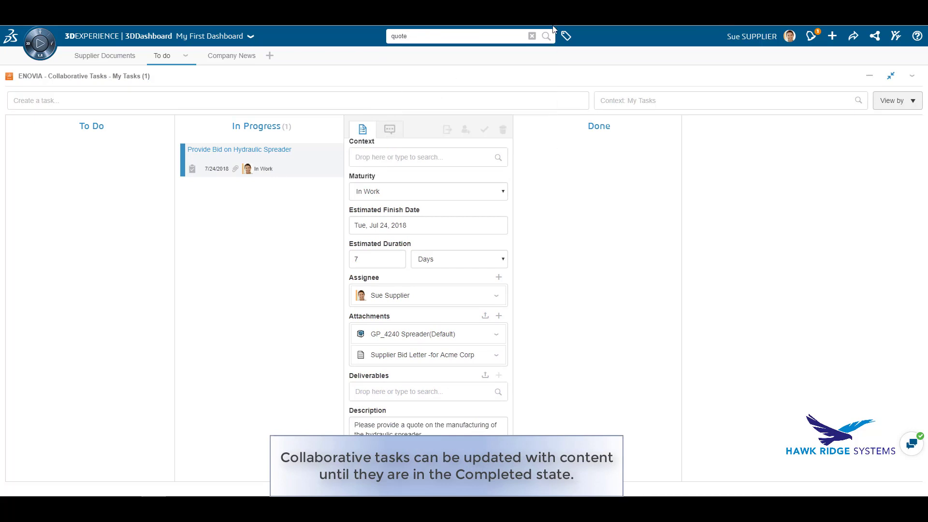
pyautogui.click(546, 36)
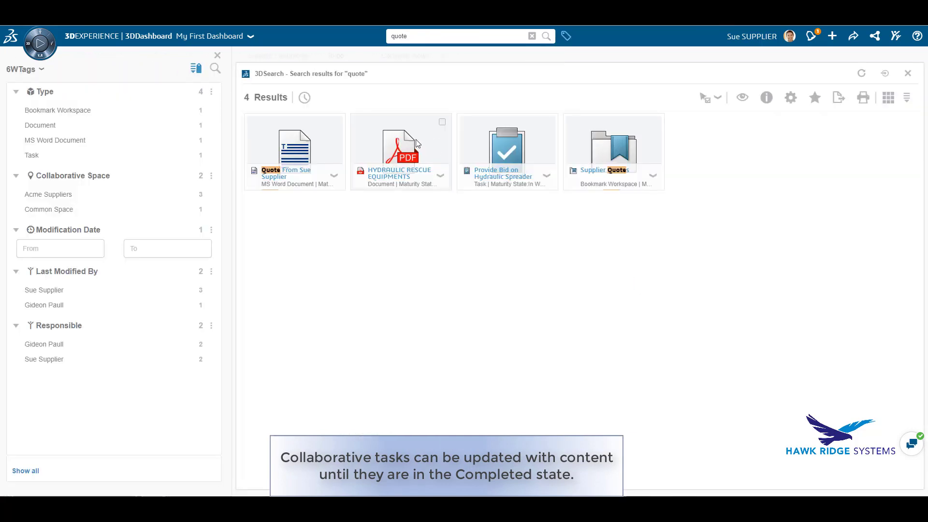
pyautogui.moveTo(298, 146); pyautogui.dragTo(440, 344)
pyautogui.scroll(-1, 394, 350)
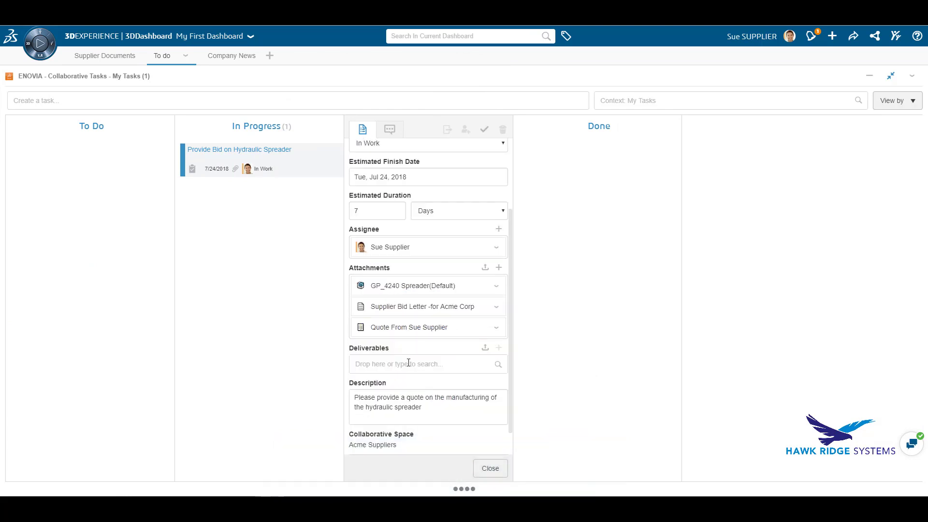
pyautogui.click(490, 468)
pyautogui.moveTo(243, 160); pyautogui.dragTo(424, 155)
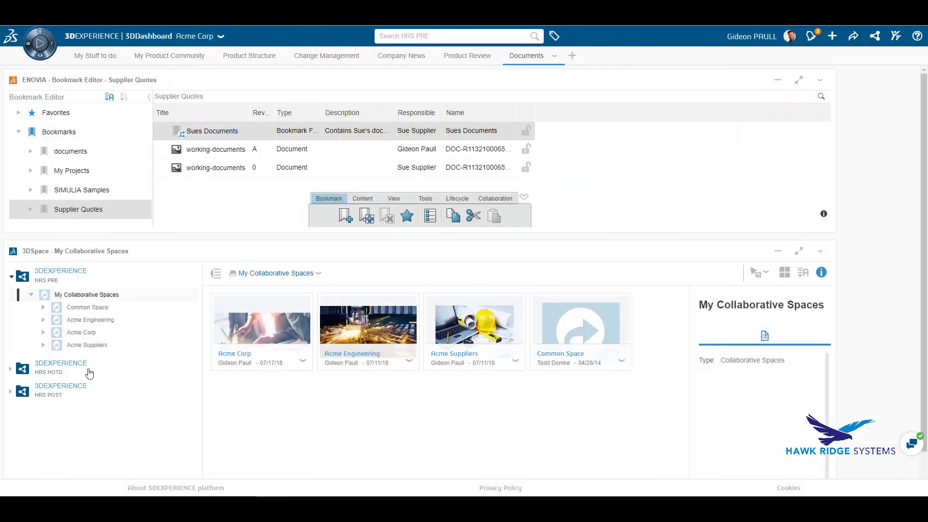
# Step: Find the quote in Acme Suppliers' Supplier Quotes bookmark folder, then show the My Stuff to do board
pyautogui.click(43, 345)
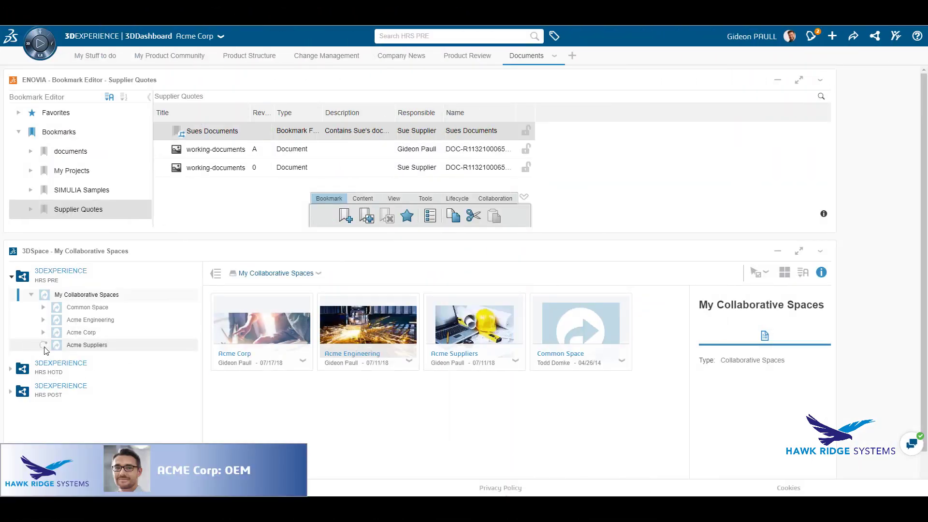
pyautogui.click(82, 345)
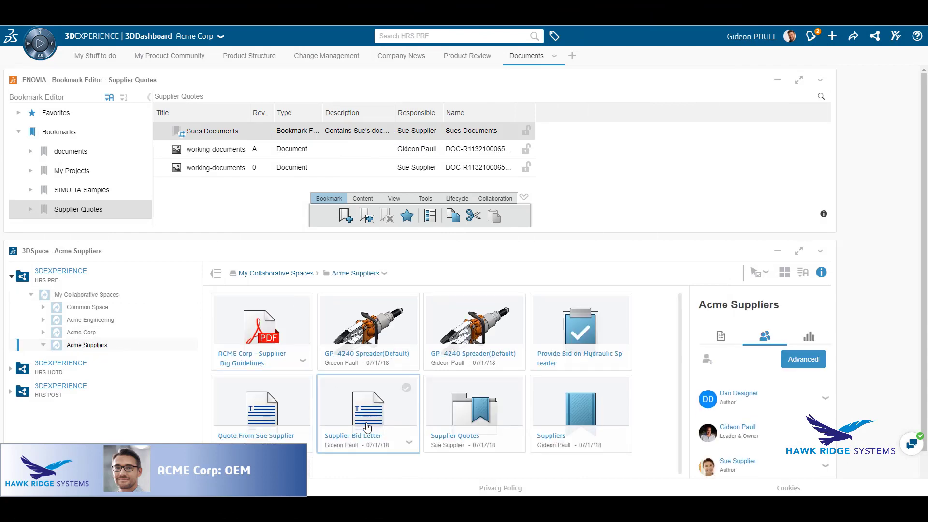
pyautogui.click(67, 210)
pyautogui.click(31, 212)
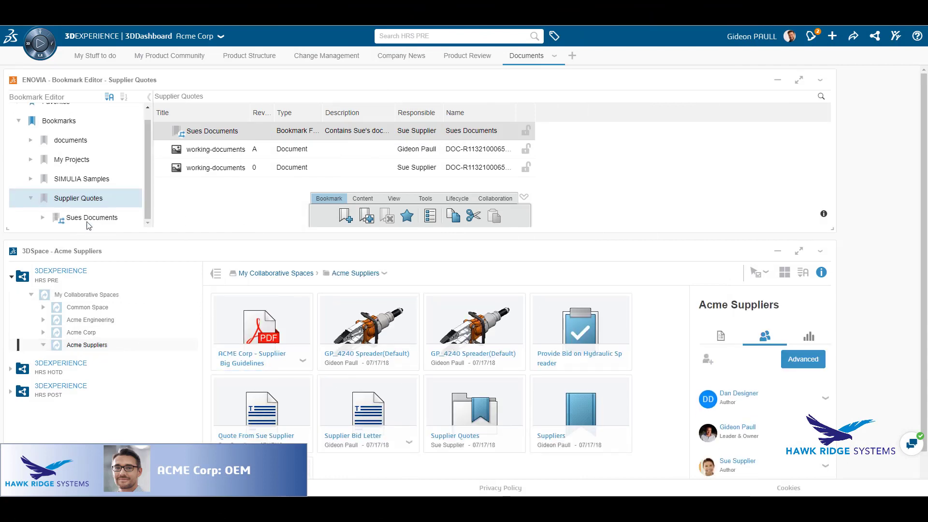
pyautogui.click(92, 218)
pyautogui.click(251, 130)
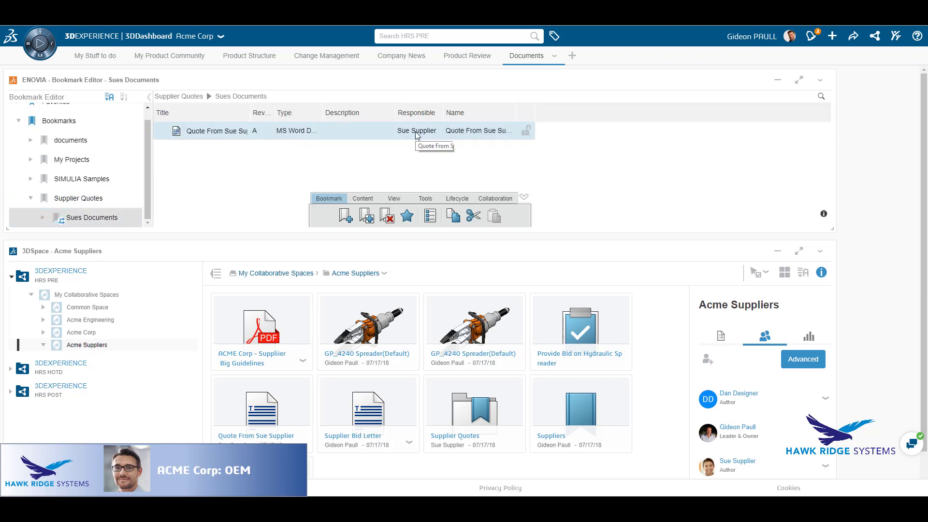
pyautogui.click(102, 55)
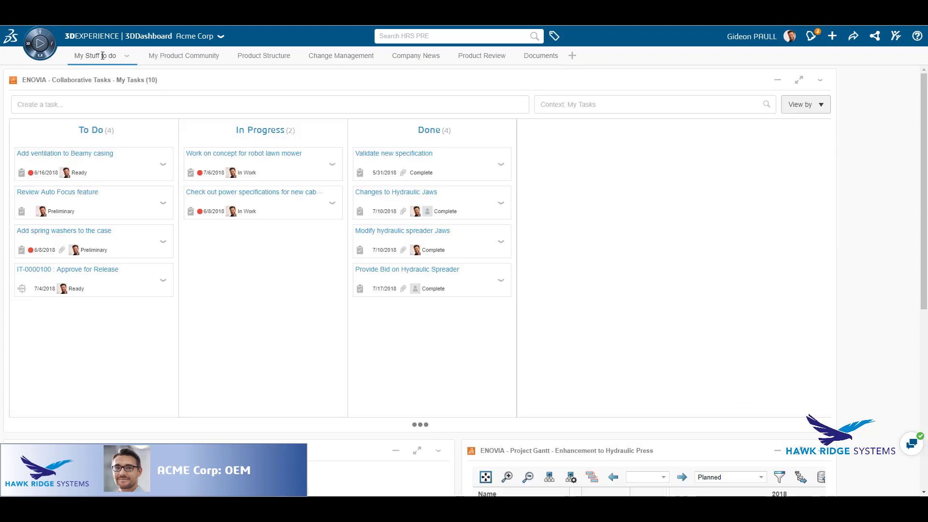
# Step: Download the Done bid task's Quote attachment and open it in Word for review
pyautogui.click(472, 271)
pyautogui.scroll(-1, 645, 304)
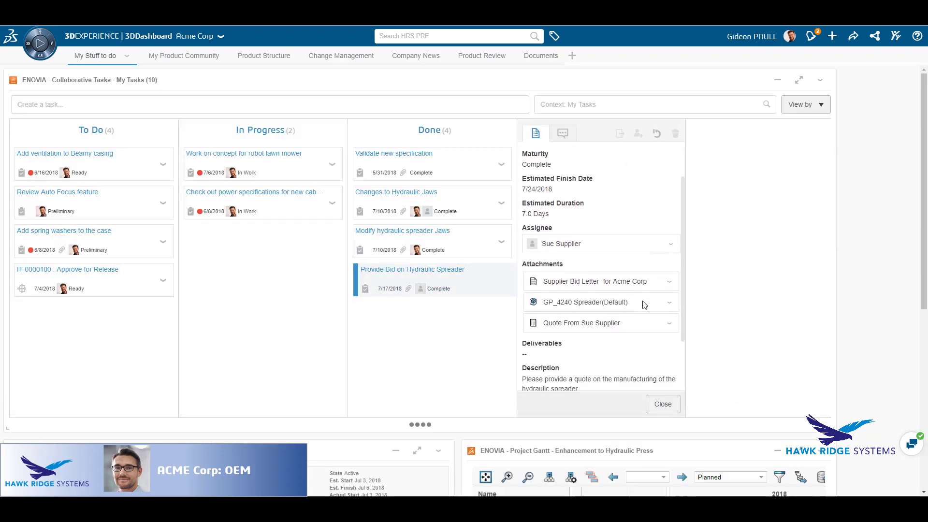
pyautogui.click(669, 323)
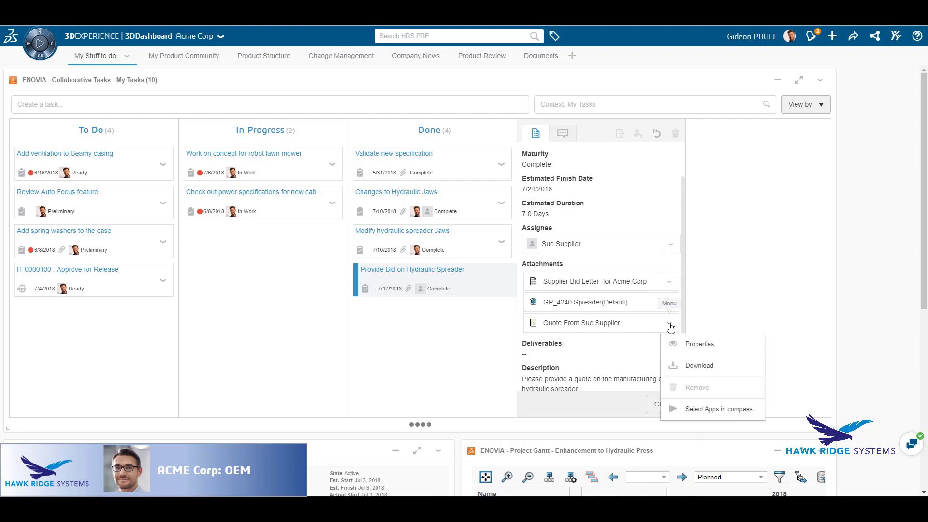
pyautogui.click(691, 365)
pyautogui.click(99, 484)
pyautogui.click(118, 421)
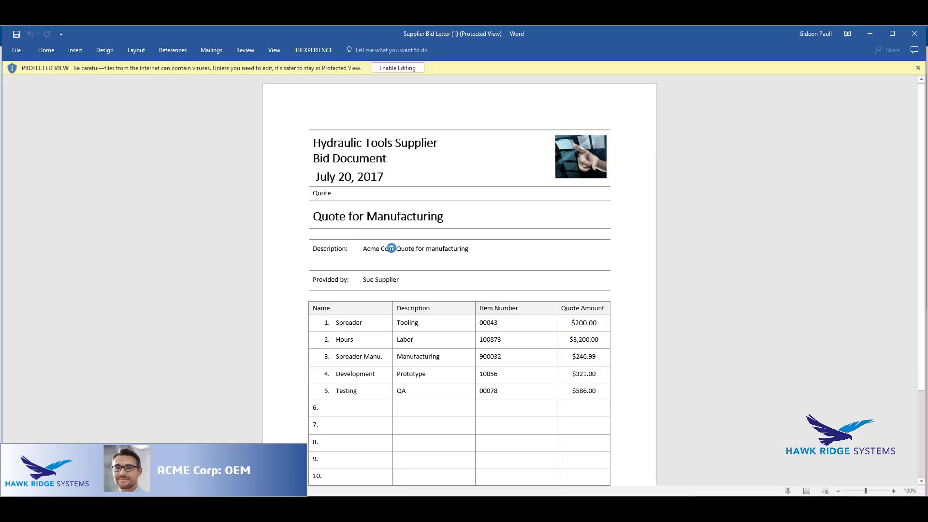
pyautogui.scroll(-3, 395, 337)
pyautogui.scroll(1, 395, 337)
# Step: Close the reviewed quote in Word and the bid task's details panel
pyautogui.click(913, 39)
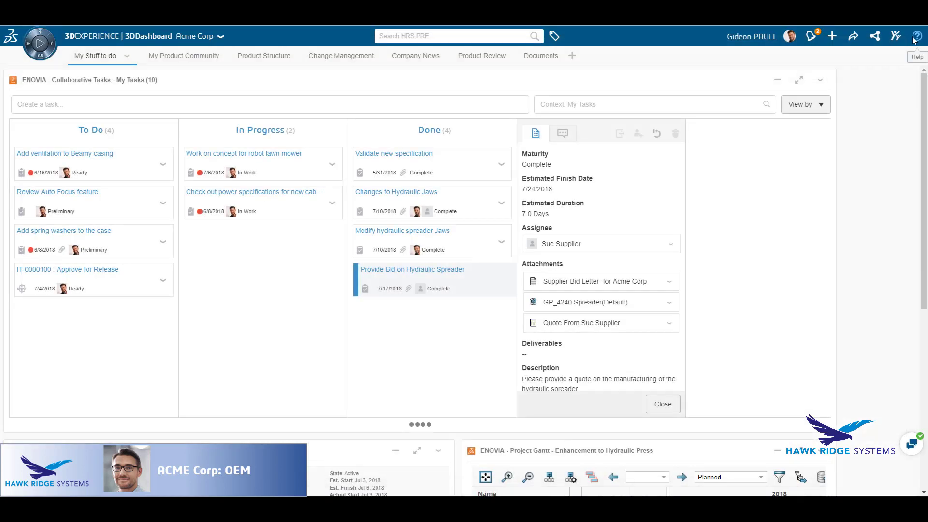
pyautogui.click(665, 408)
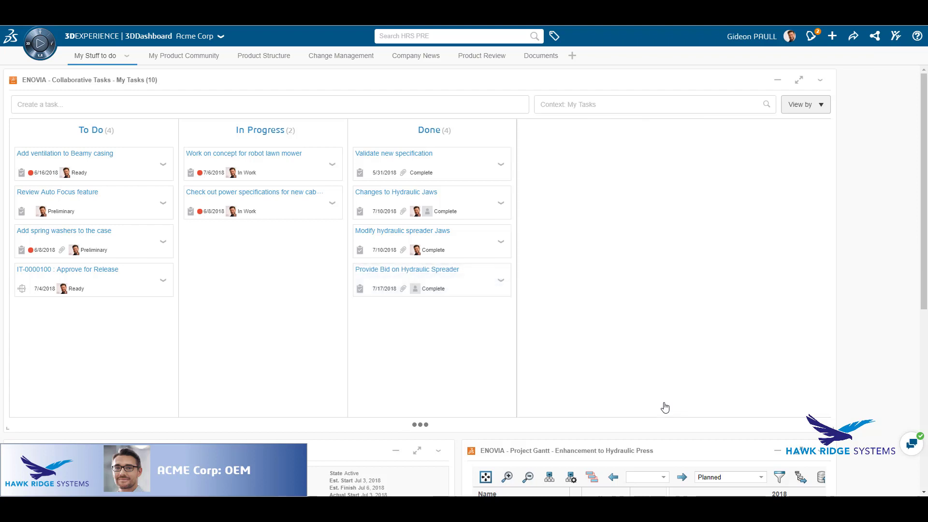